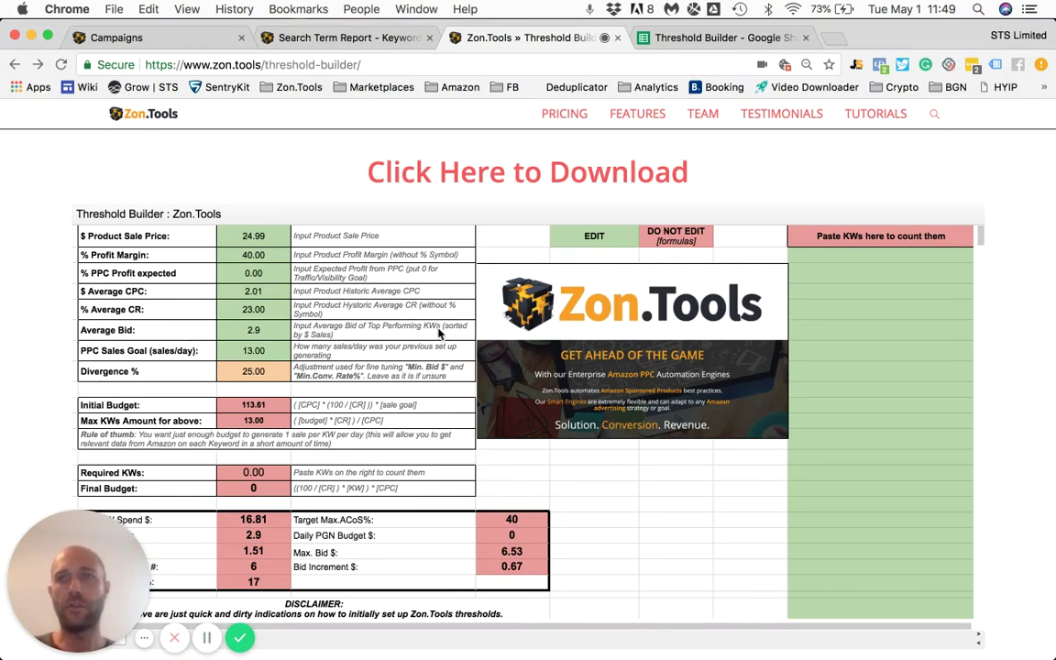
Step: Review the Threshold Builder page and the Campaigns and Sheets tabs, then open the downloadable calculator in Google Sheets
scroll(330, 183, down, 1)
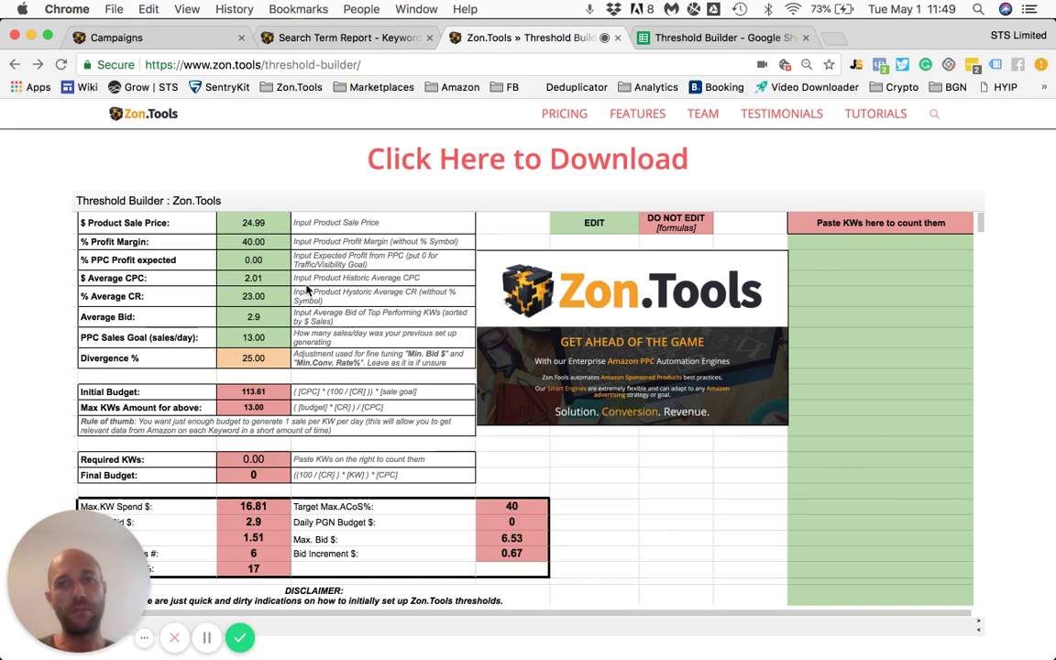
scroll(157, 427, down, 5)
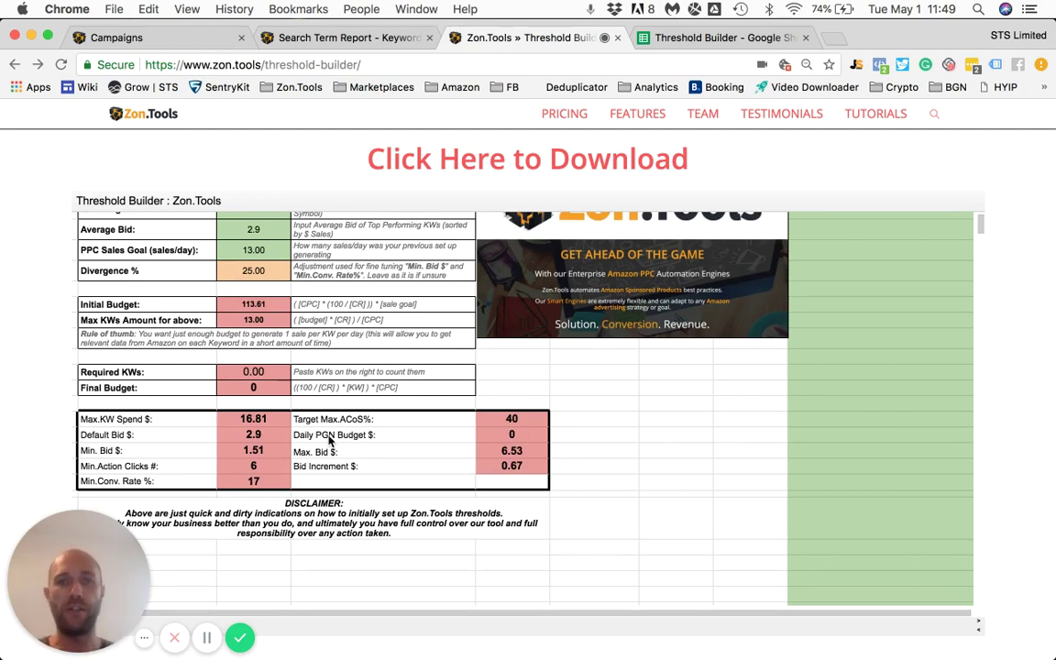
scroll(329, 441, up, 3)
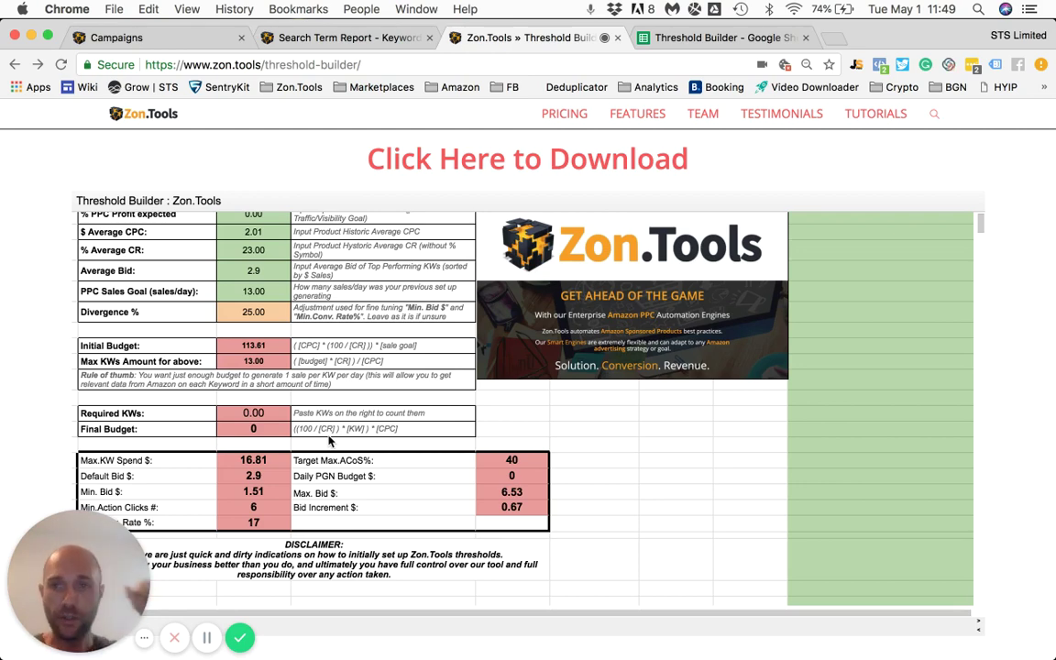
scroll(329, 438, up, 2)
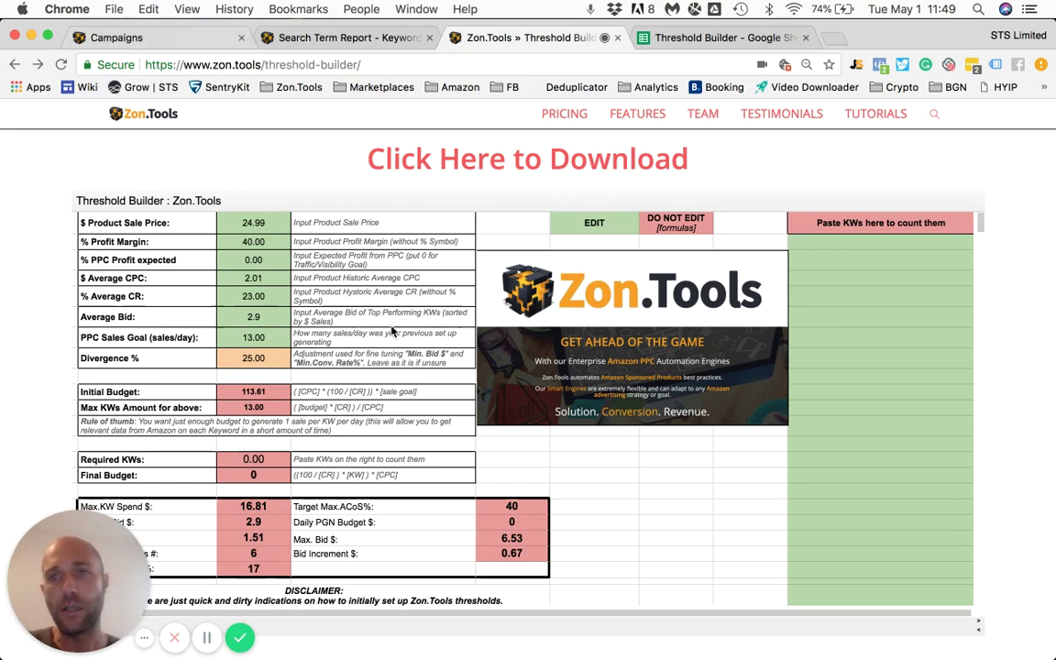
scroll(269, 341, up, 1)
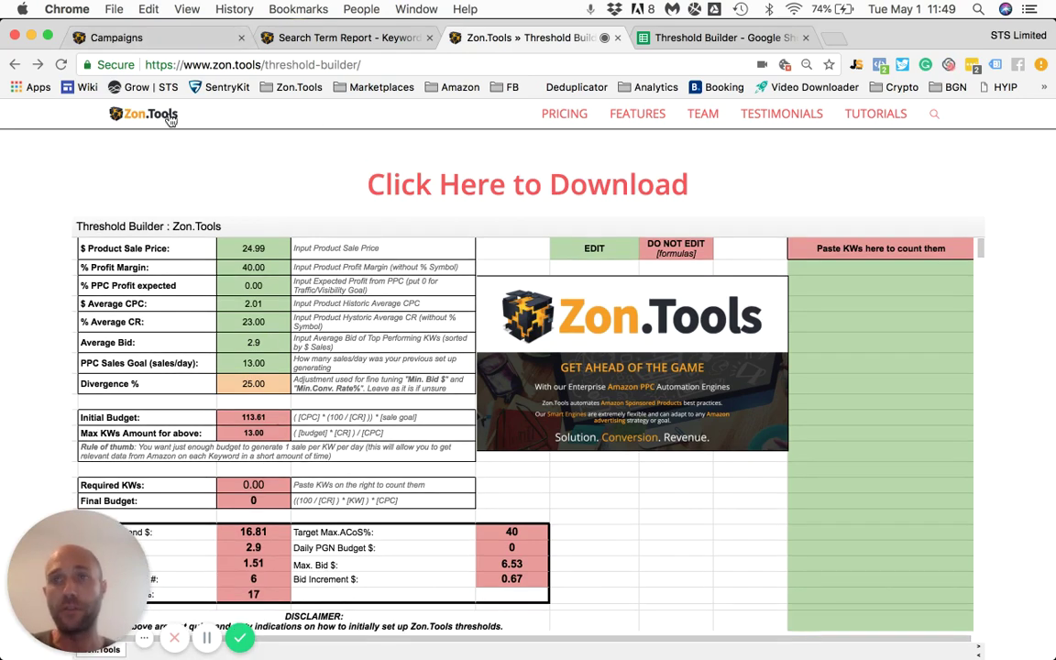
click(120, 38)
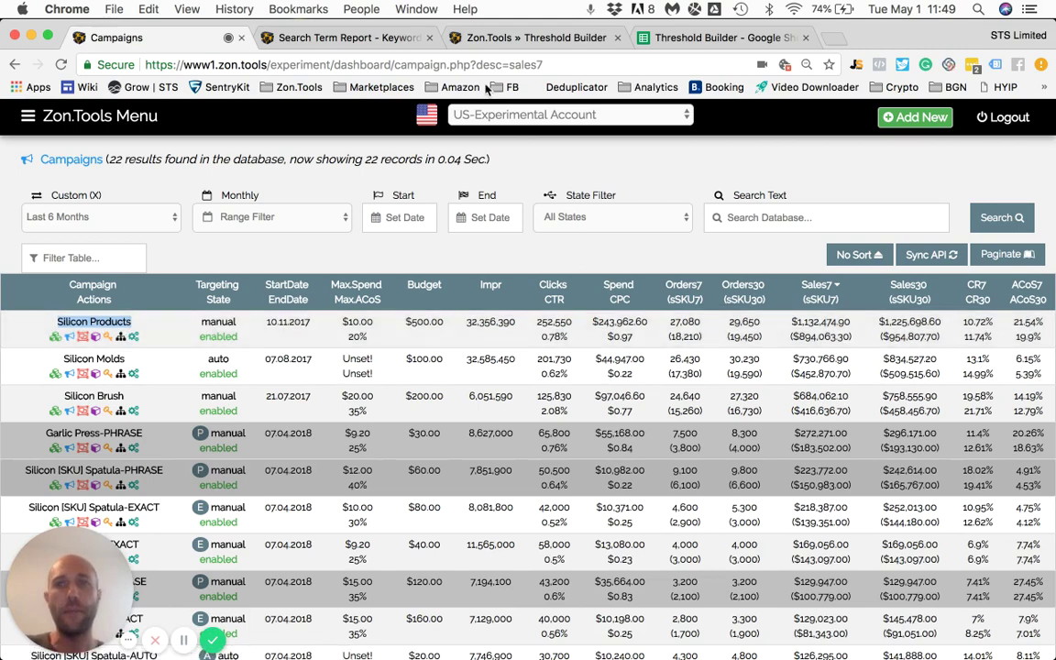
click(674, 41)
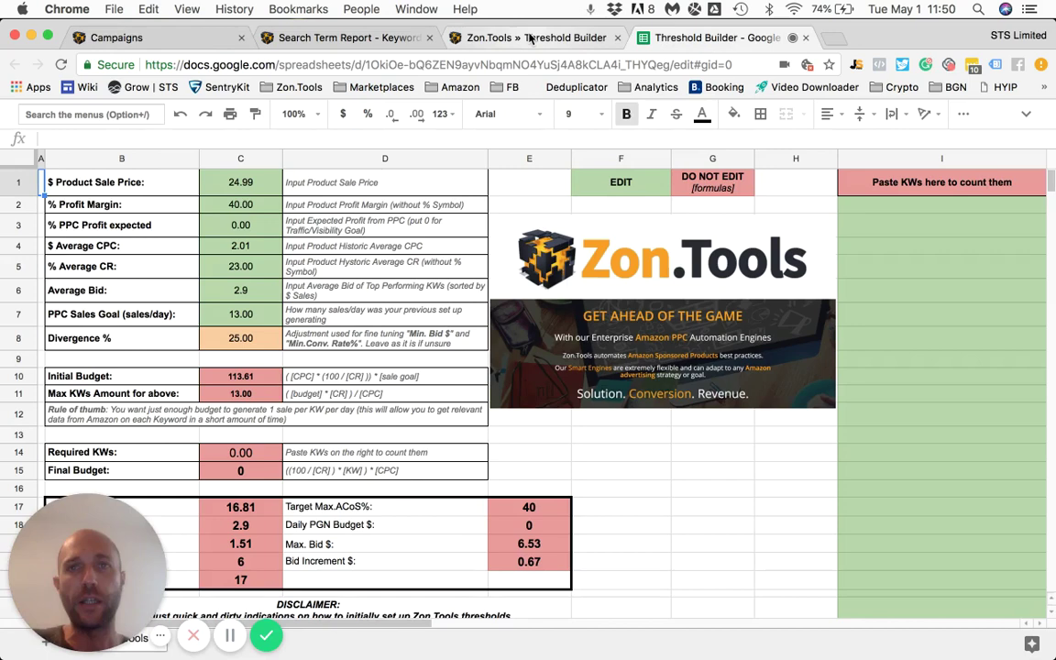
click(480, 37)
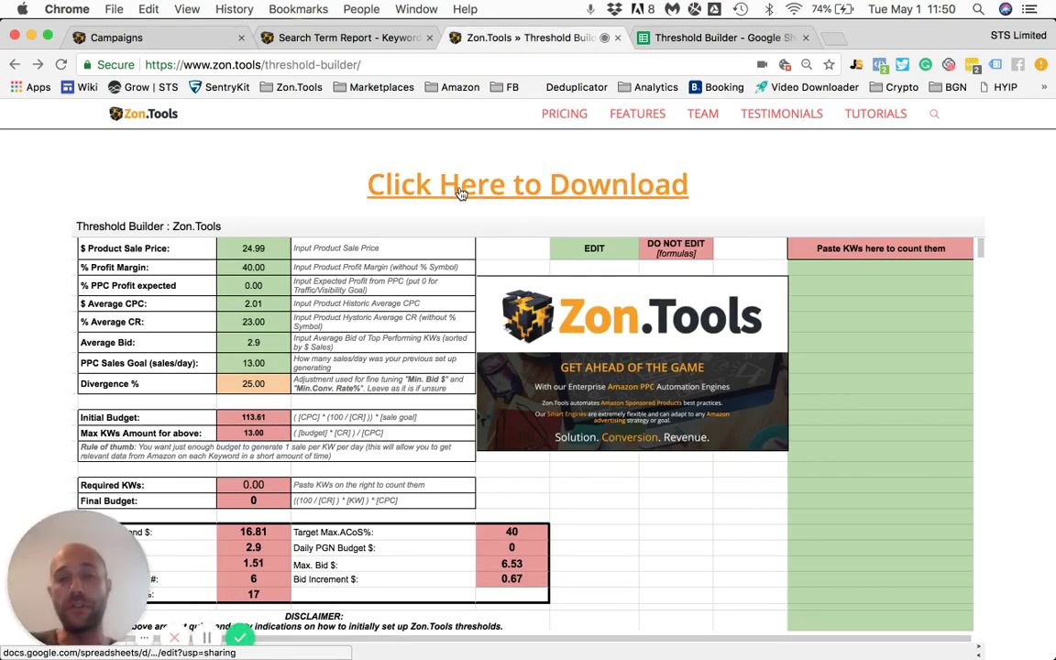
click(545, 203)
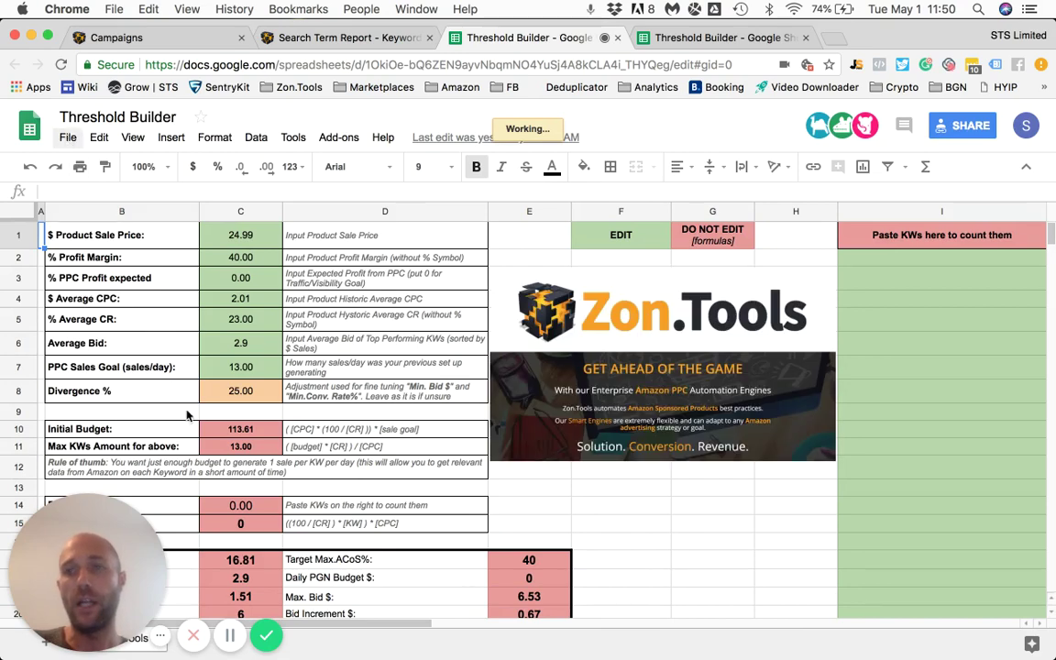
click(67, 137)
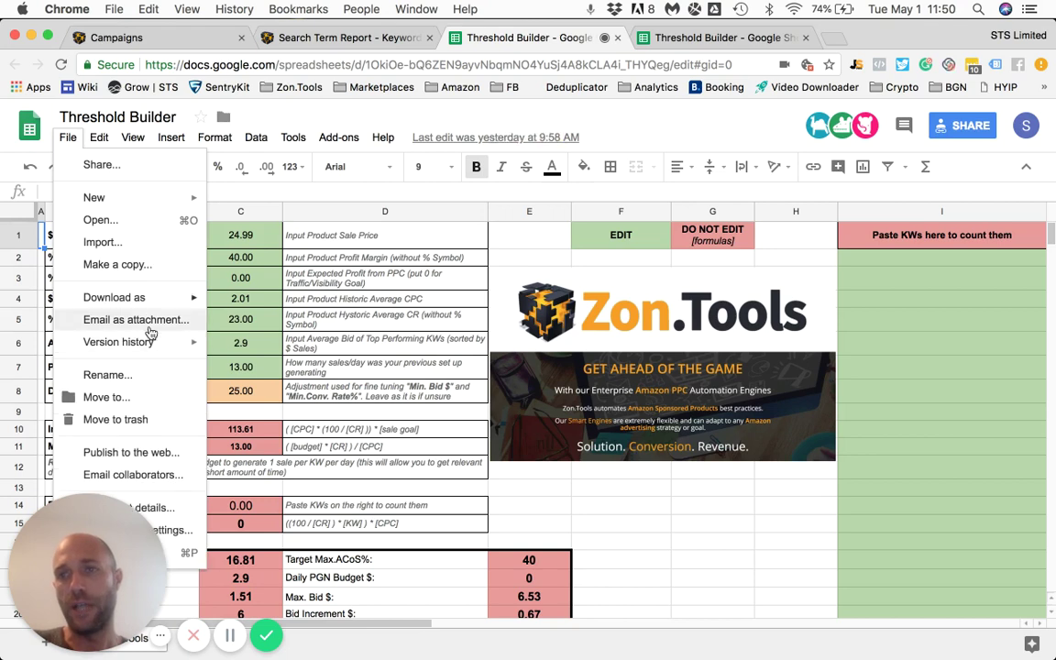
mouse_move(144, 302)
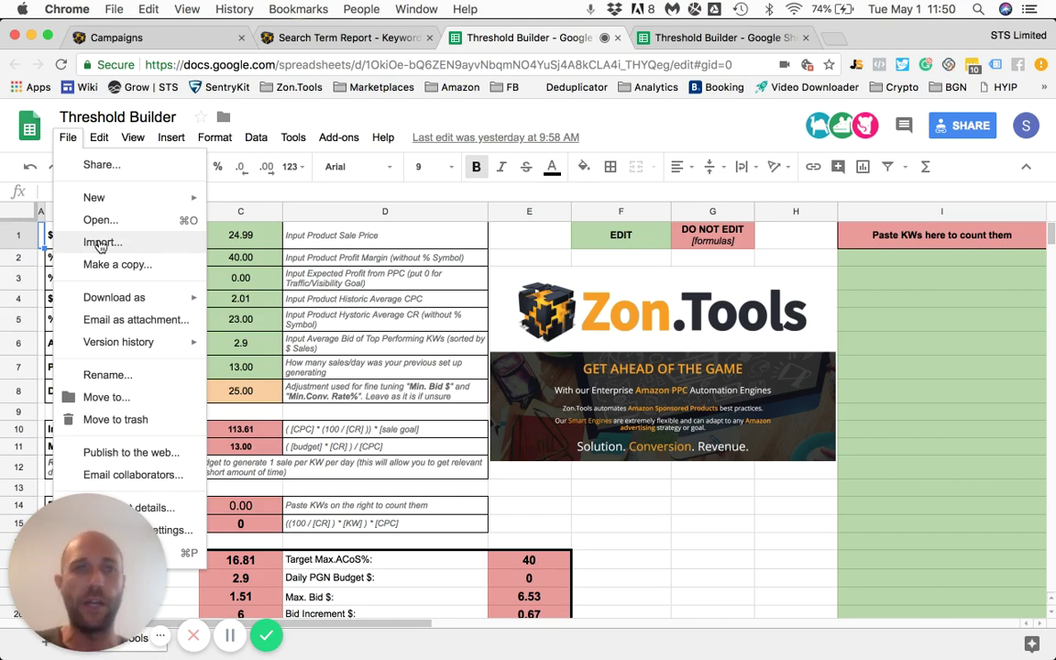
click(1026, 166)
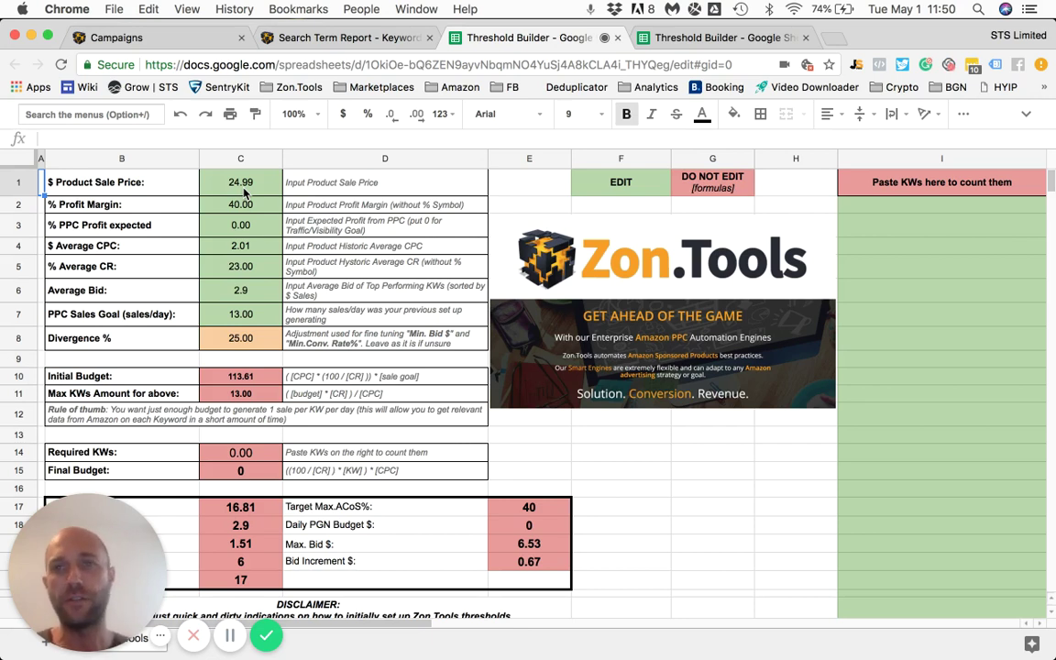
click(244, 188)
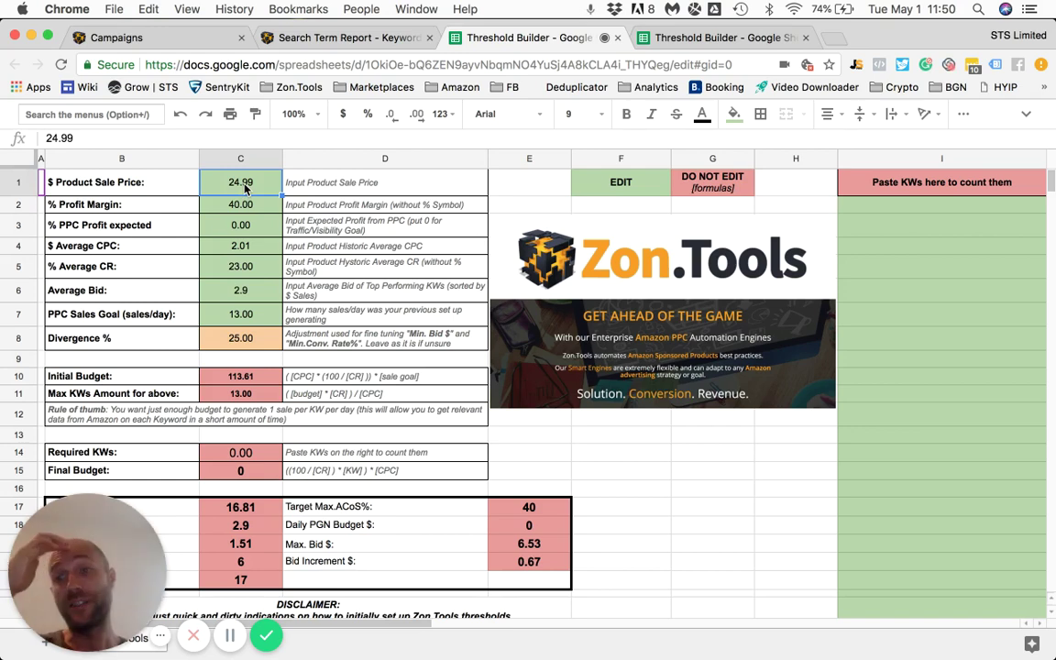
Step: Open the Silicon Products search term report from the Campaigns dashboard
click(148, 39)
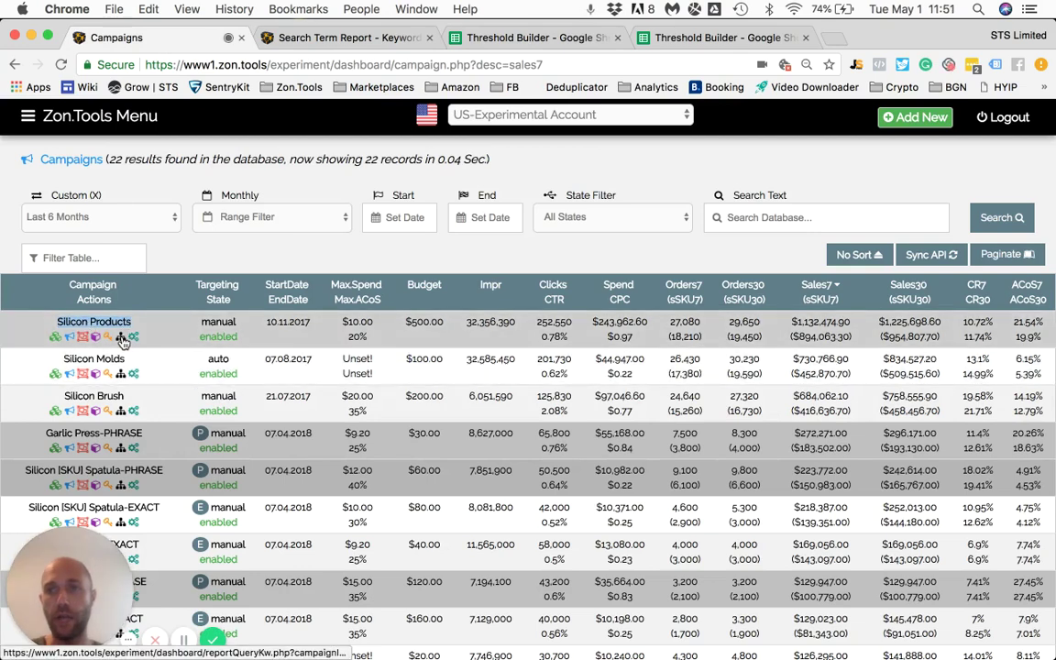
click(123, 341)
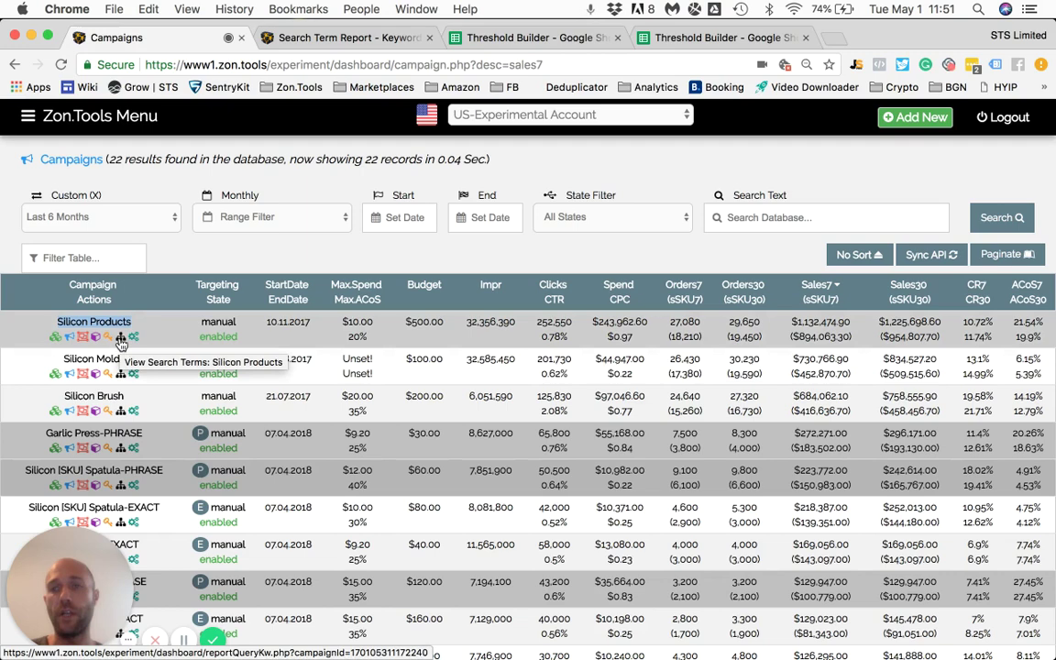
right_click(121, 341)
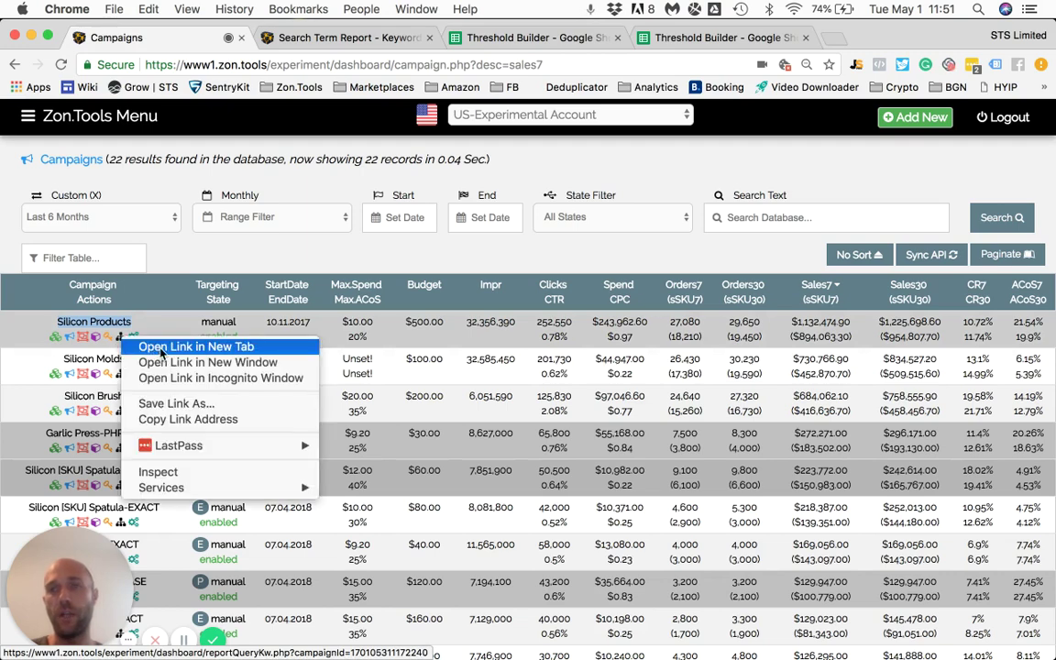
click(322, 37)
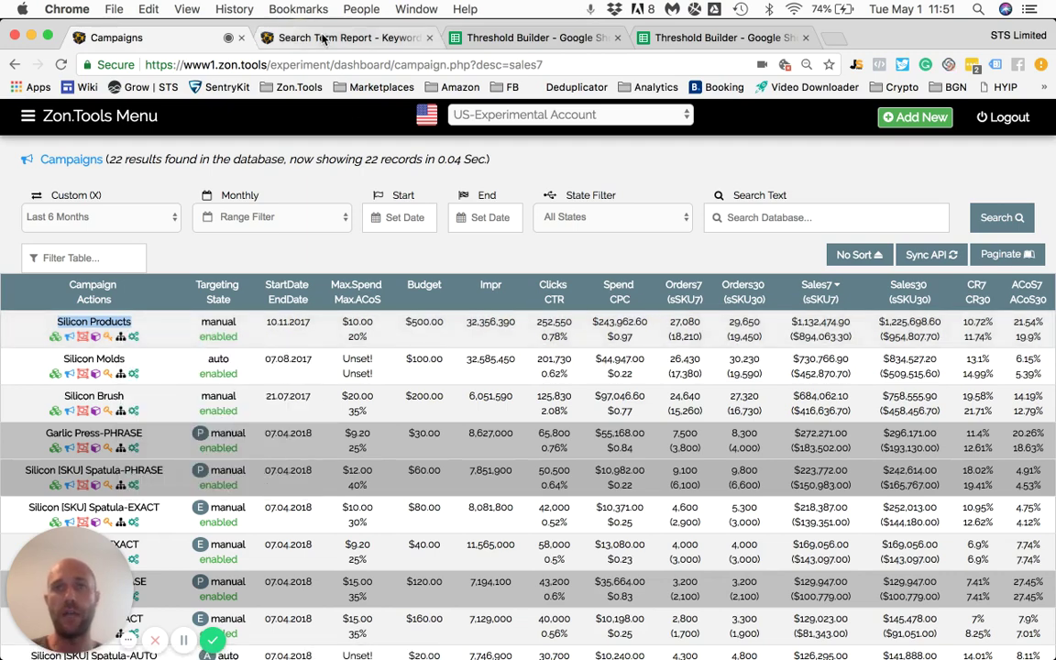
click(323, 38)
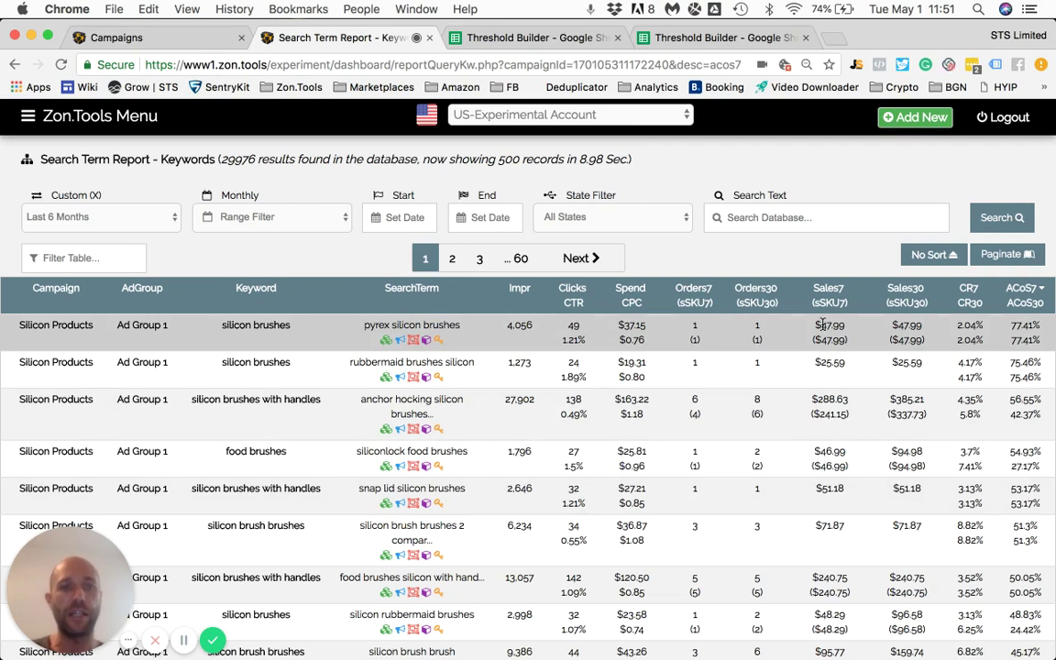
Step: Highlight the top row's $47.99 Sales7 value for pyrex silicon brushes
drag(814, 325, 848, 327)
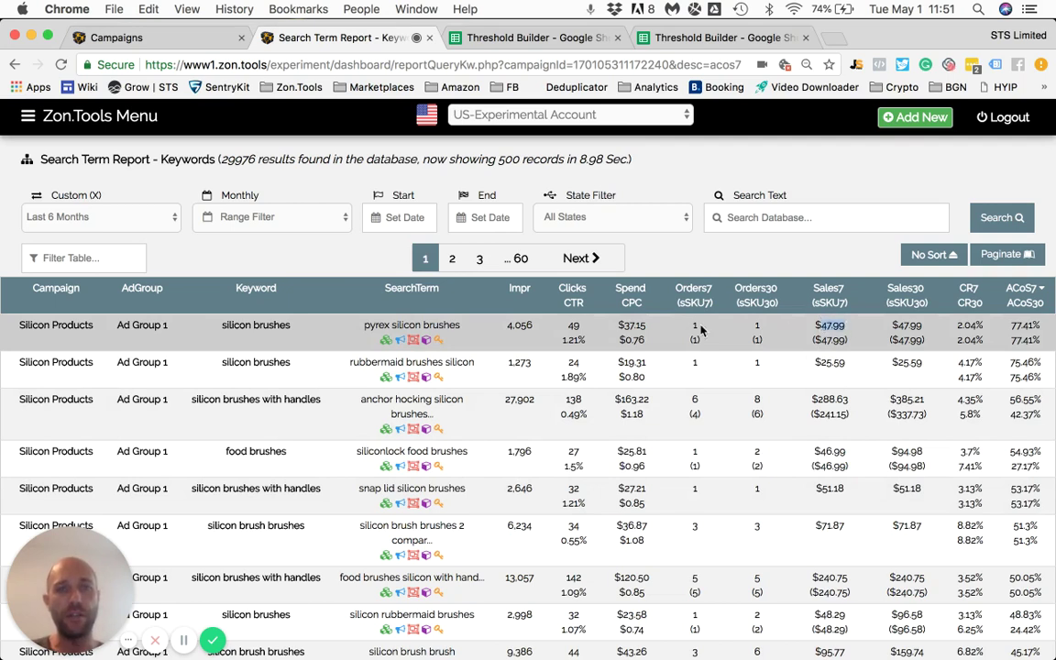
click(822, 323)
drag(822, 324, 844, 326)
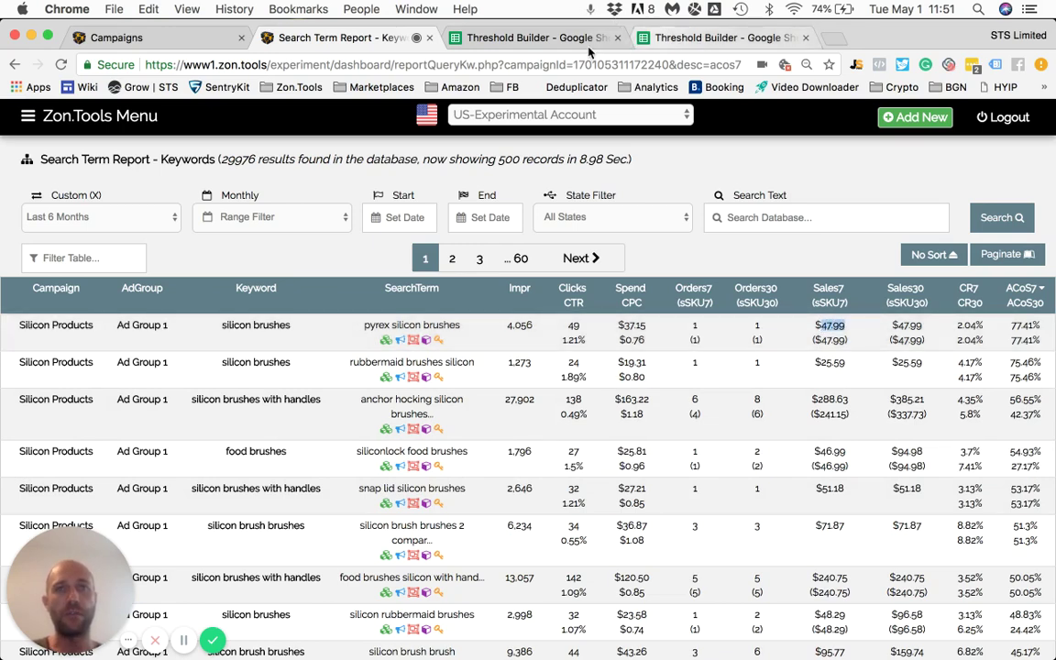
Step: Close the duplicate spreadsheet tab and enter a 47.99 sale price and 50 profit margin
click(805, 37)
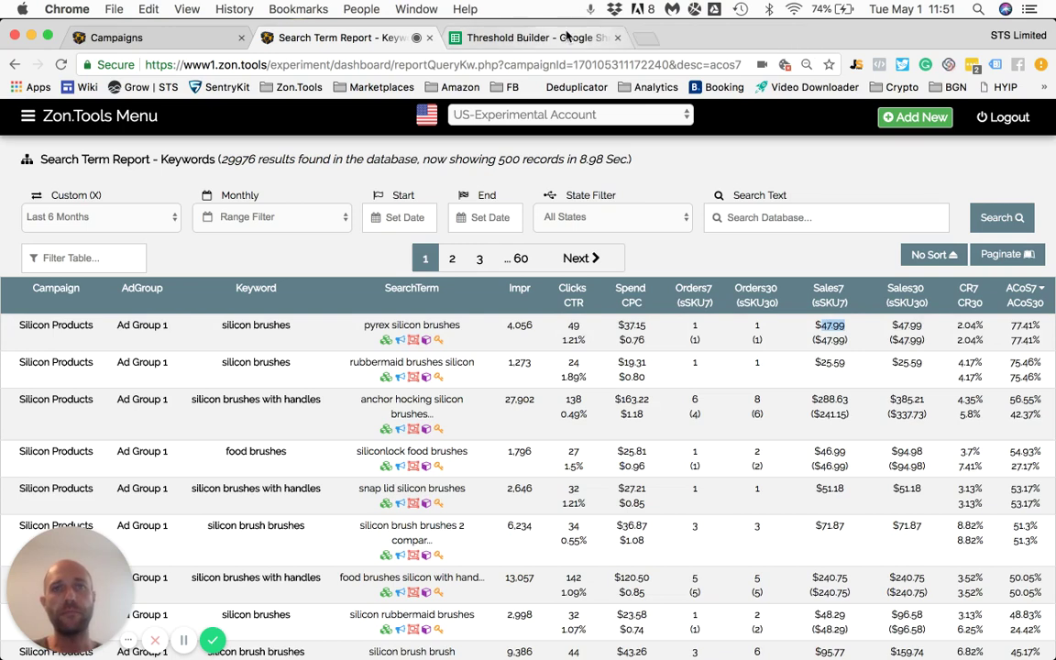
click(541, 37)
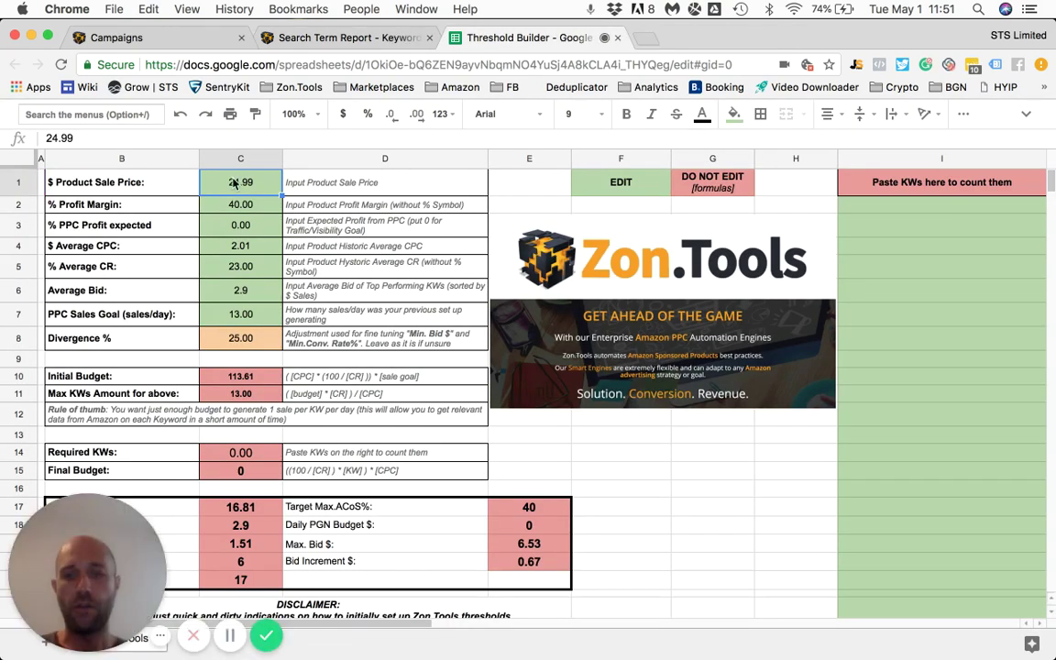
text(47.99)
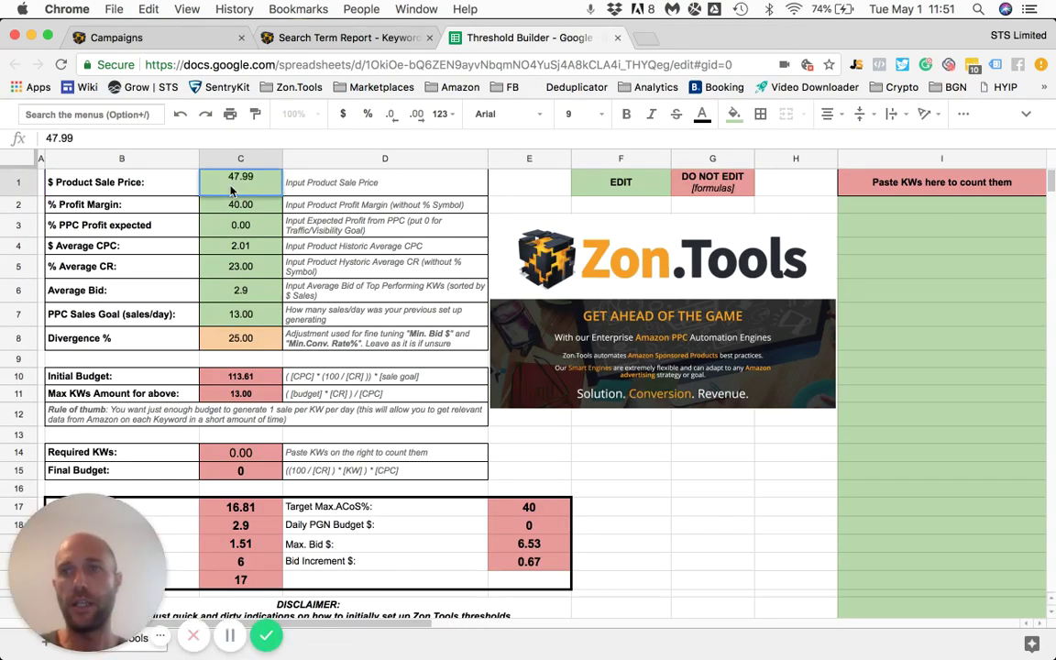
click(230, 211)
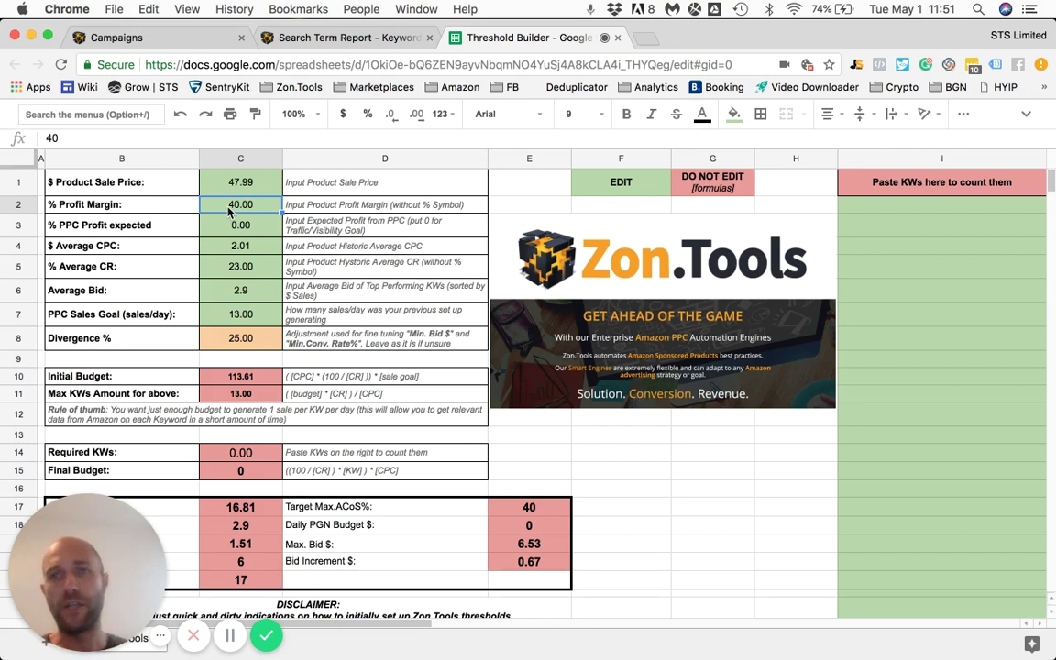
text(50)
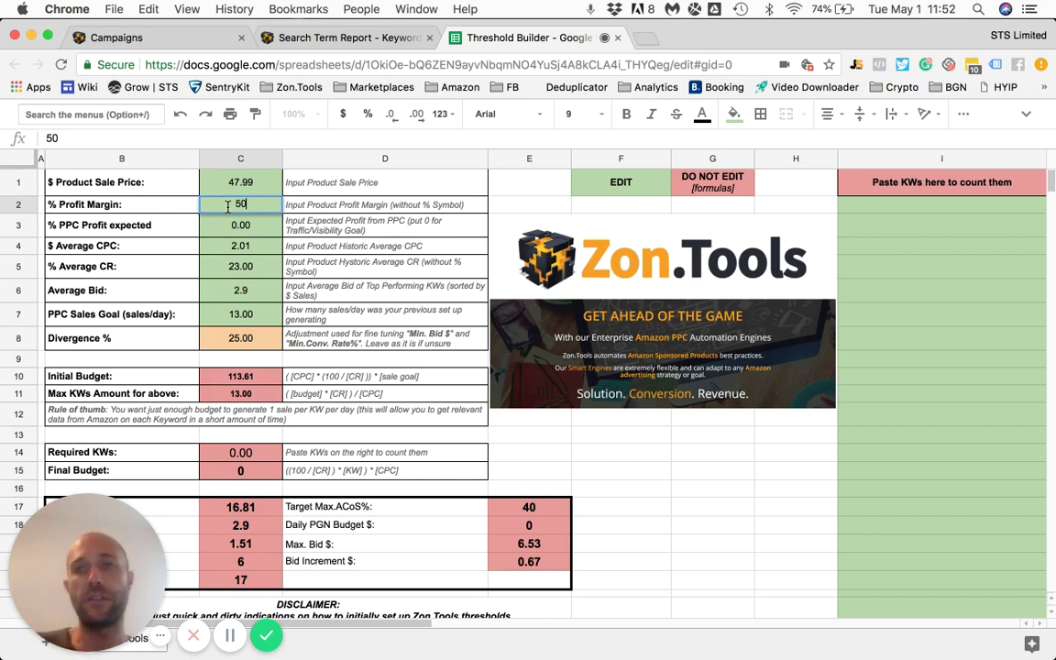
key(Return)
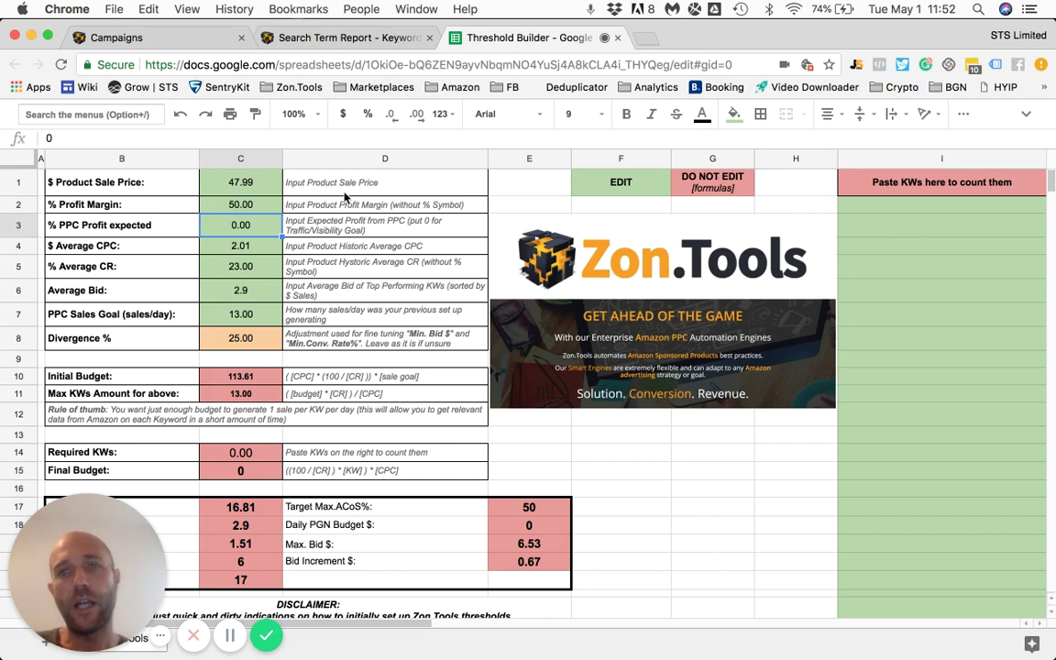
Step: Set the PPC Profit expected in C3 to 0 after trying 10, then move to Average CPC
click(382, 222)
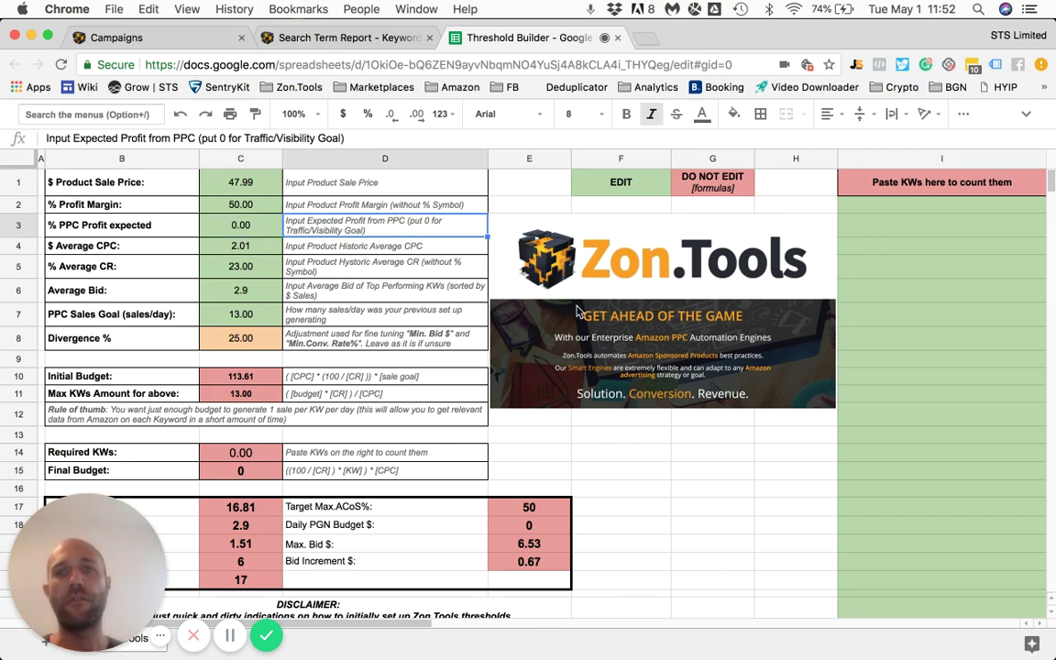
click(255, 231)
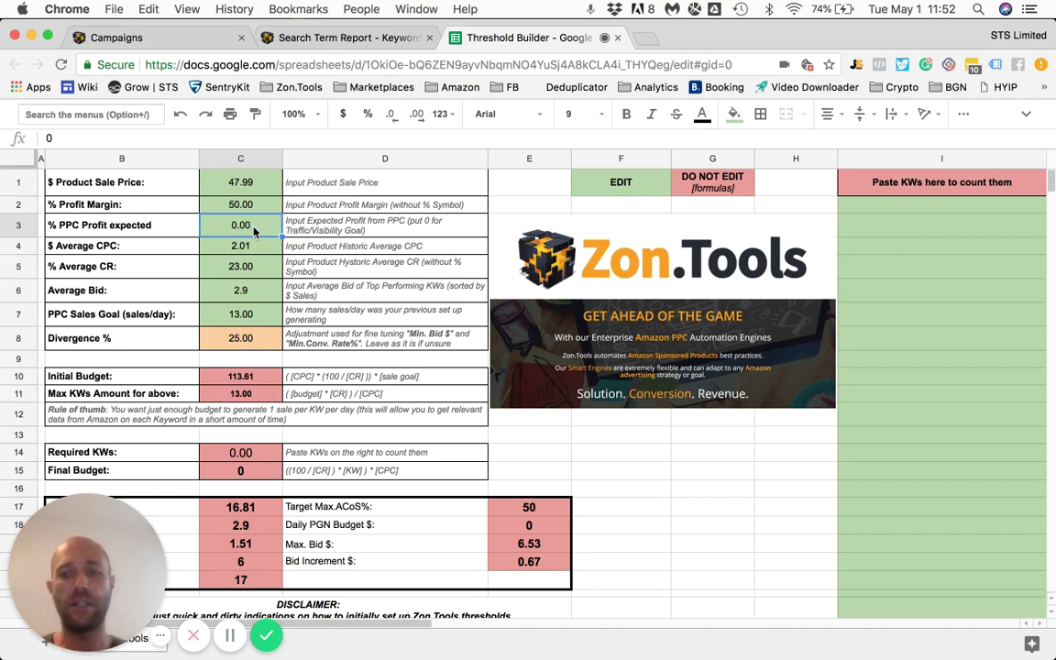
text(10)
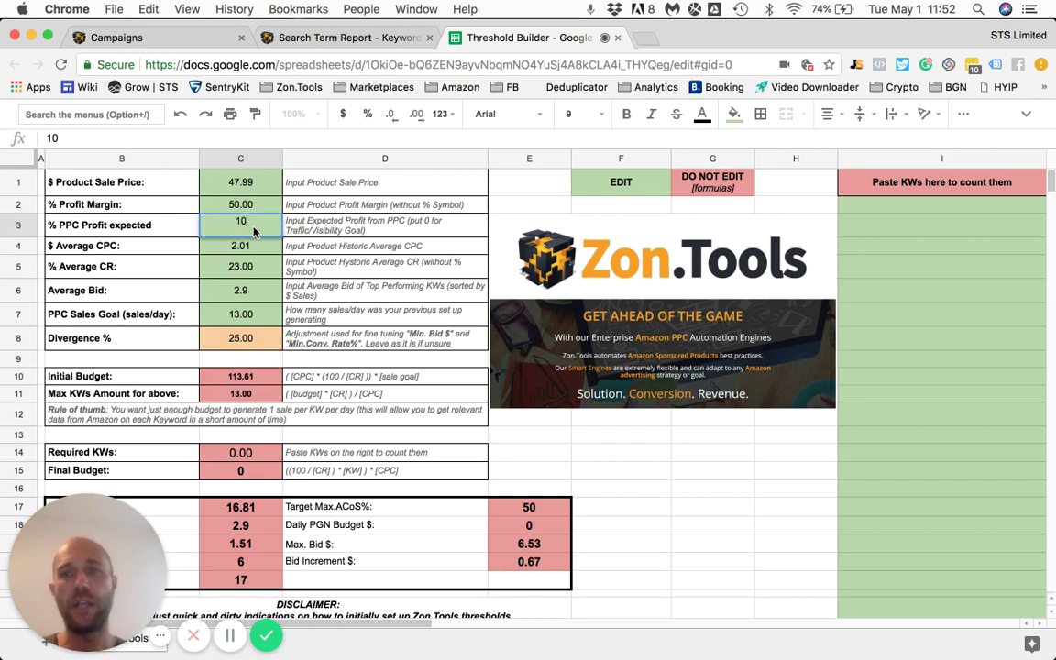
key(Return)
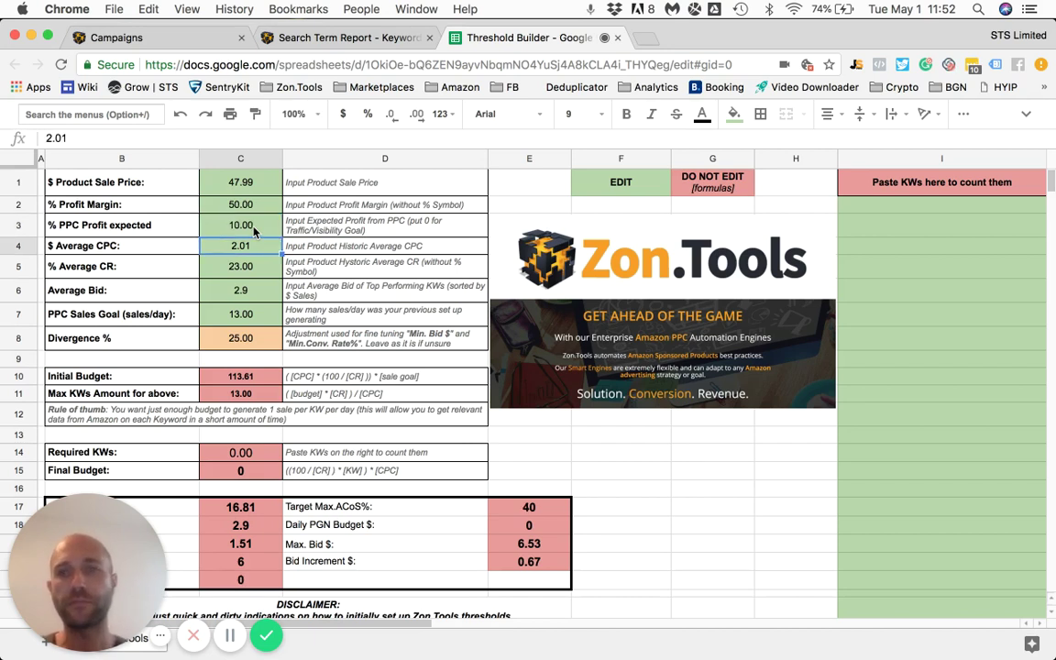
click(254, 231)
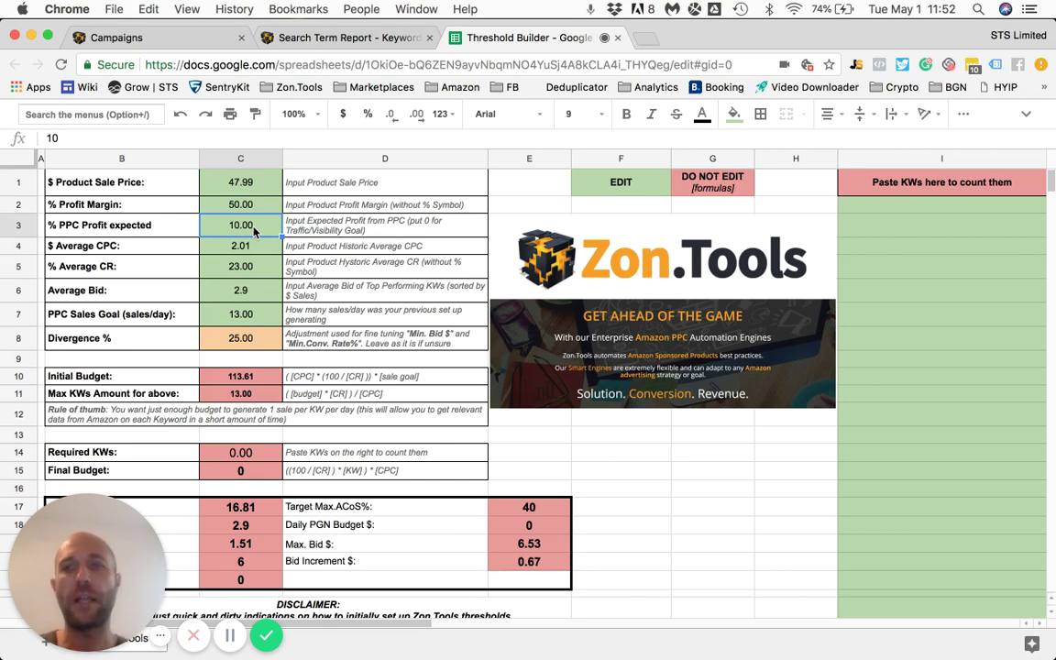
text(0)
key(Return)
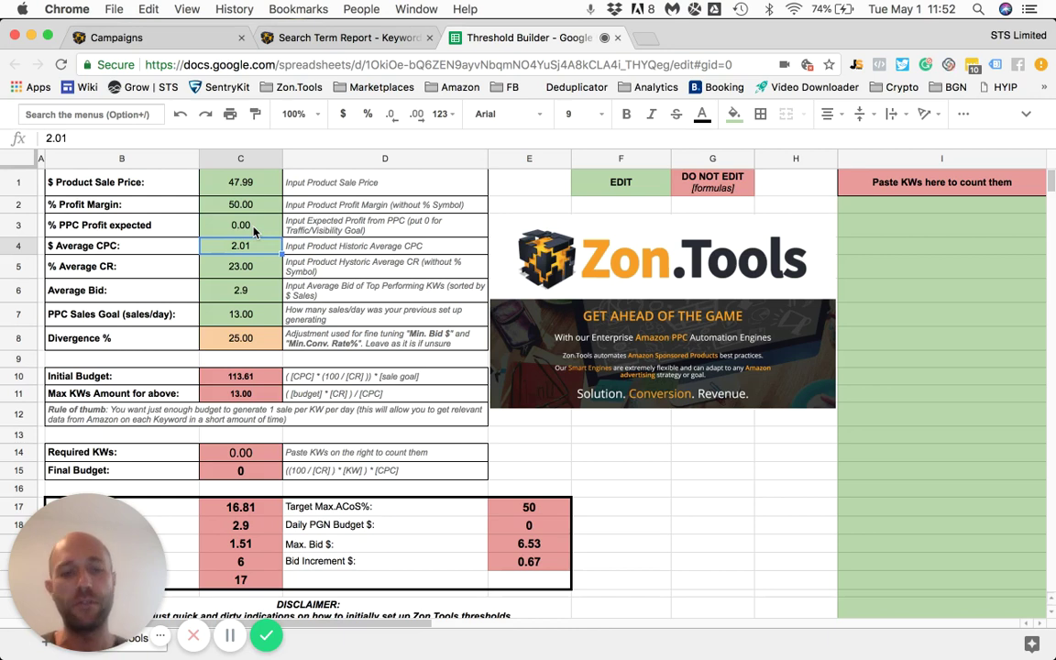
click(257, 232)
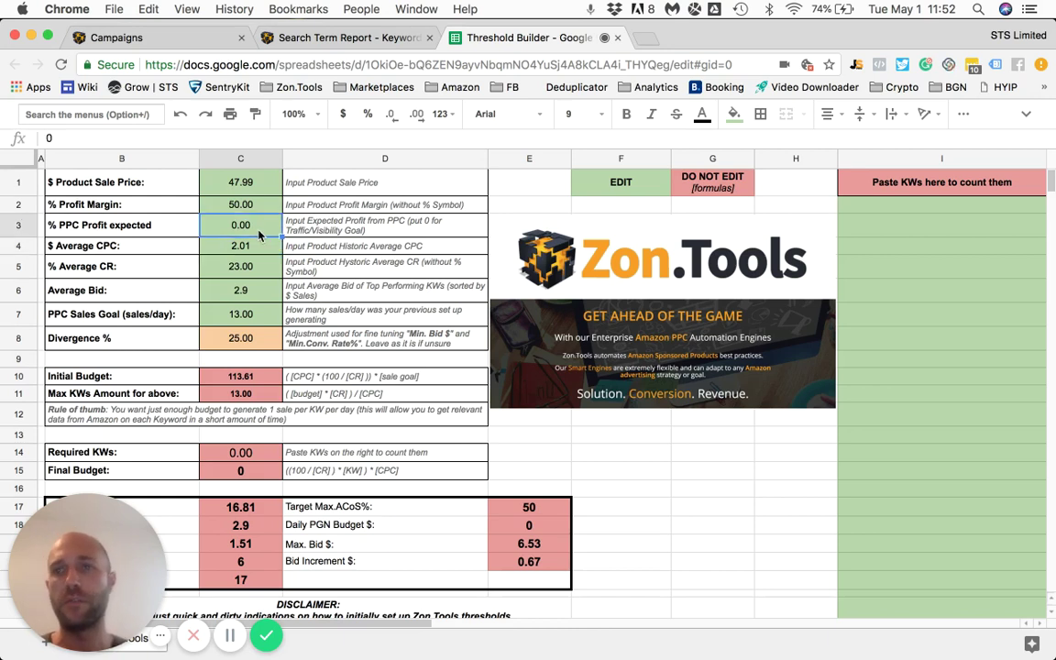
key(Down)
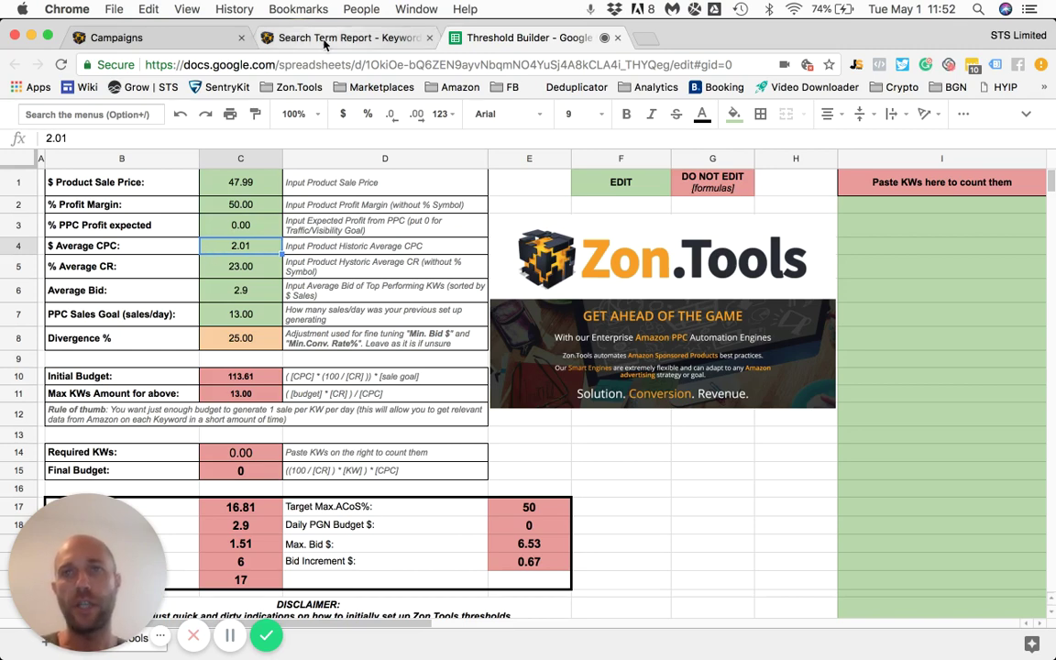
Step: Scroll the search term report to the Total row and highlight its $0.96 average CPC
click(371, 42)
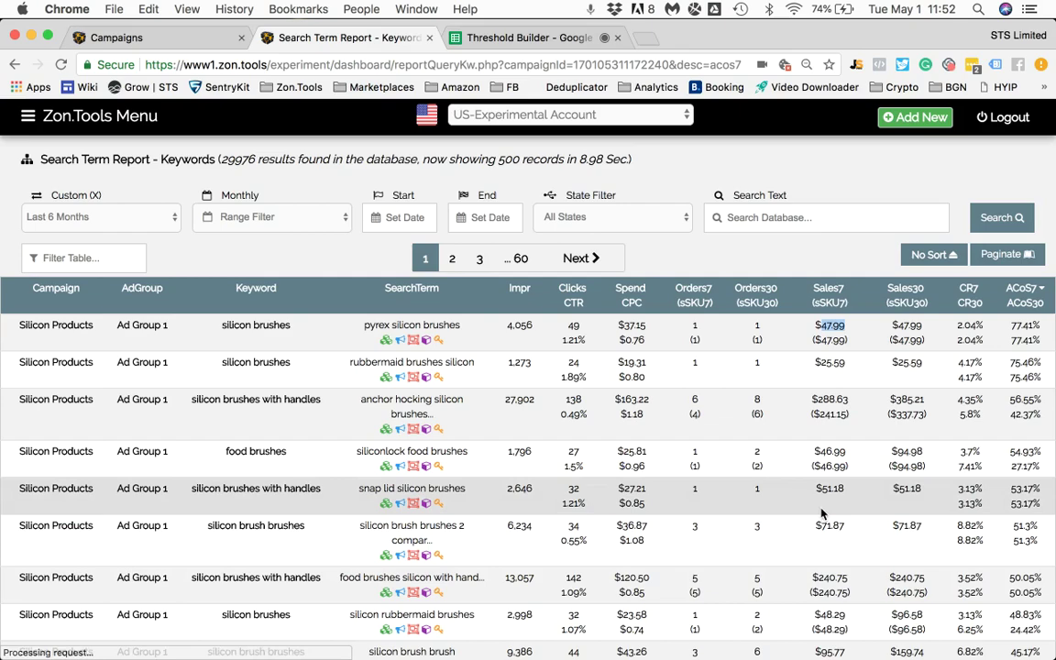
scroll(747, 350, down, 15)
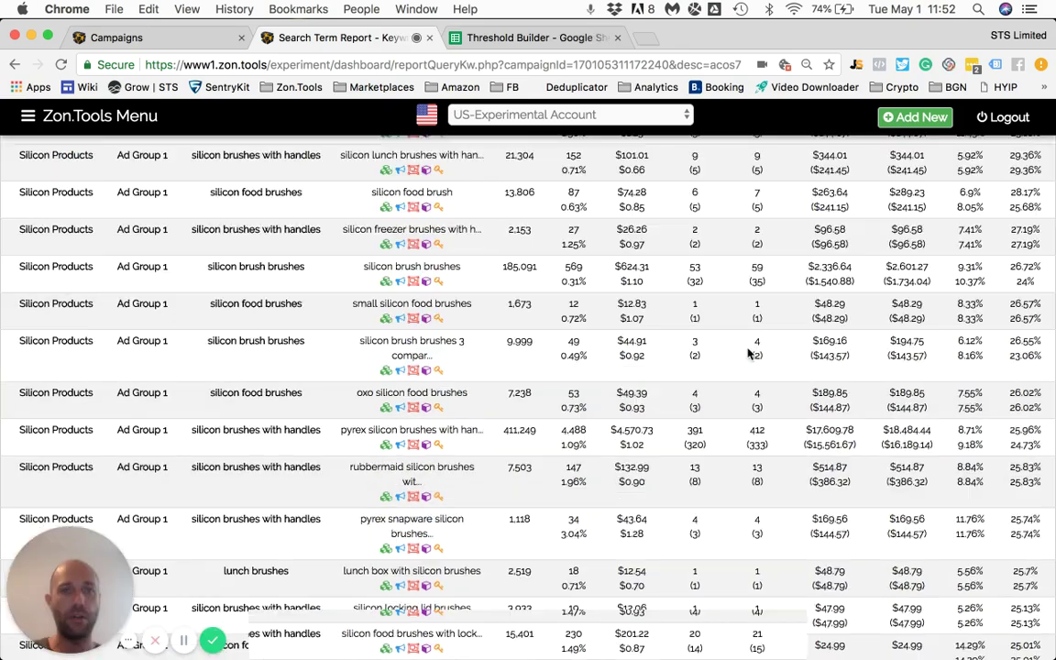
scroll(747, 353, down, 15)
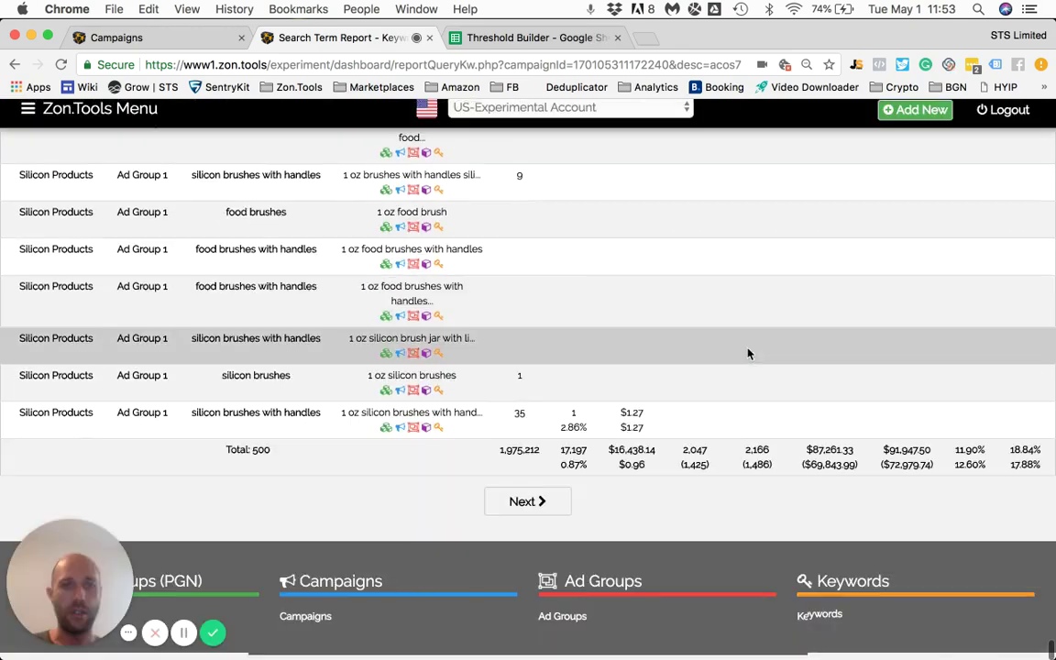
scroll(720, 472, up, 20)
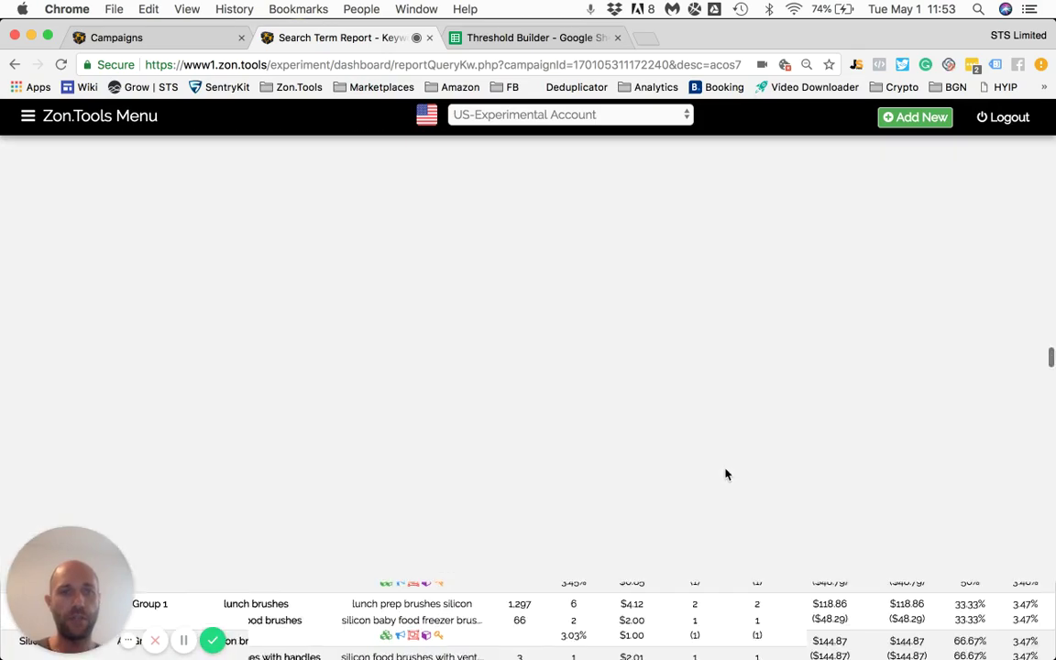
scroll(724, 473, down, 15)
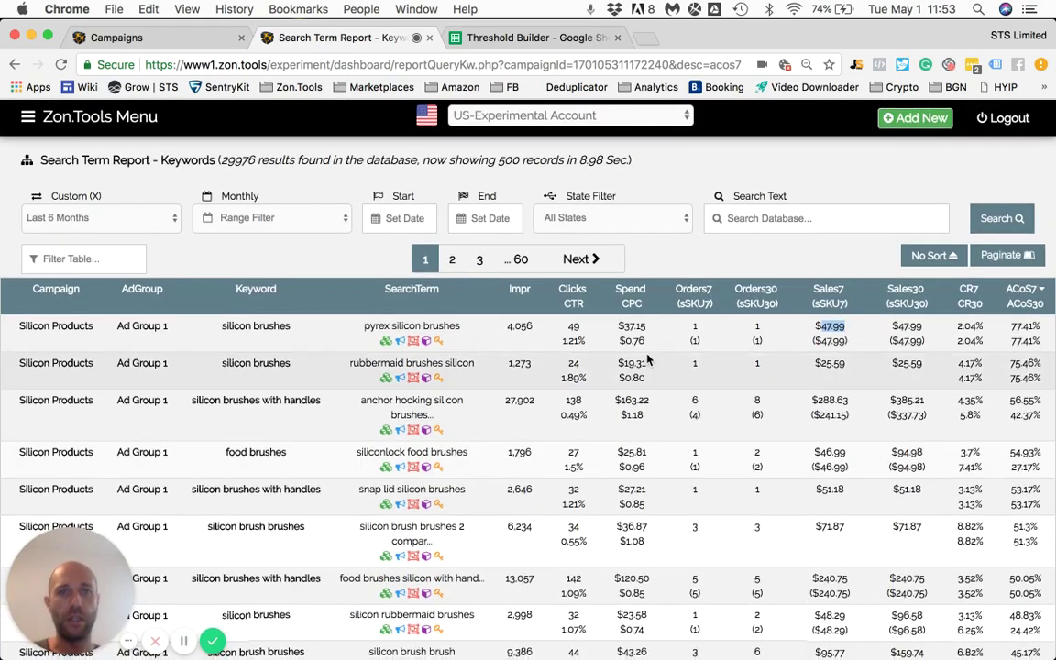
scroll(697, 372, down, 15)
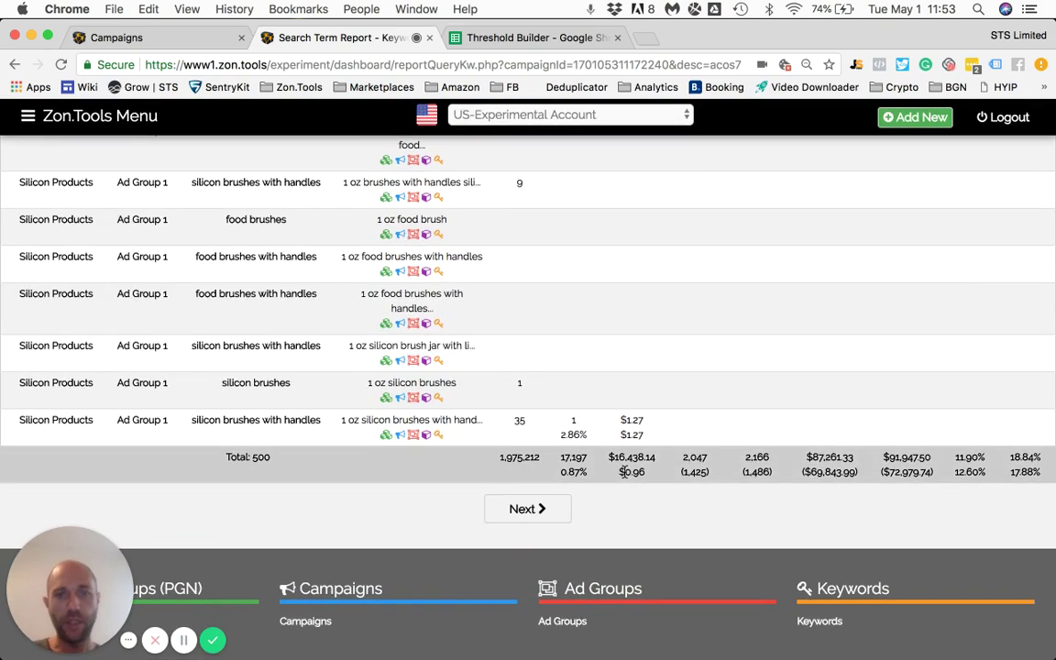
drag(620, 471, 644, 474)
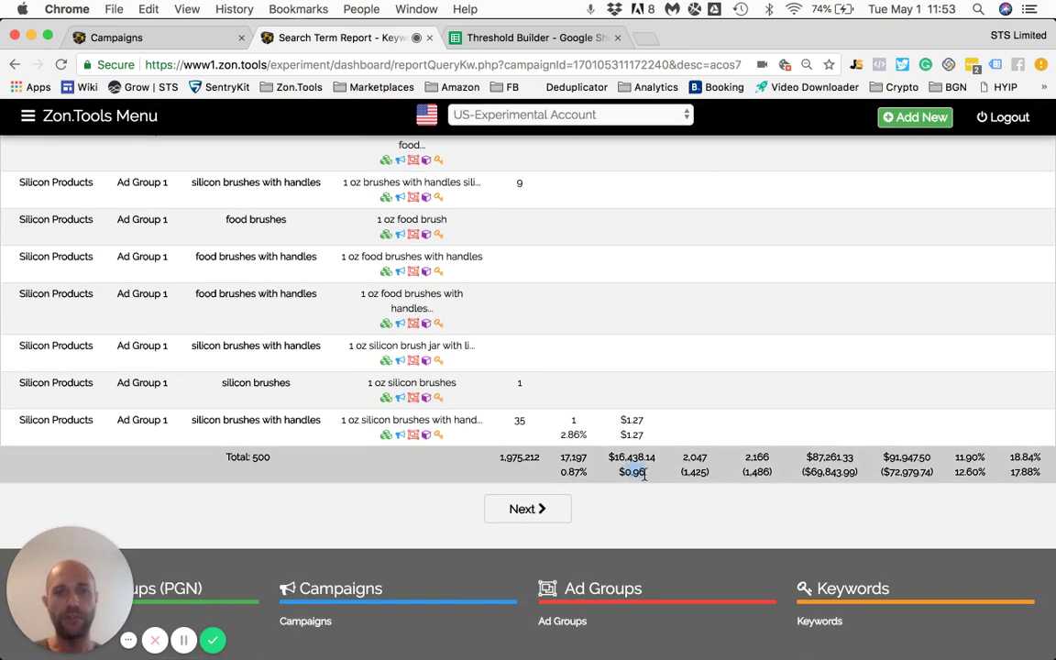
click(499, 35)
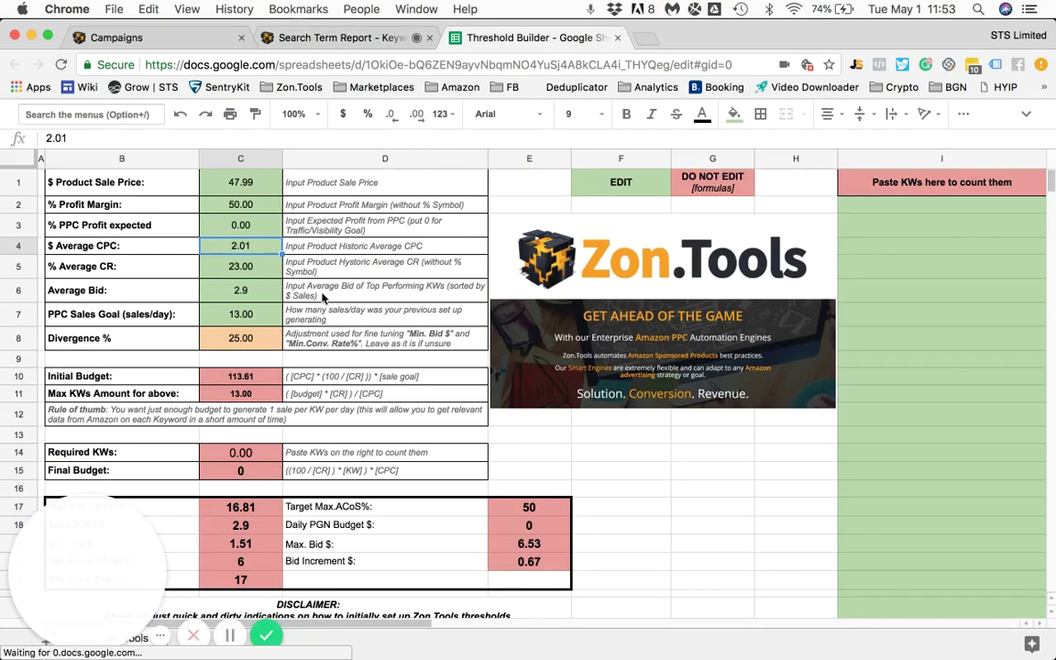
Step: Enter 0.96 as Average CPC, then the report's 11.90 total conversion rate as Average CR
text(0.)
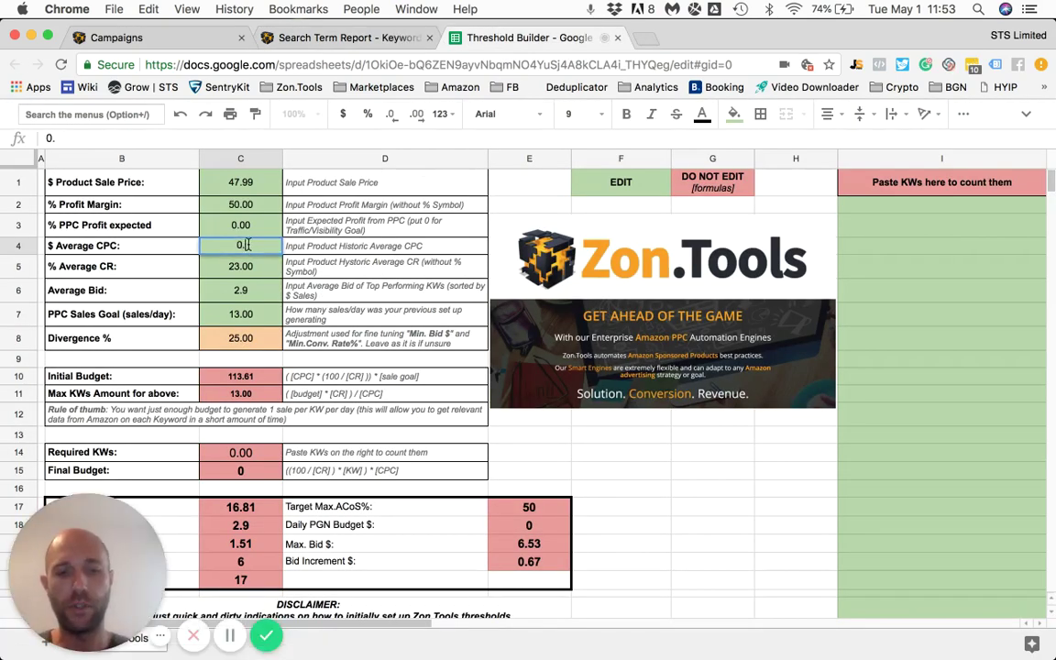
text(96)
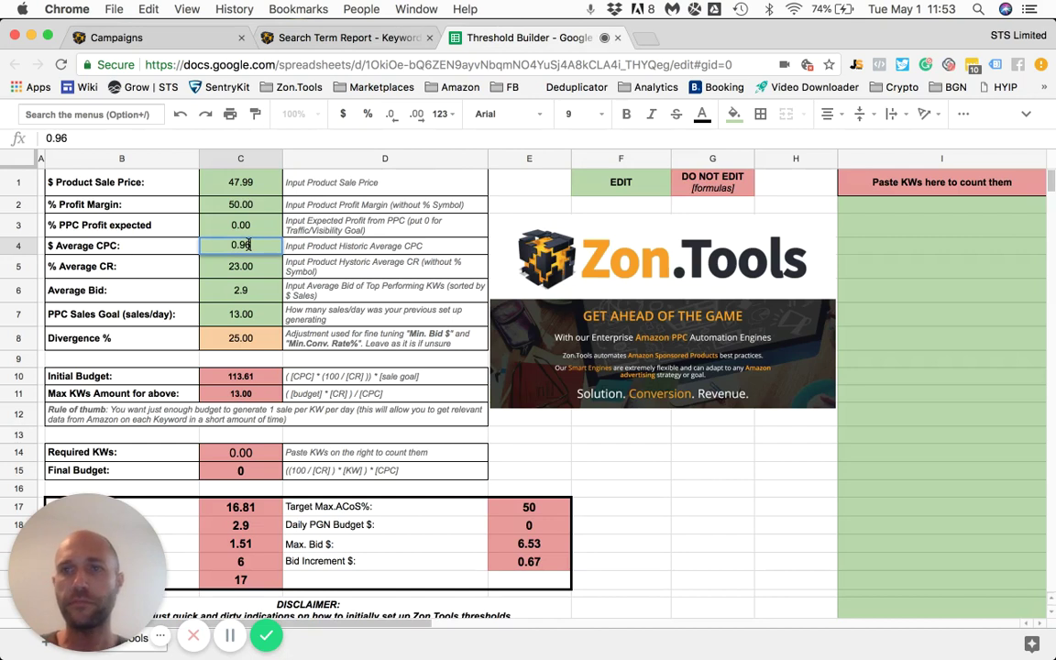
key(Return)
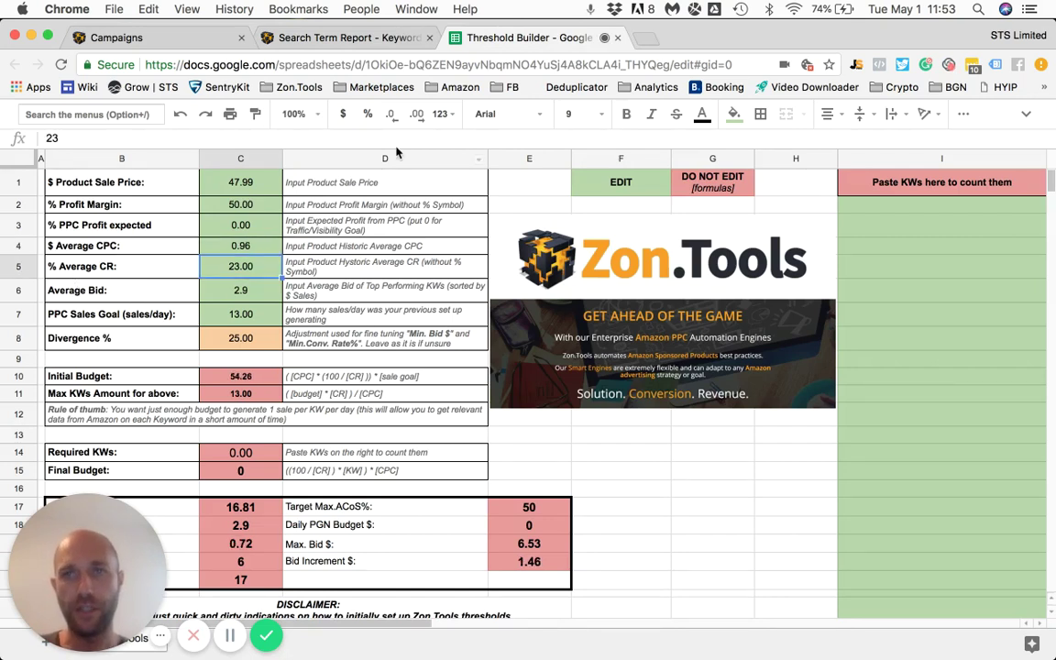
click(342, 42)
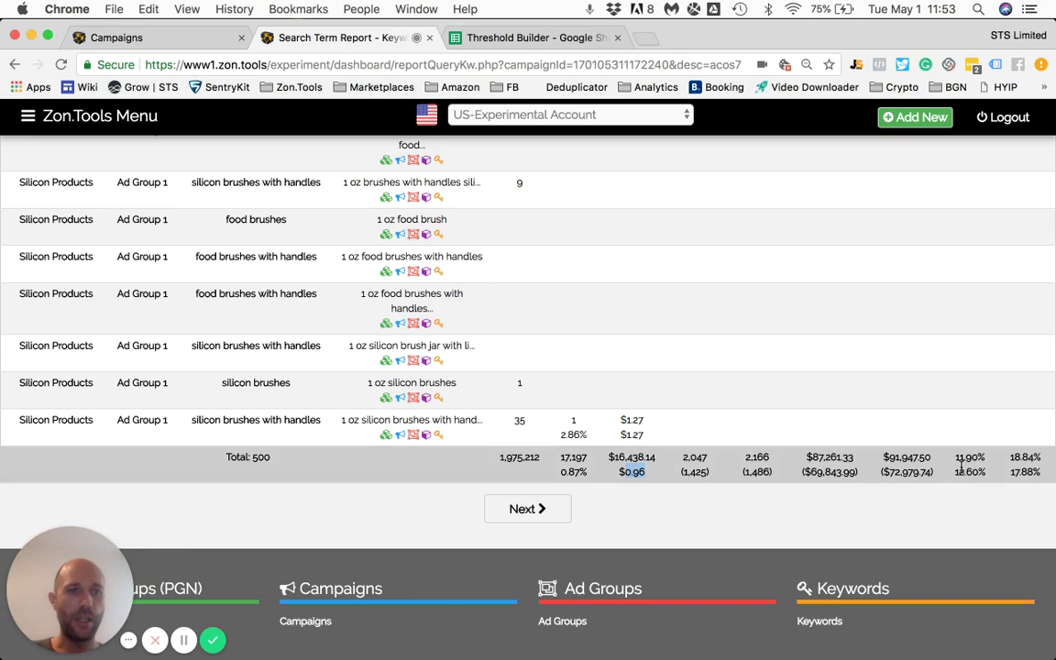
drag(955, 457, 979, 465)
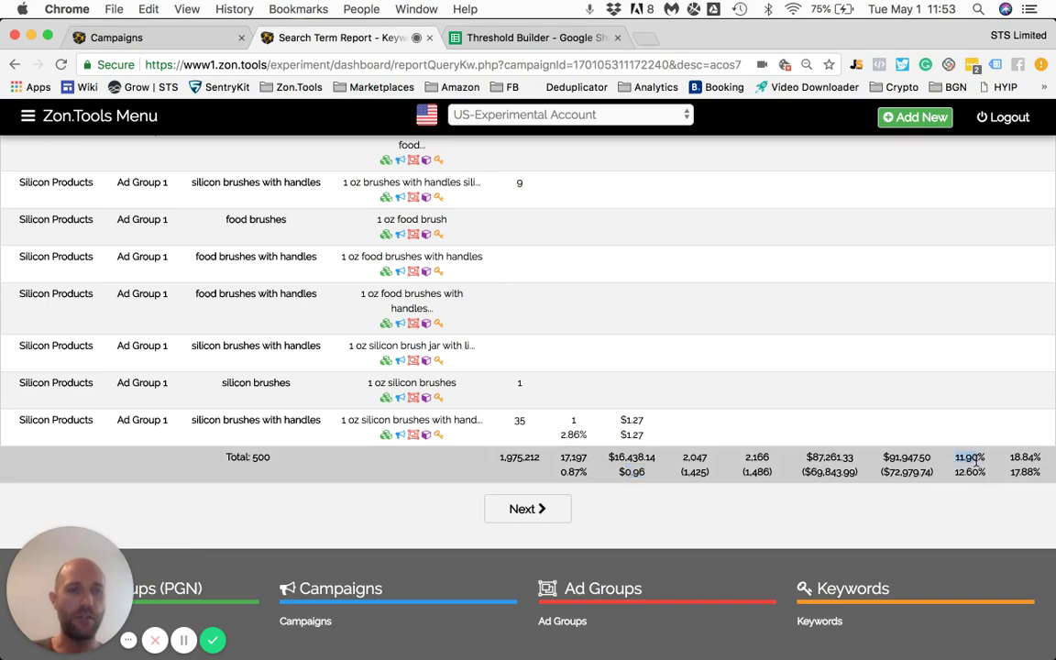
click(510, 39)
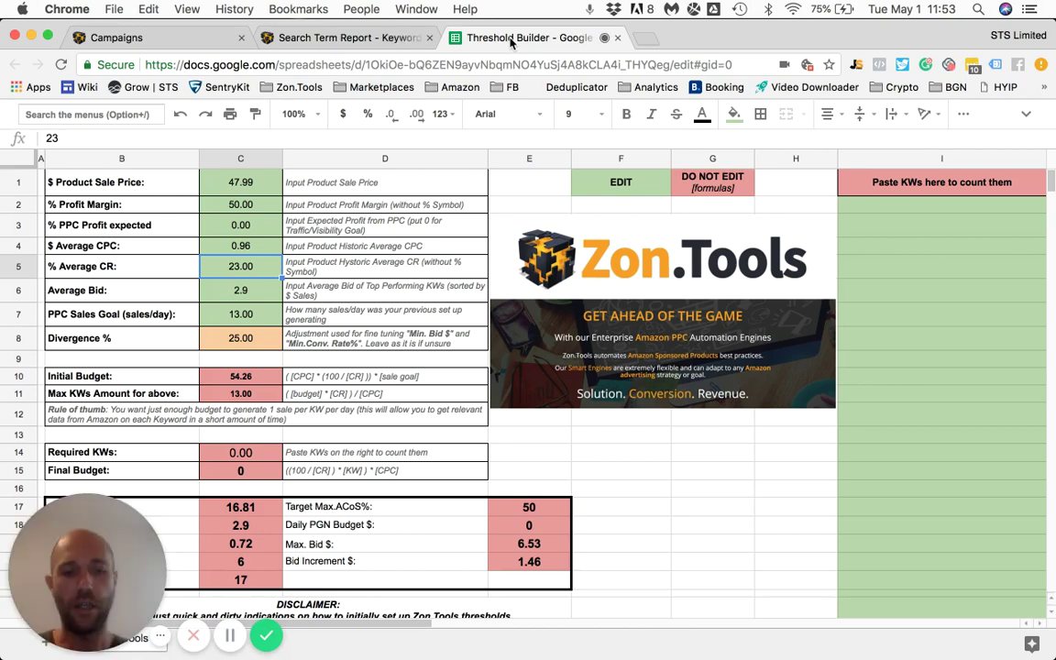
text(11.9)
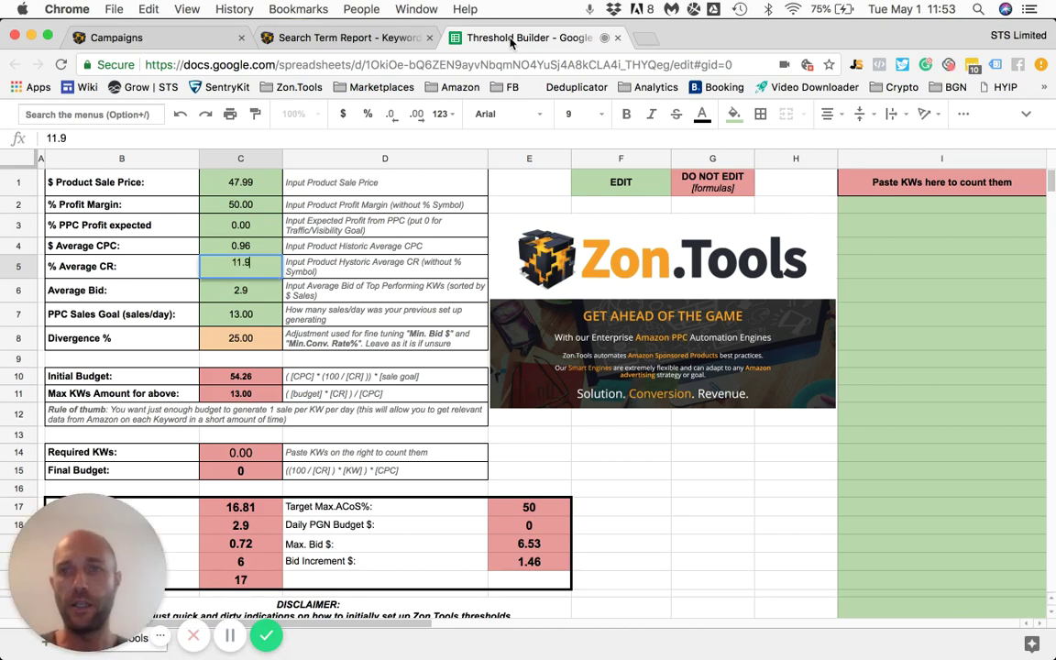
key(Return)
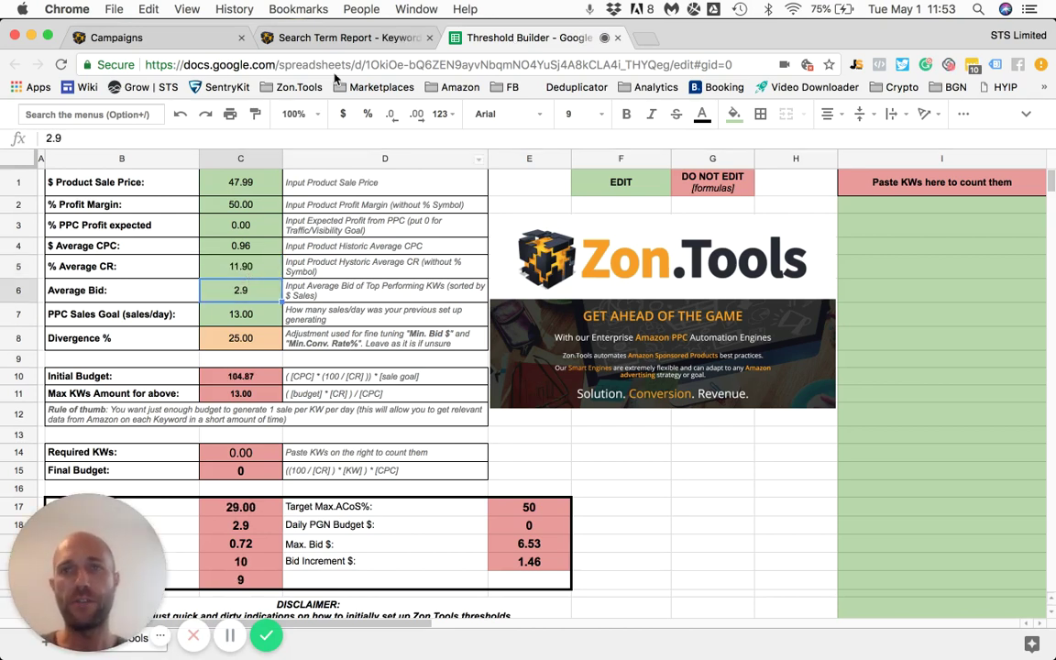
Step: From the Campaigns list, open the Silicon Products keywords page in a new tab
click(330, 40)
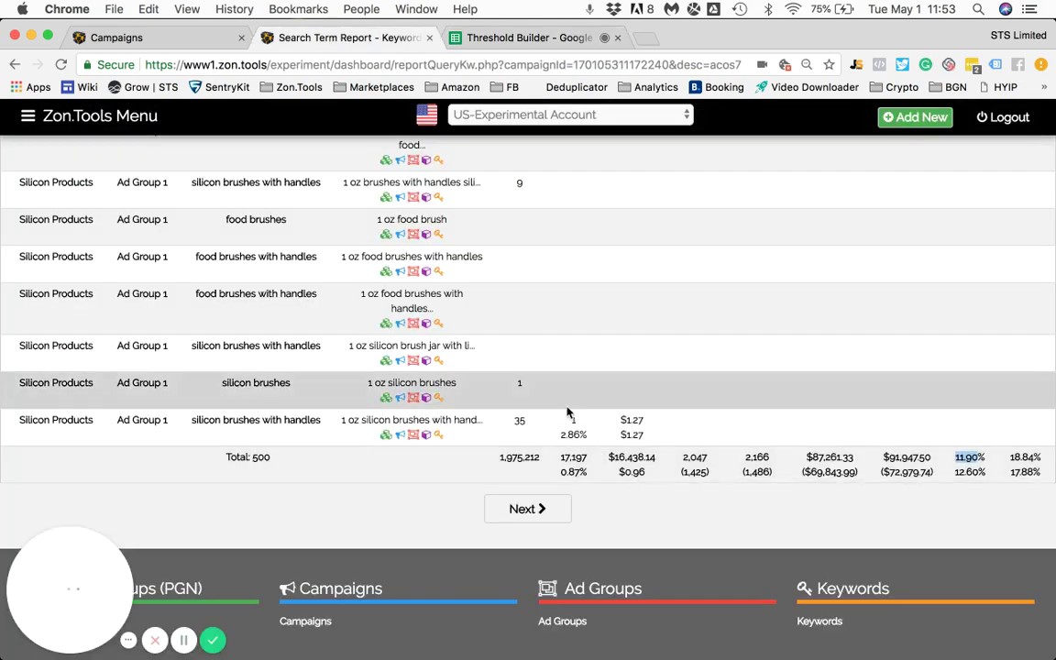
scroll(567, 413, up, 10)
scroll(566, 412, up, 15)
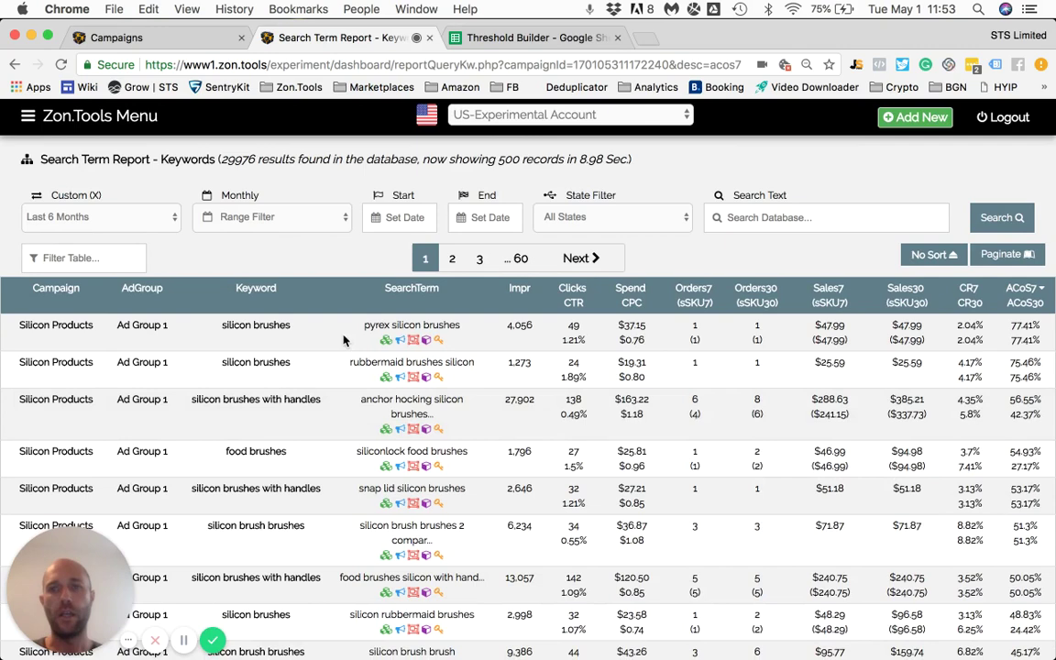
click(135, 37)
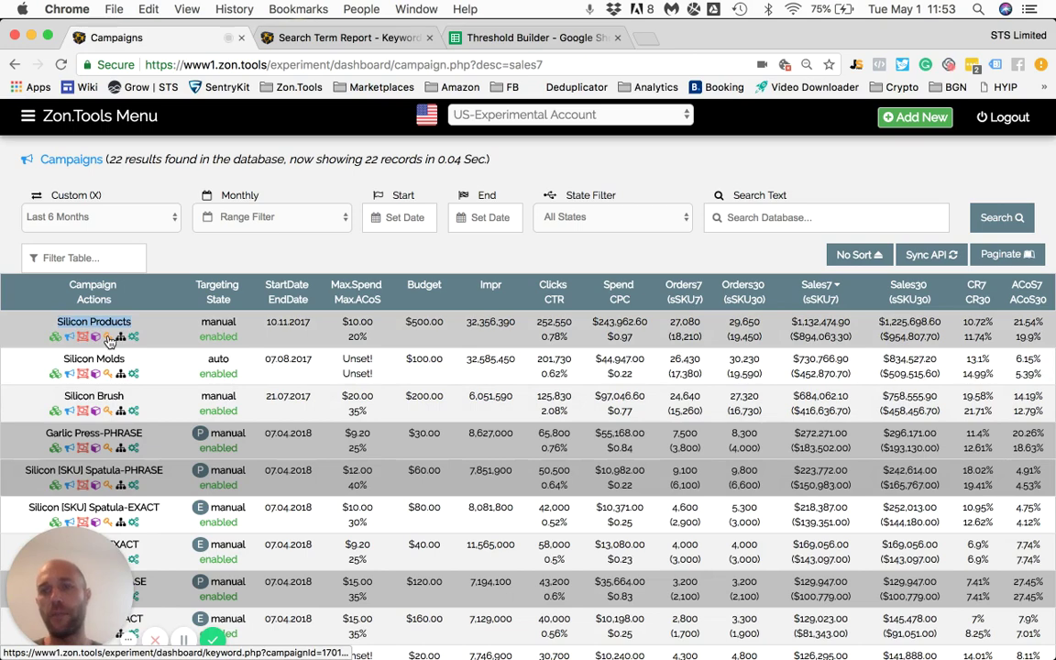
right_click(112, 339)
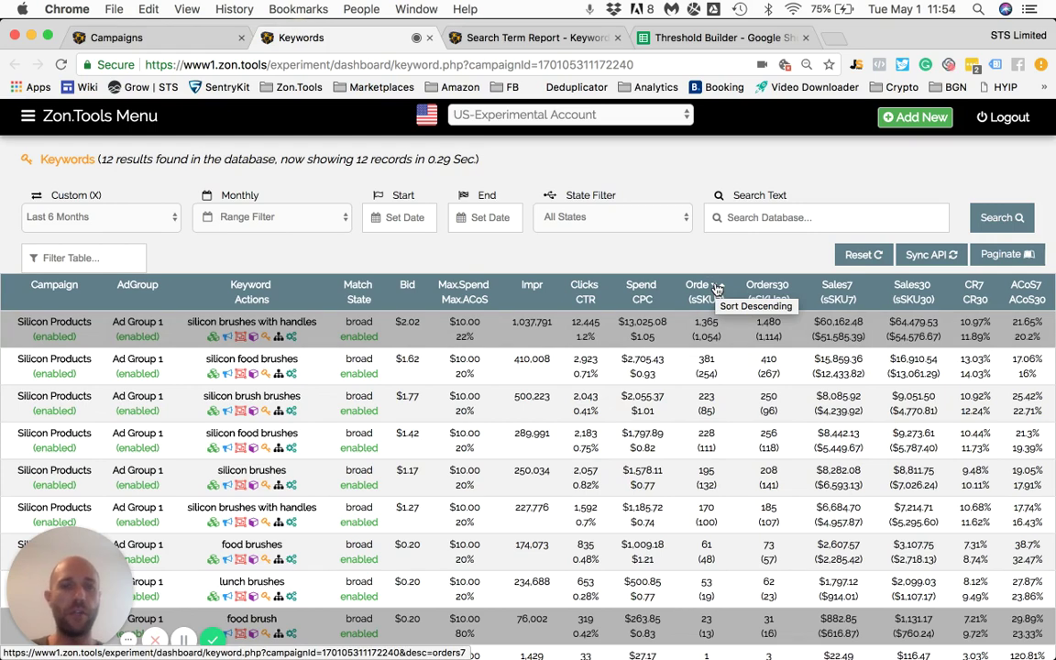
Step: Sort the keywords by Orders7 descending and browse the ranked table
click(717, 290)
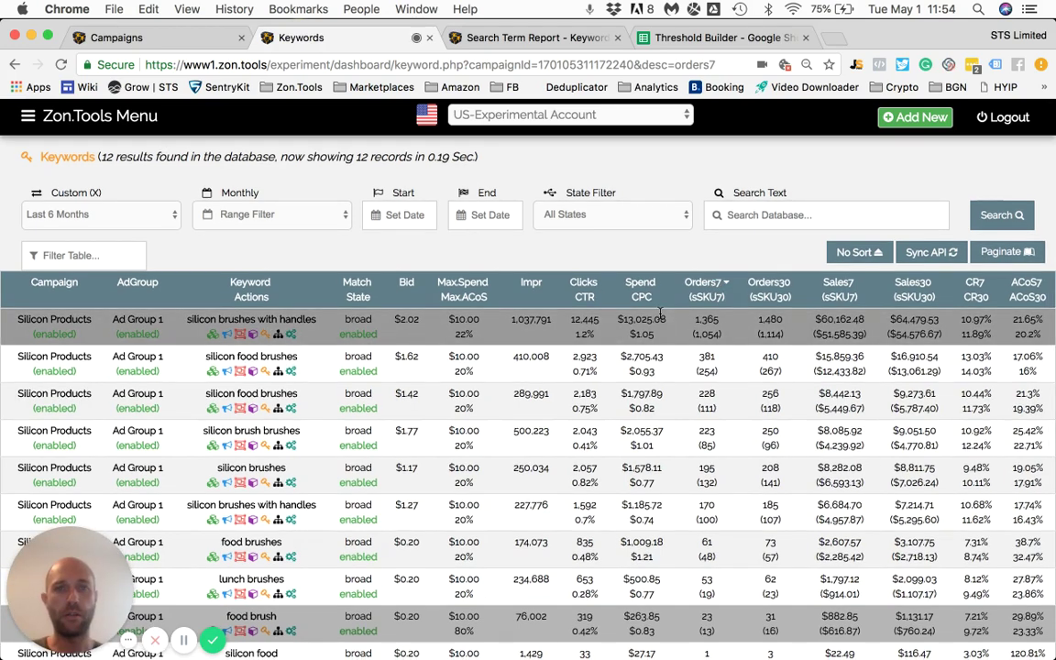
scroll(616, 331, down, 5)
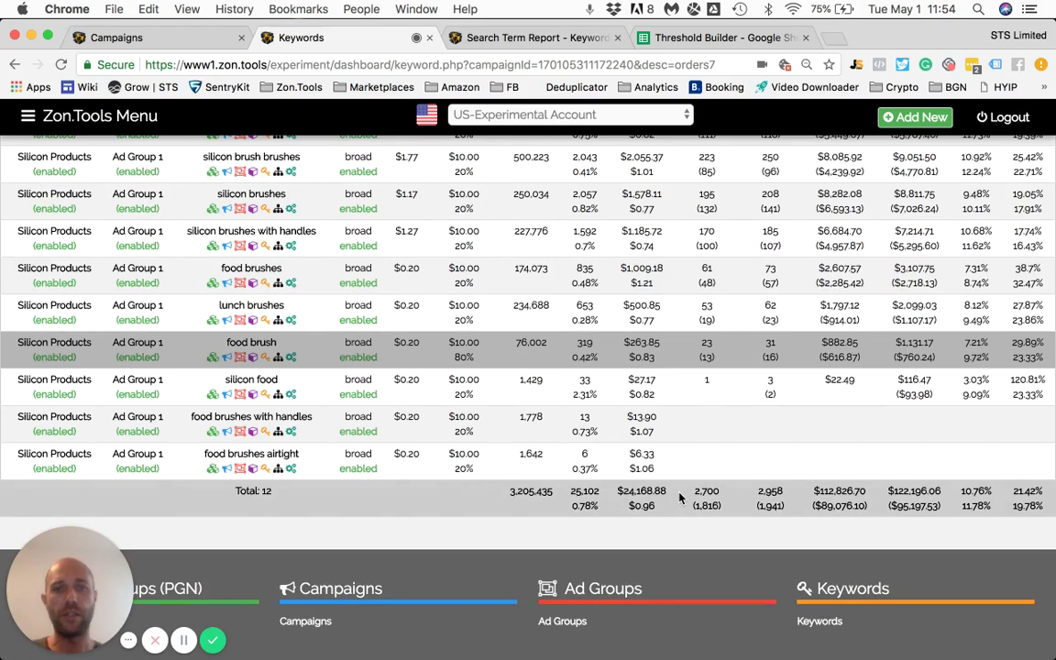
scroll(680, 498, up, 10)
scroll(642, 367, down, 3)
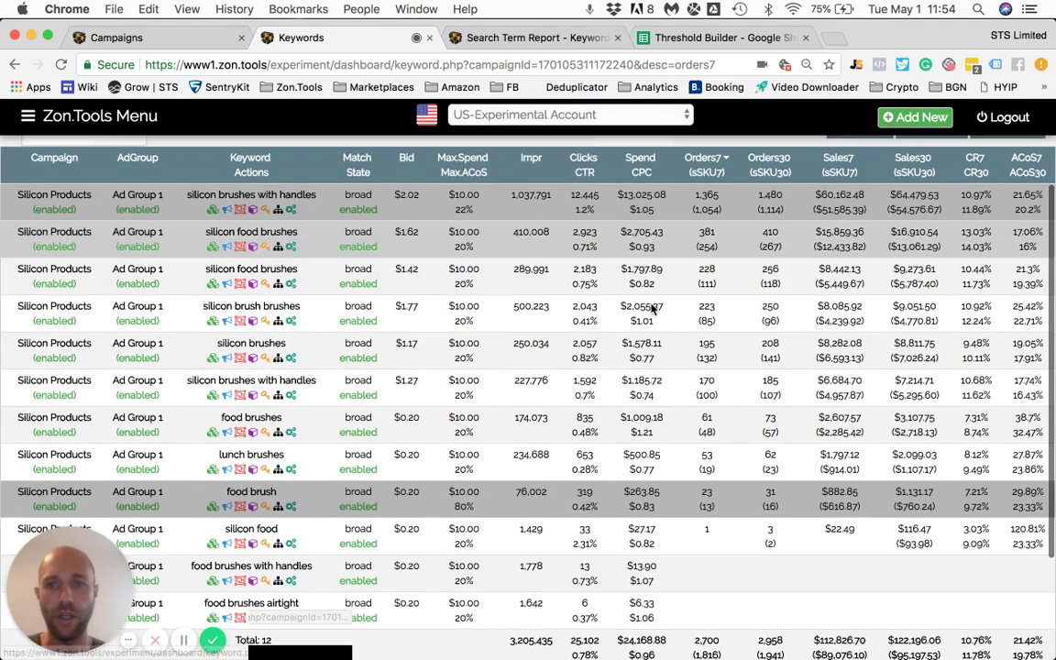
scroll(652, 309, down, 2)
scroll(652, 310, up, 2)
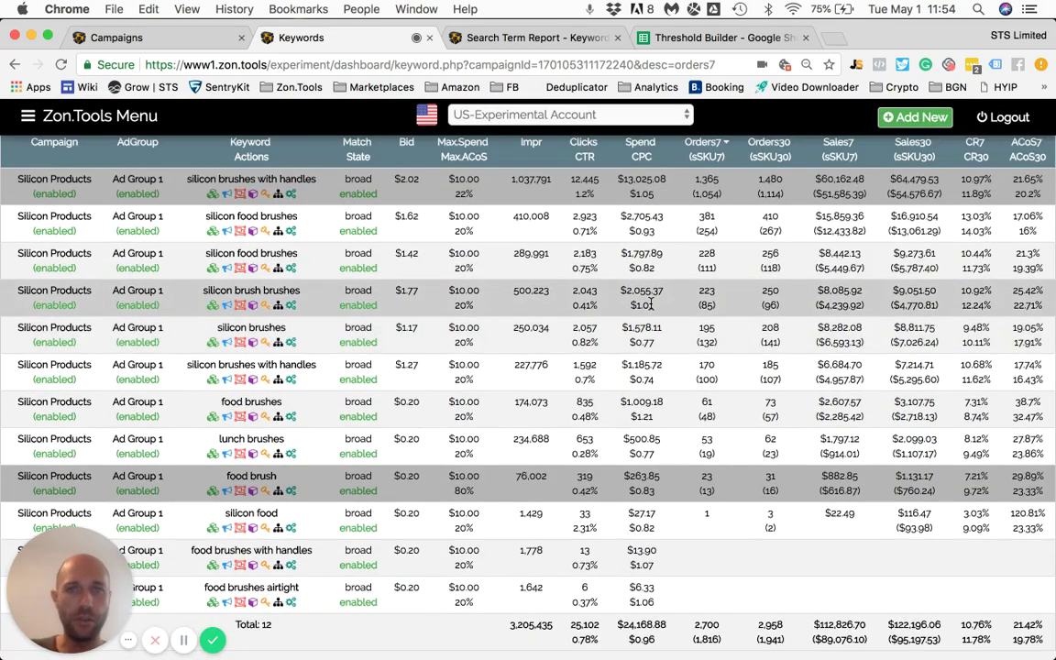
click(504, 41)
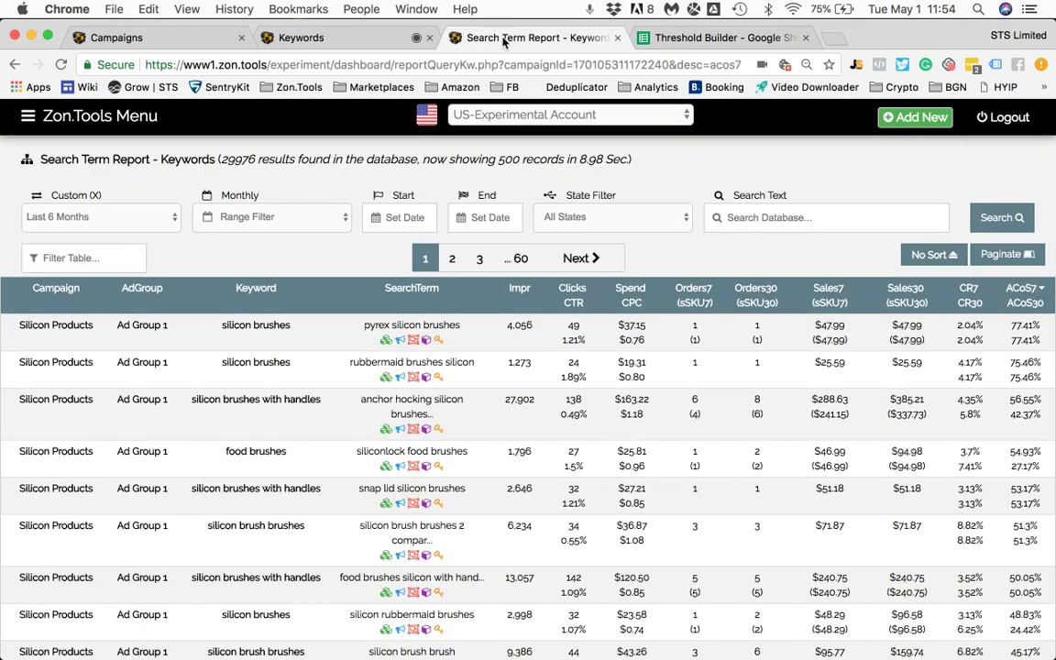
click(698, 37)
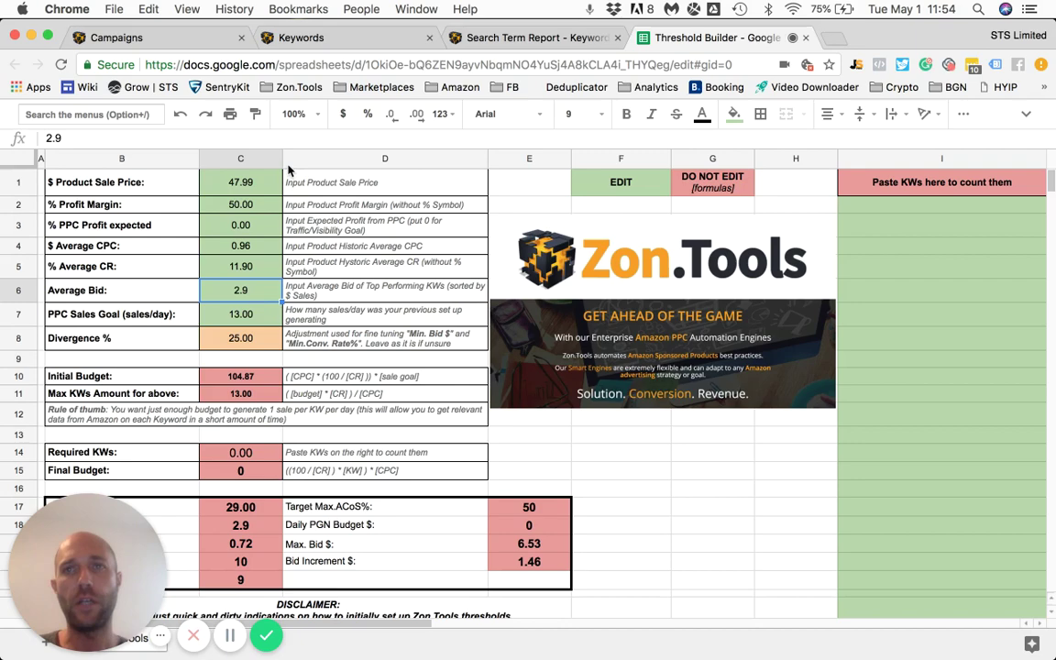
Step: Select the top six keyword rows, led by silicon brushes with handles at $2.02
click(340, 44)
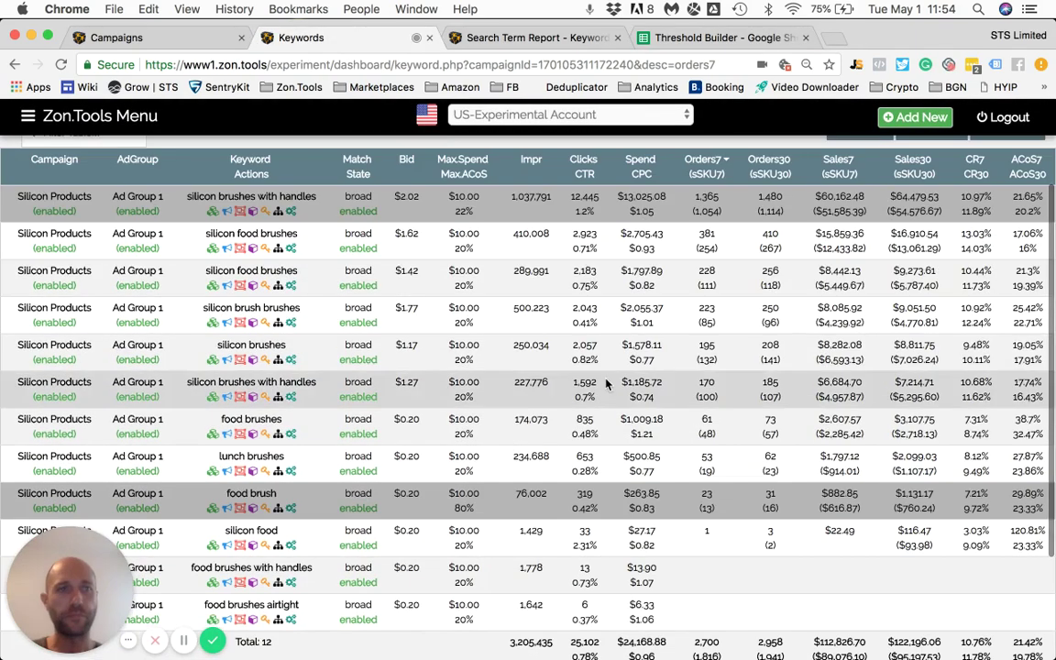
drag(16, 188, 1045, 542)
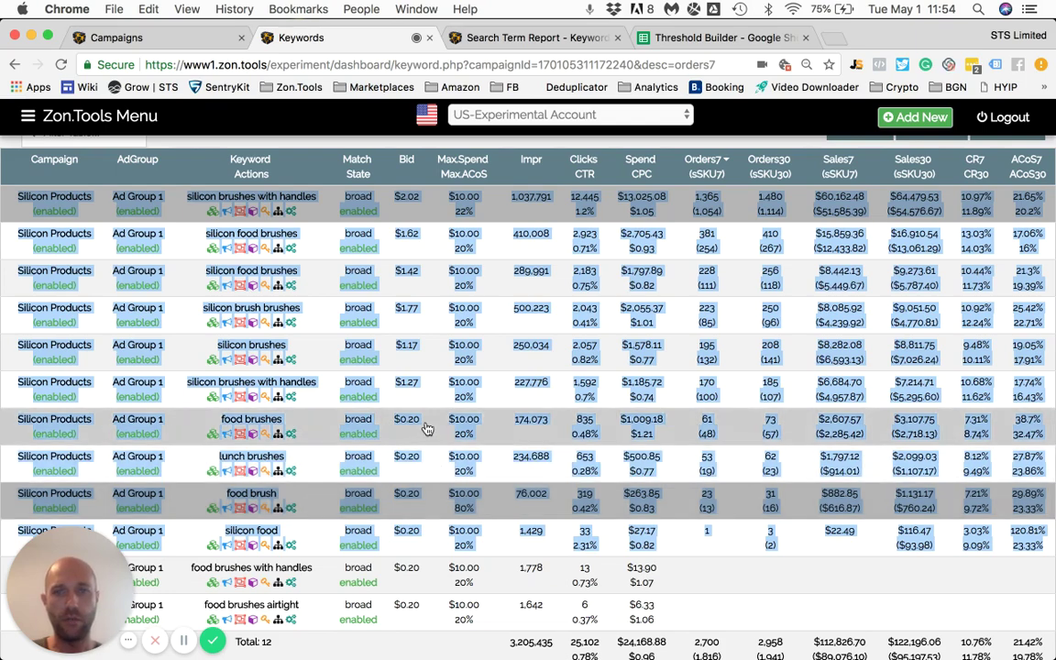
click(399, 353)
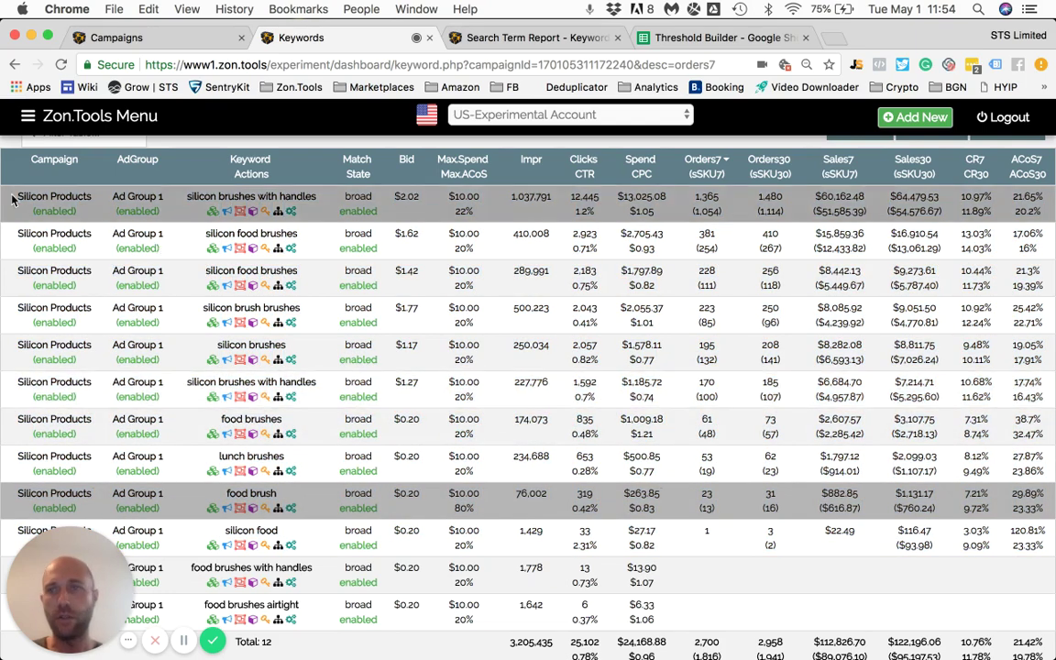
drag(11, 201, 1043, 412)
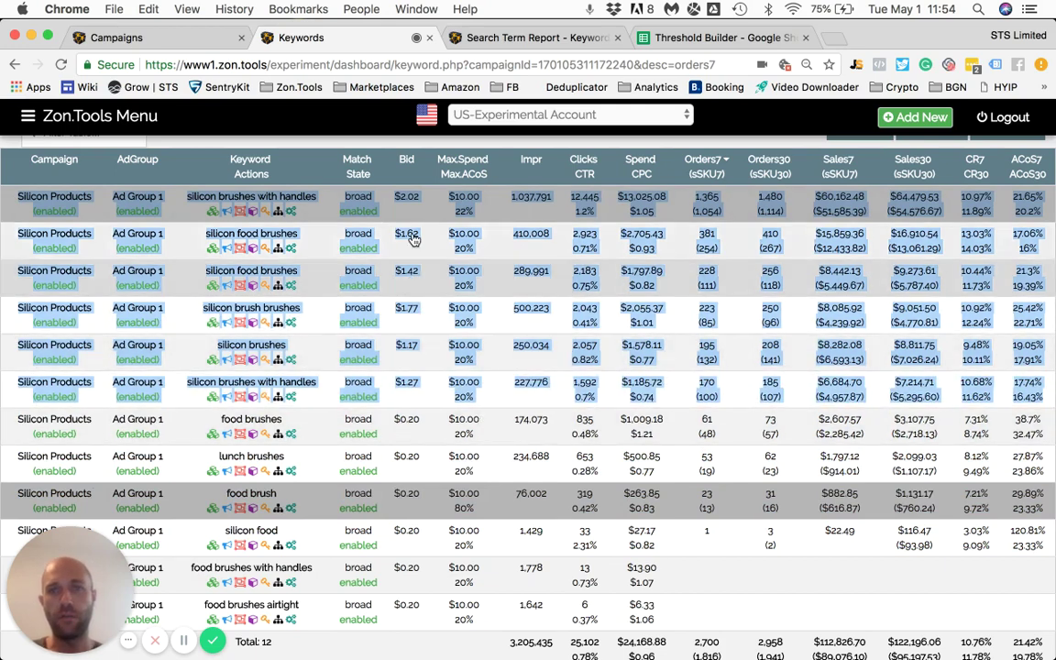
mouse_move(483, 648)
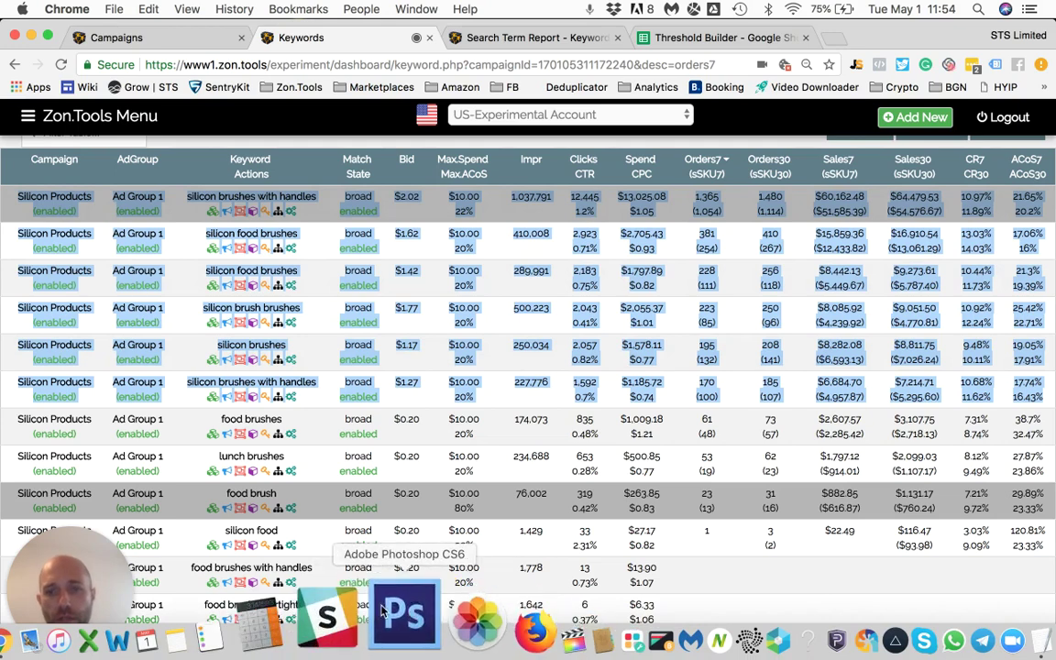
Step: In Calculator, start summing the bids 2.02, 1.62 and 1.42
click(332, 606)
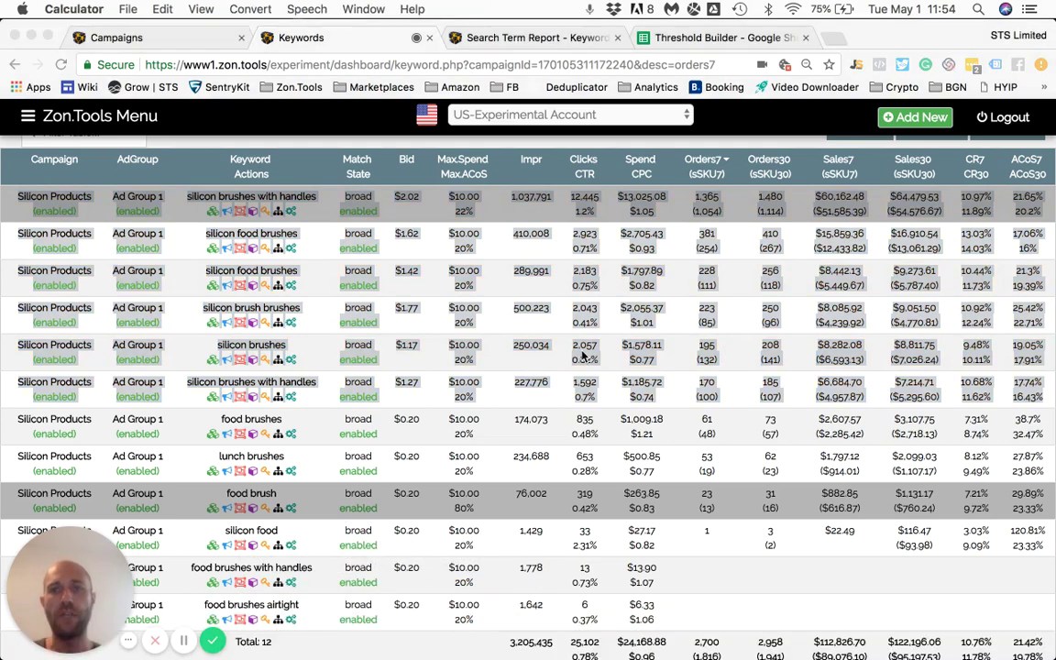
drag(805, 370, 774, 229)
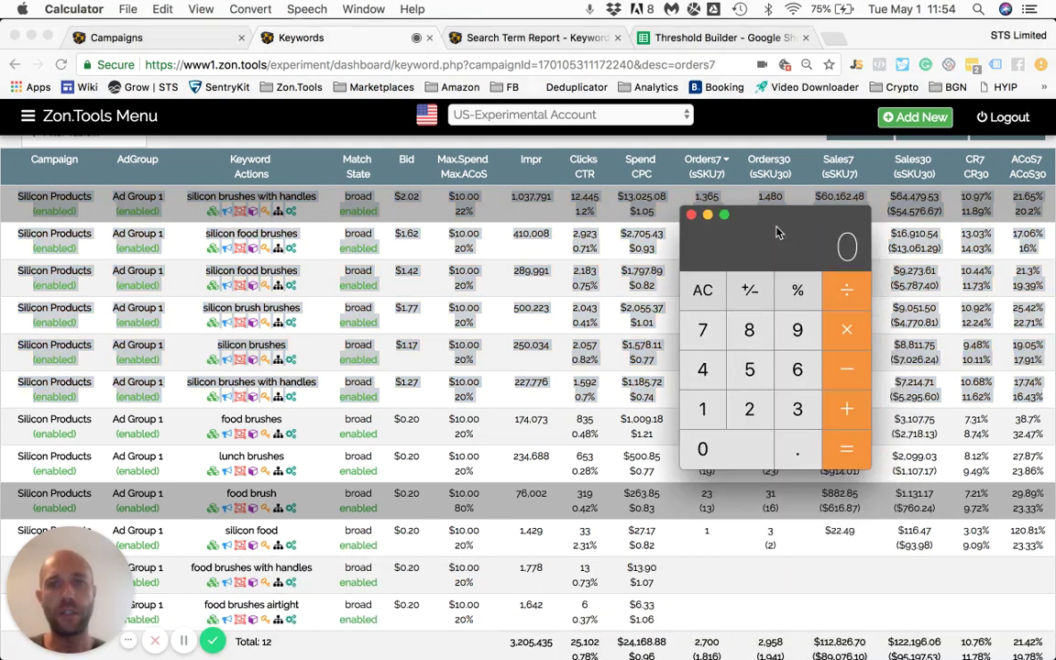
click(749, 407)
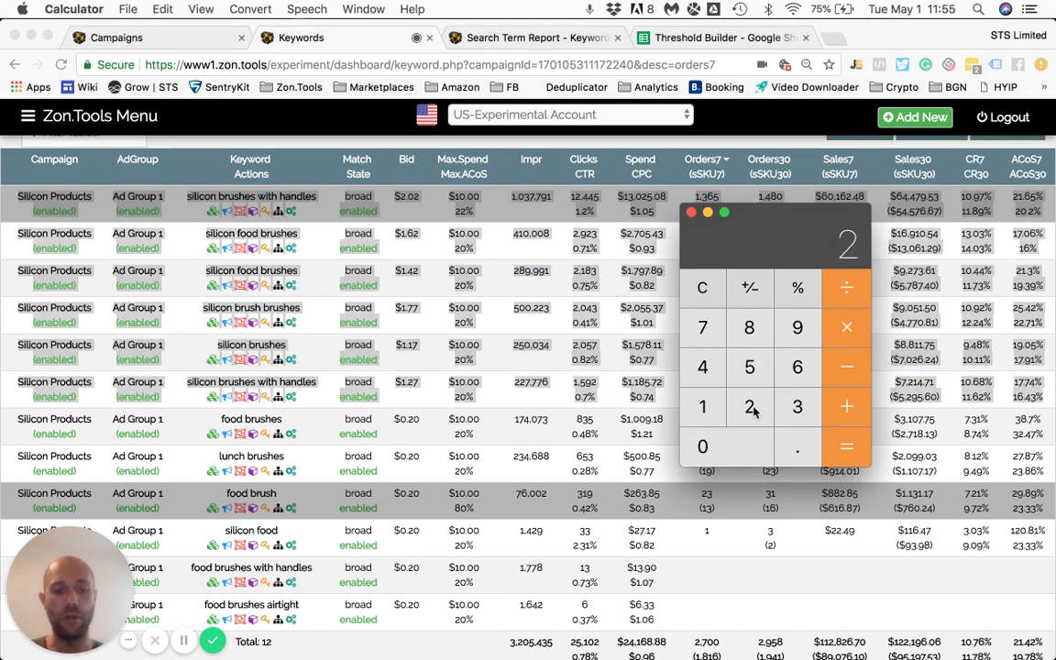
key(period)
text(02)
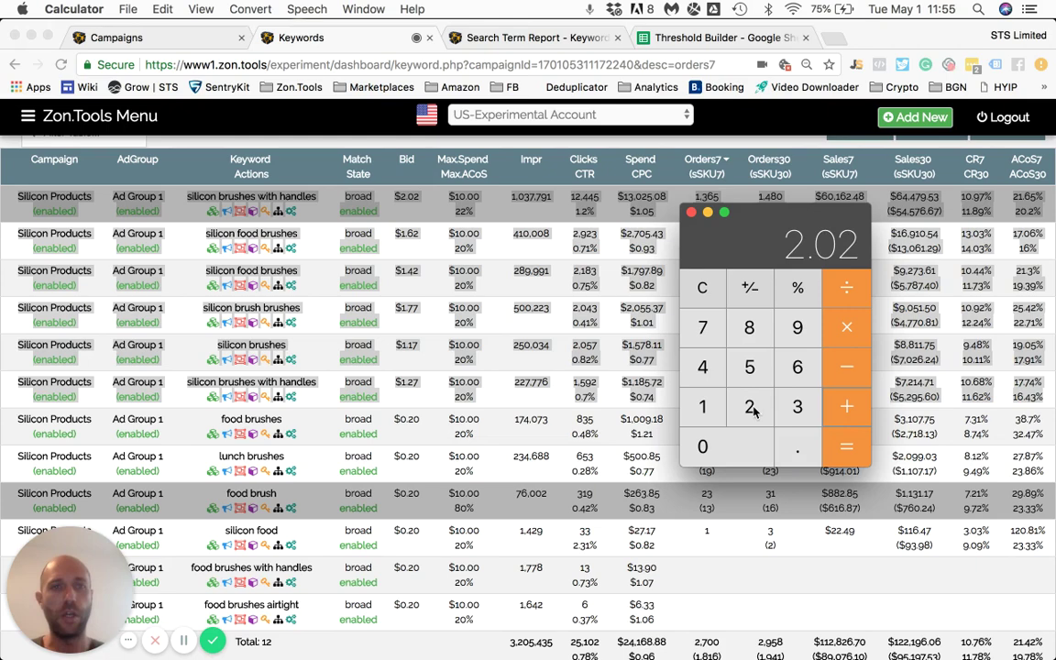
text(*1.)
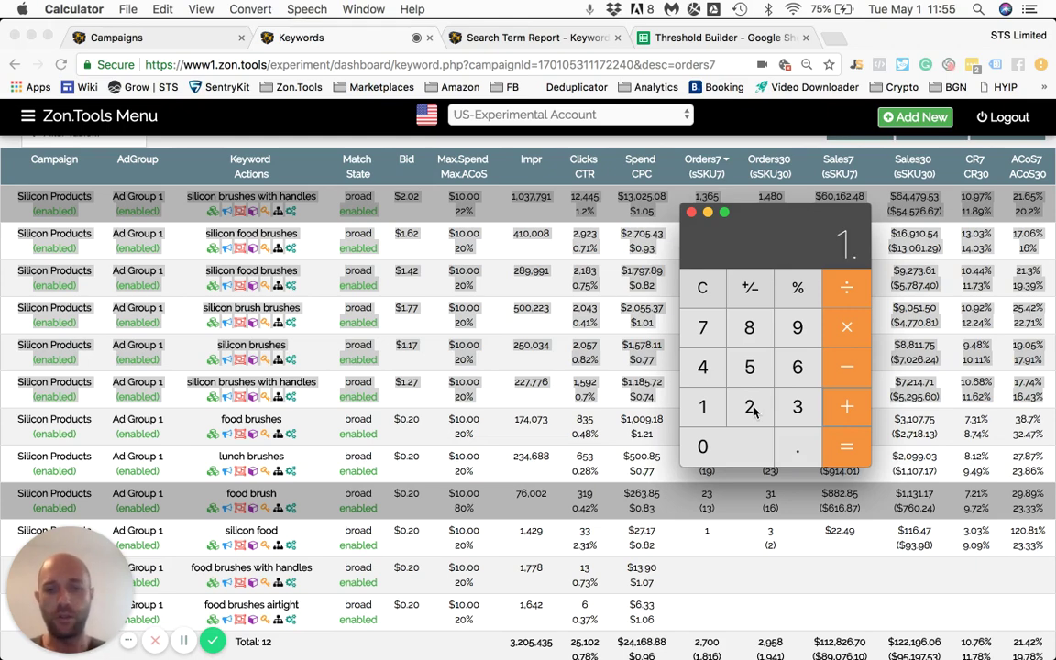
text(62)
key(equal)
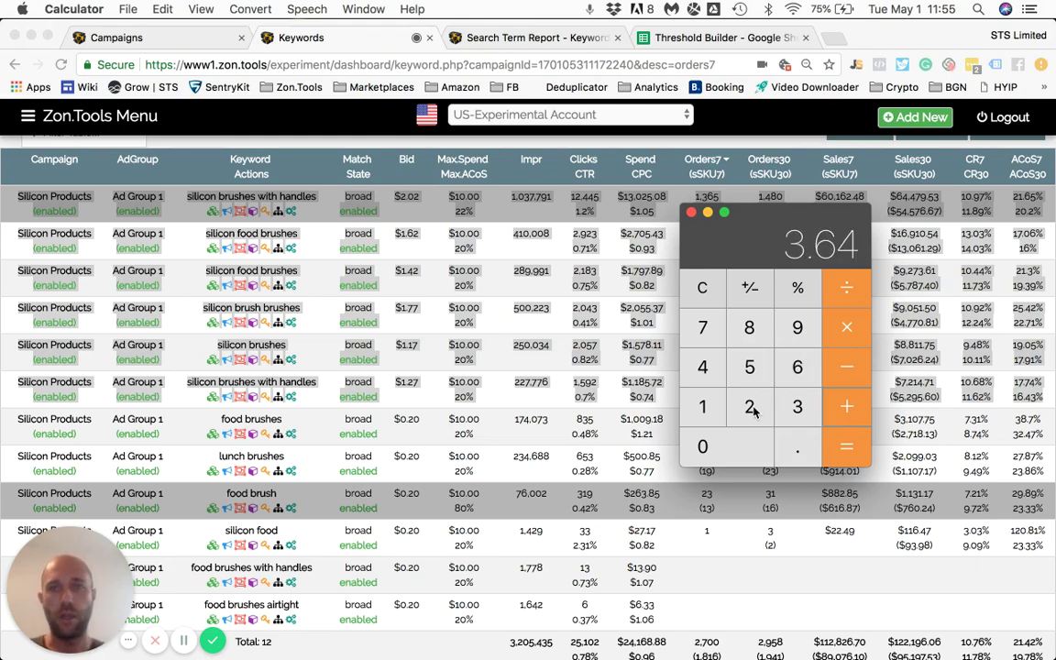
text(1.)
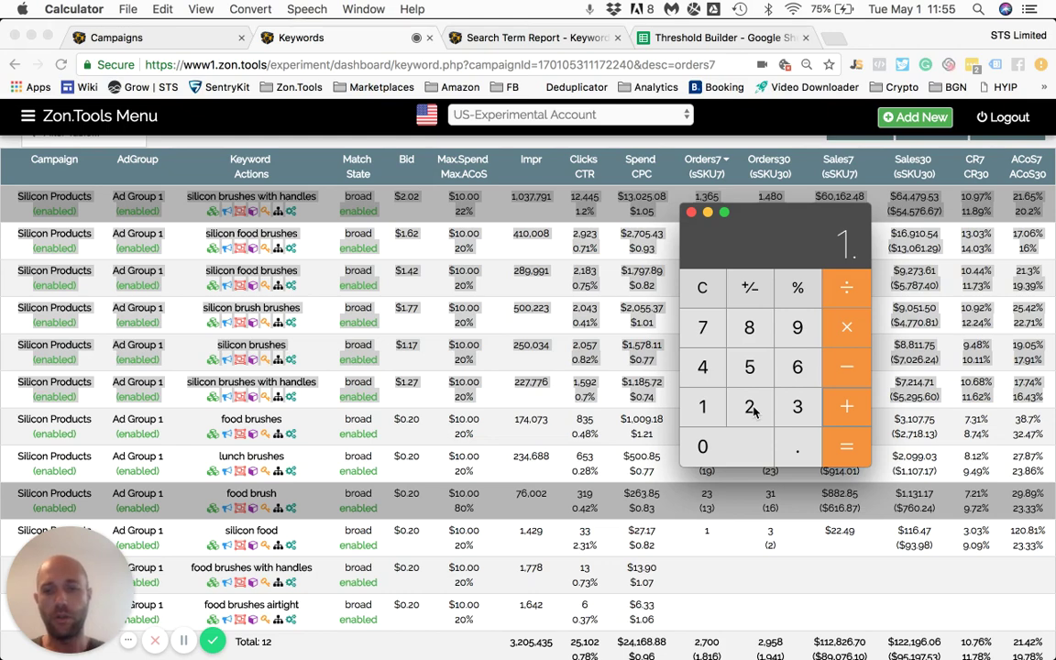
text(42)
key(equal)
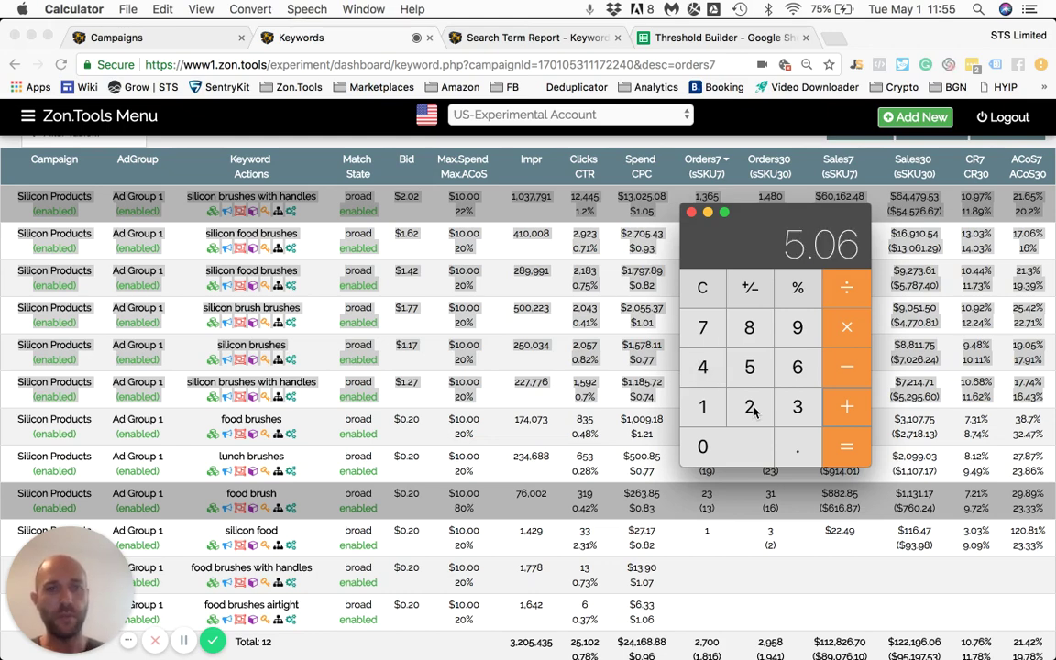
Step: Add 1.77, 1.17 and 1.27 for a 9.27 total, then divide by 6 to get 1.545
text(1.77)
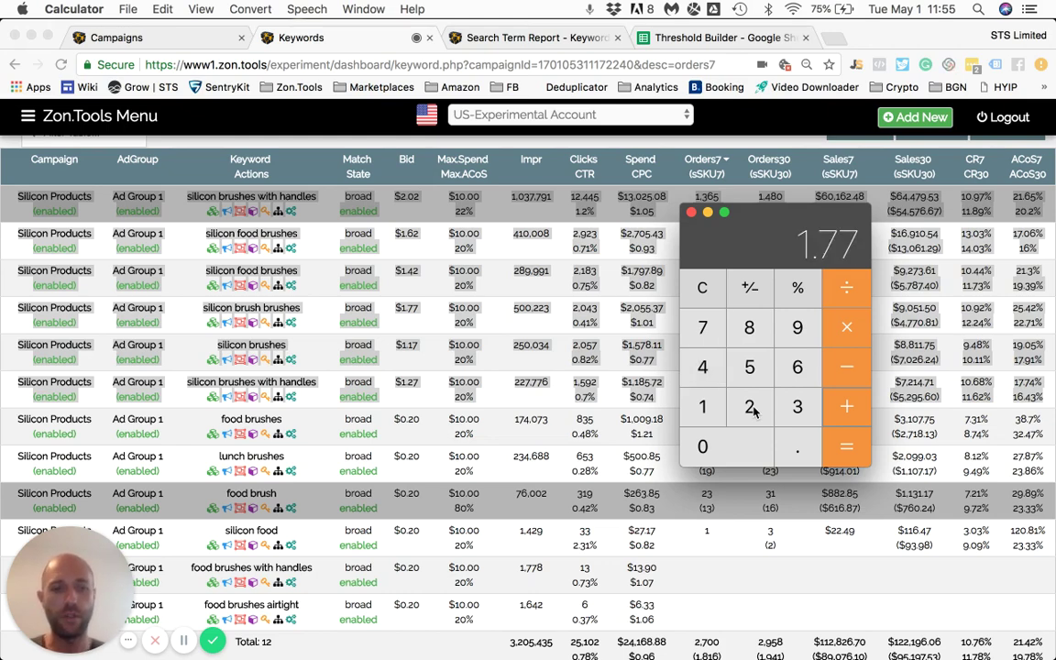
key(plus)
text(1.1)
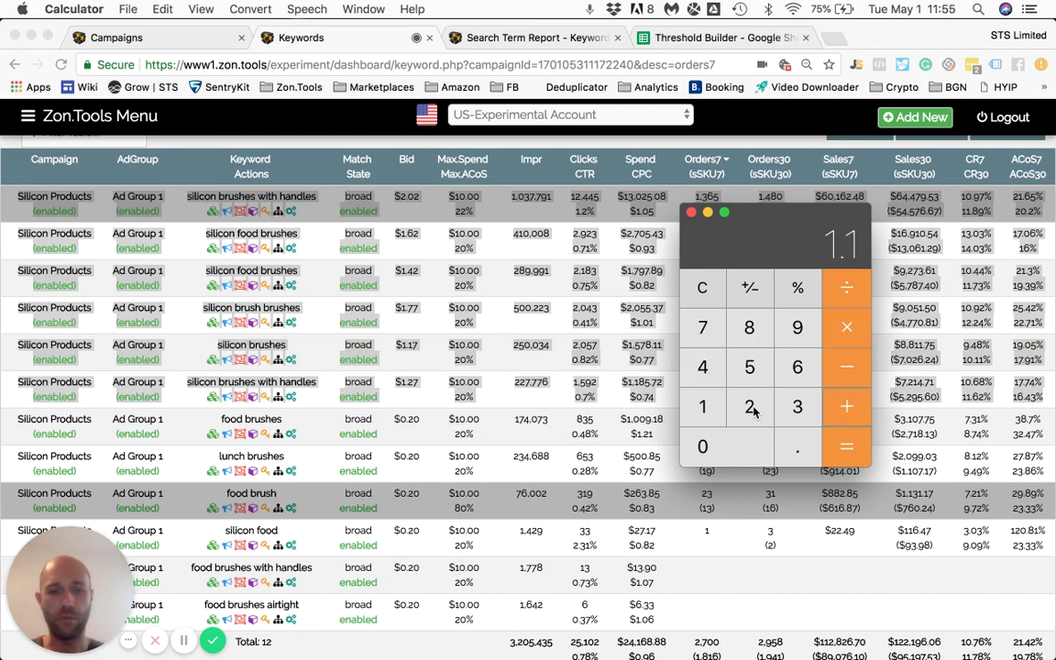
text(7)
key(plus)
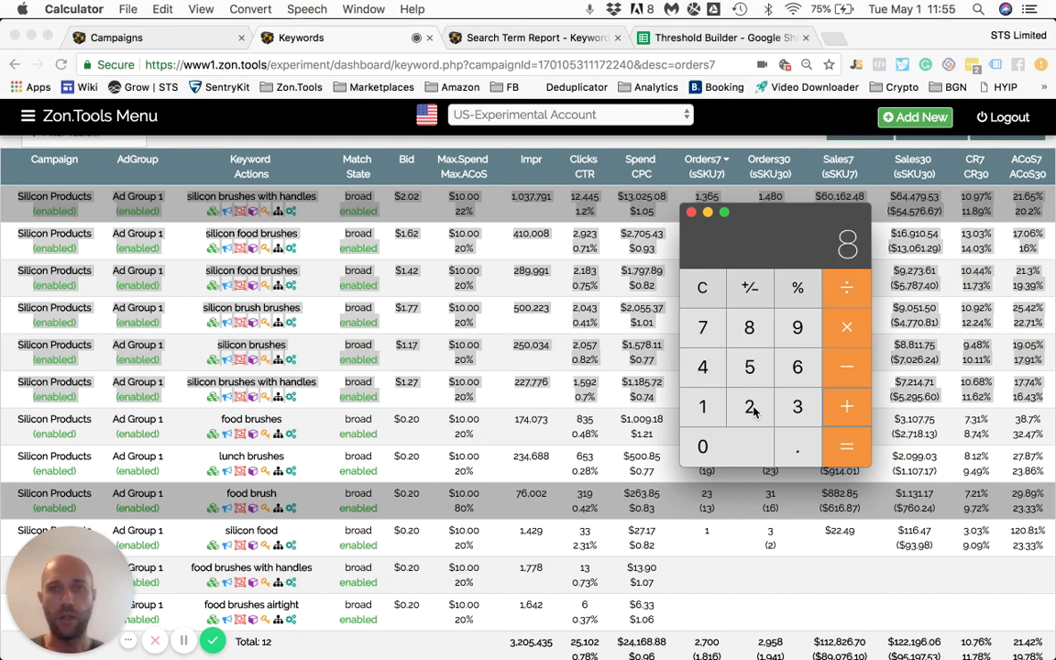
text(1.27)
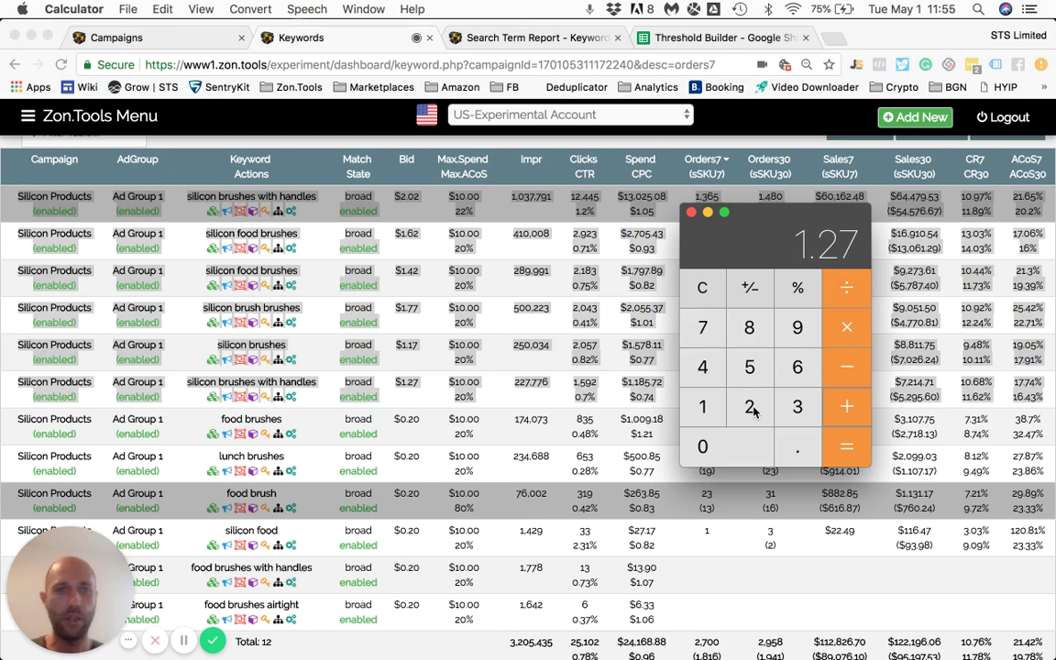
key(plus)
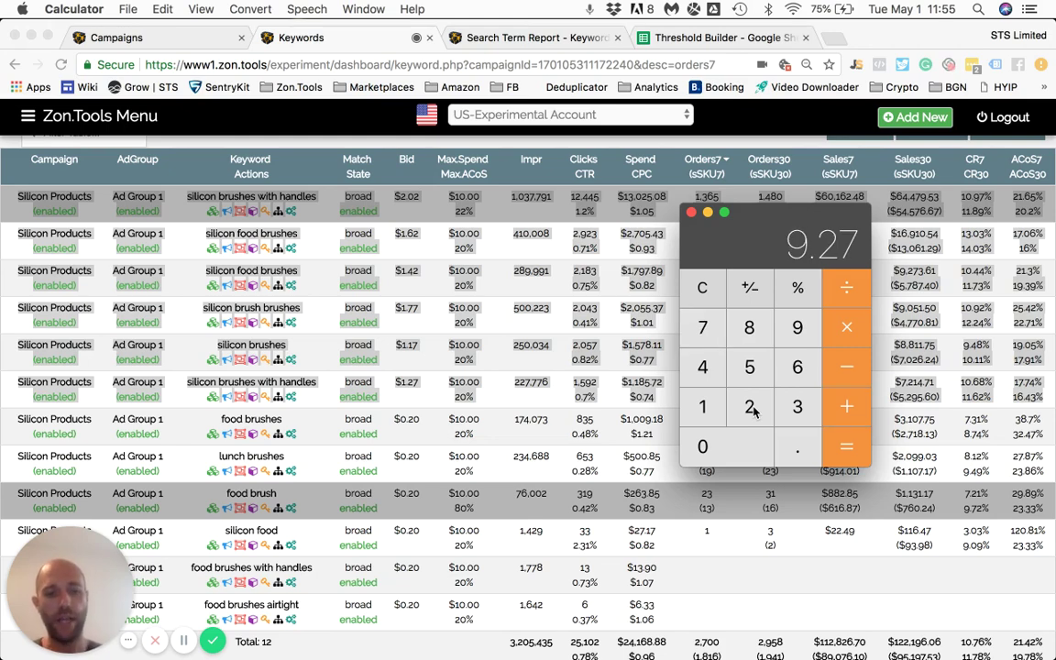
key(slash)
text(6)
key(Return)
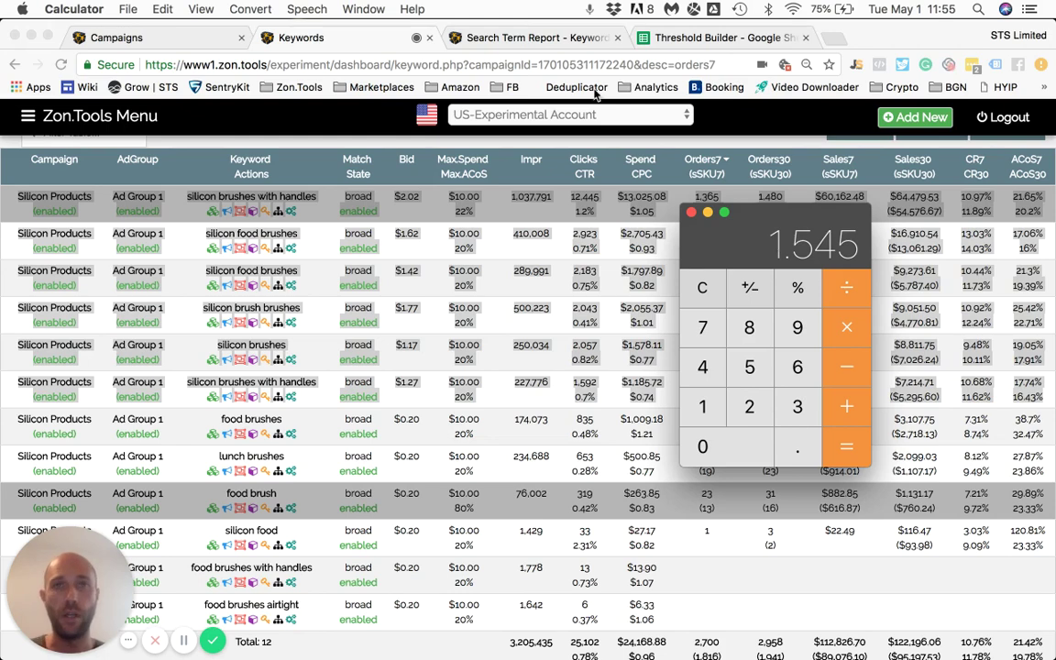
Step: Enter 1.54 in Average Bid cell C6, dropping Max. Bid to 3.47 and Bid Increment to 0.44
click(683, 38)
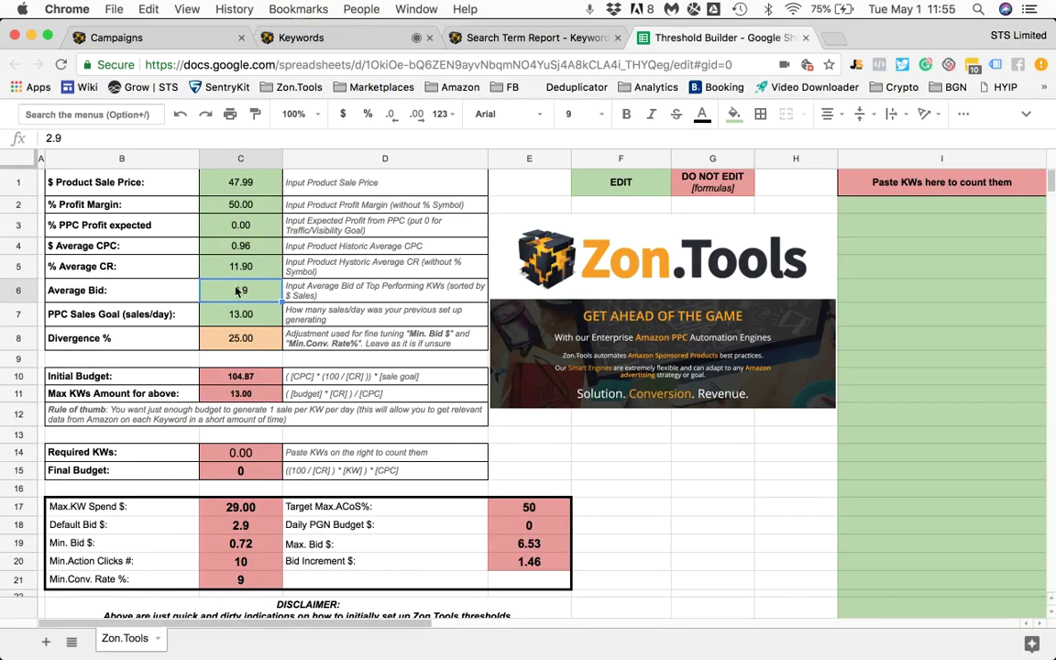
text(1.)
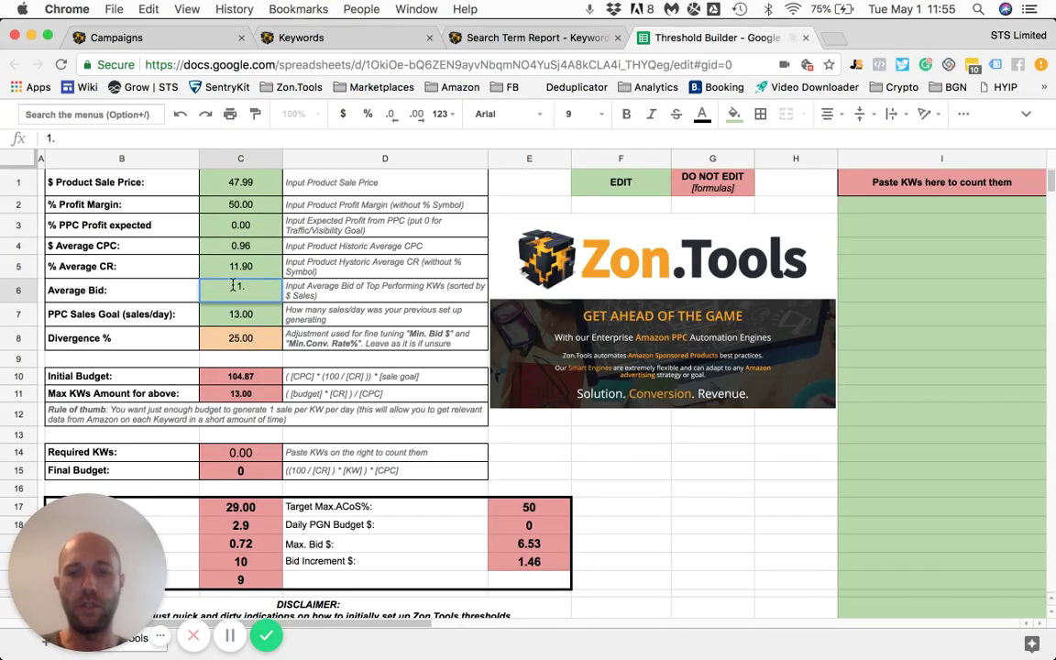
key(super+Tab)
key(super+Tab)
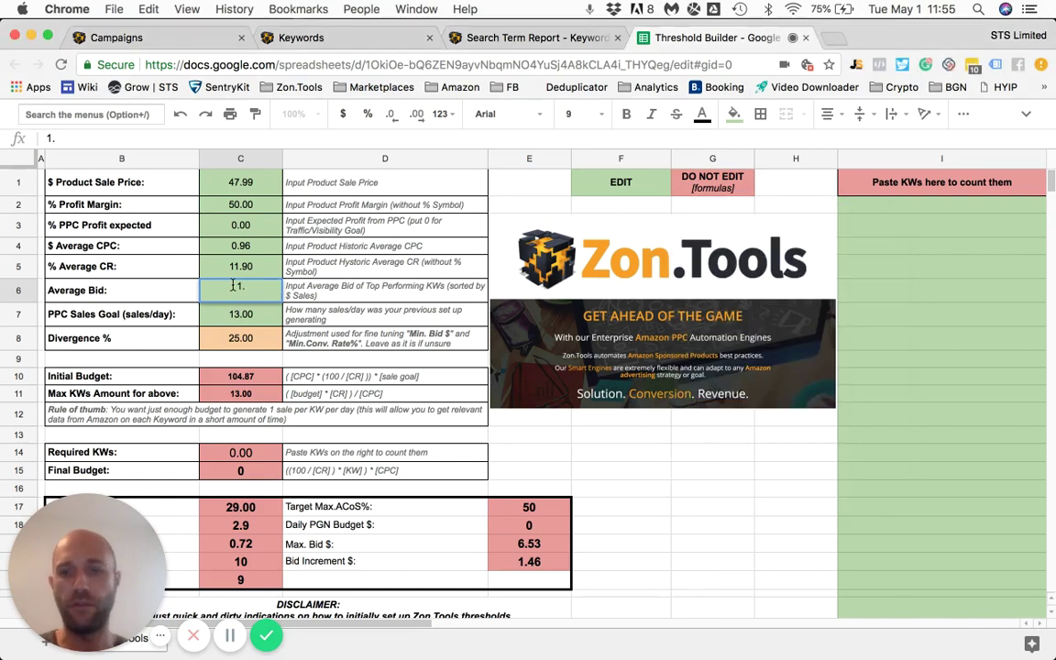
text(54)
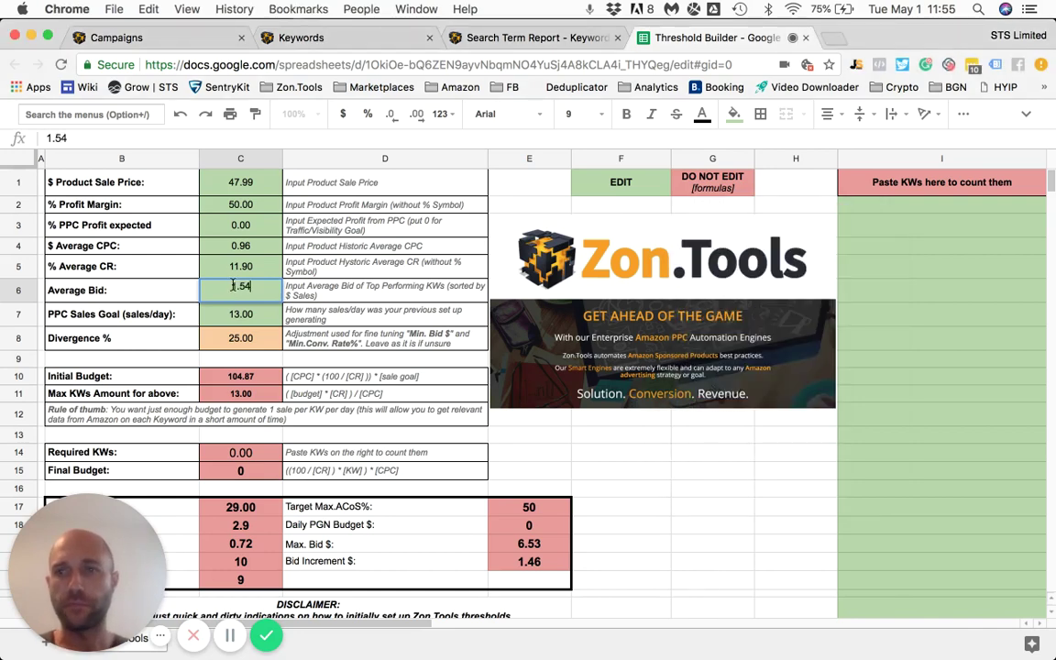
key(Return)
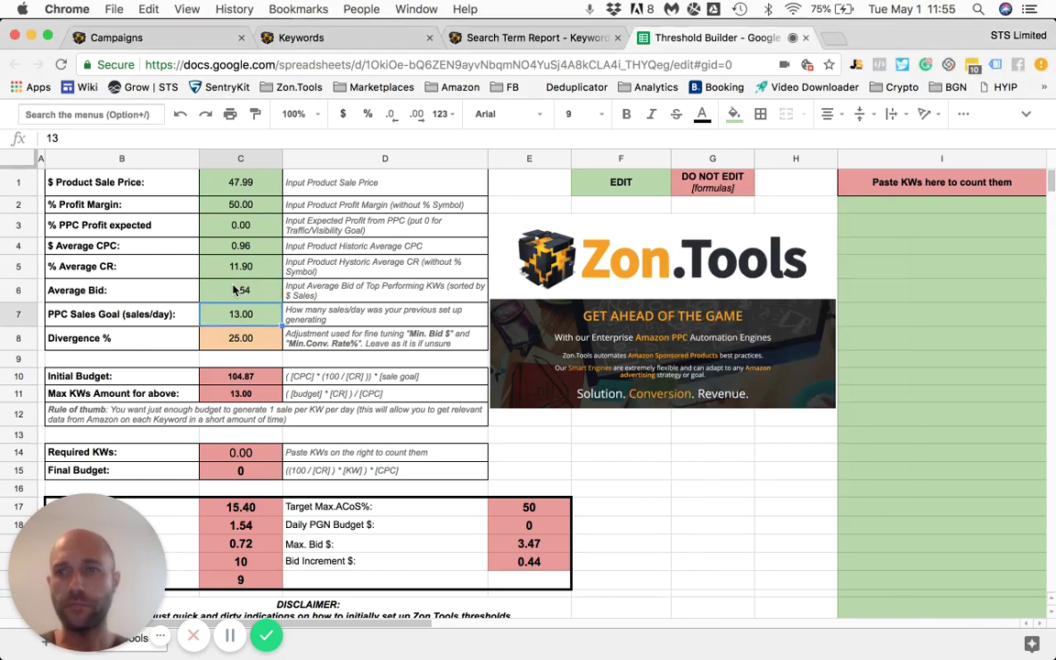
Step: Show the campaigns list and highlight the Silicon Products row with its $1,132,474.90 7-day sales
click(116, 41)
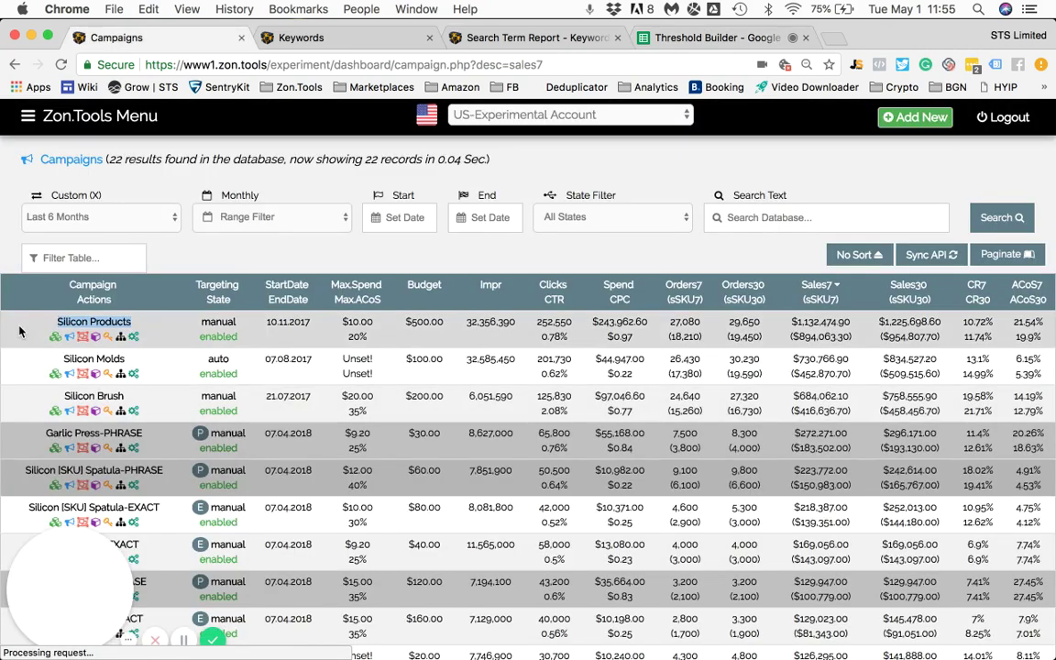
drag(43, 291, 1044, 337)
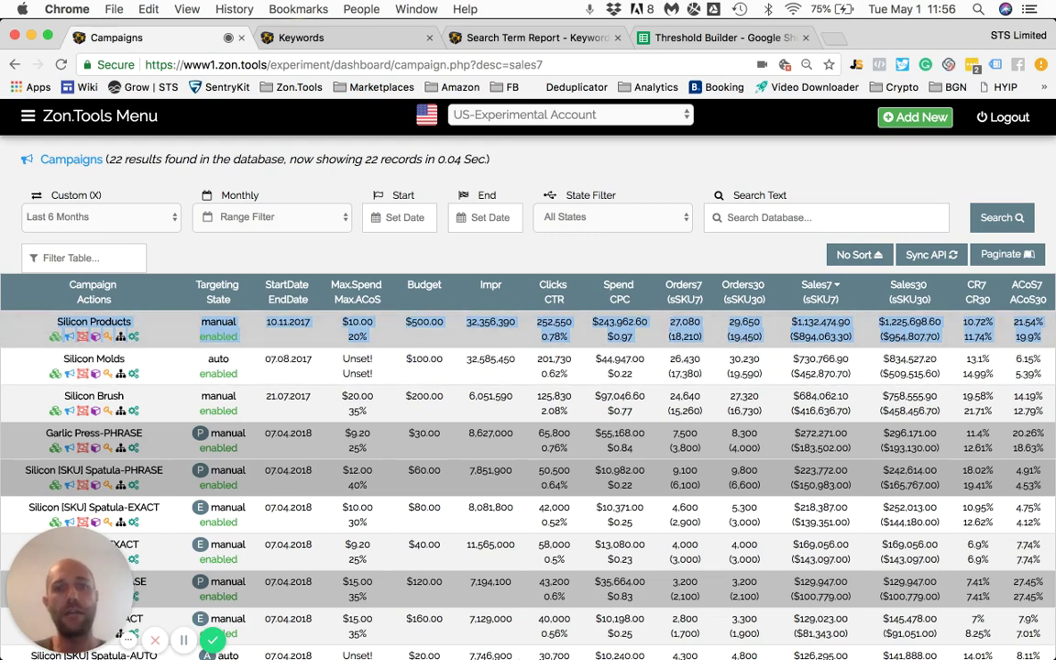
mouse_move(541, 641)
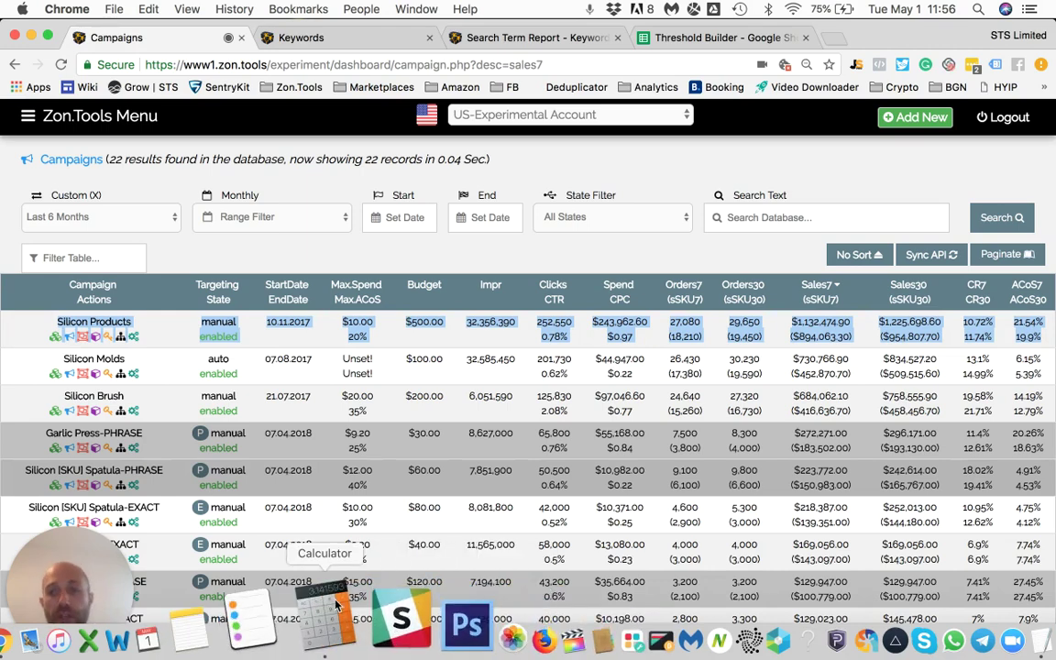
Step: In Calculator, divide 27000 by 6 to get 4500, then by 30 to get 150 sales per day
click(337, 605)
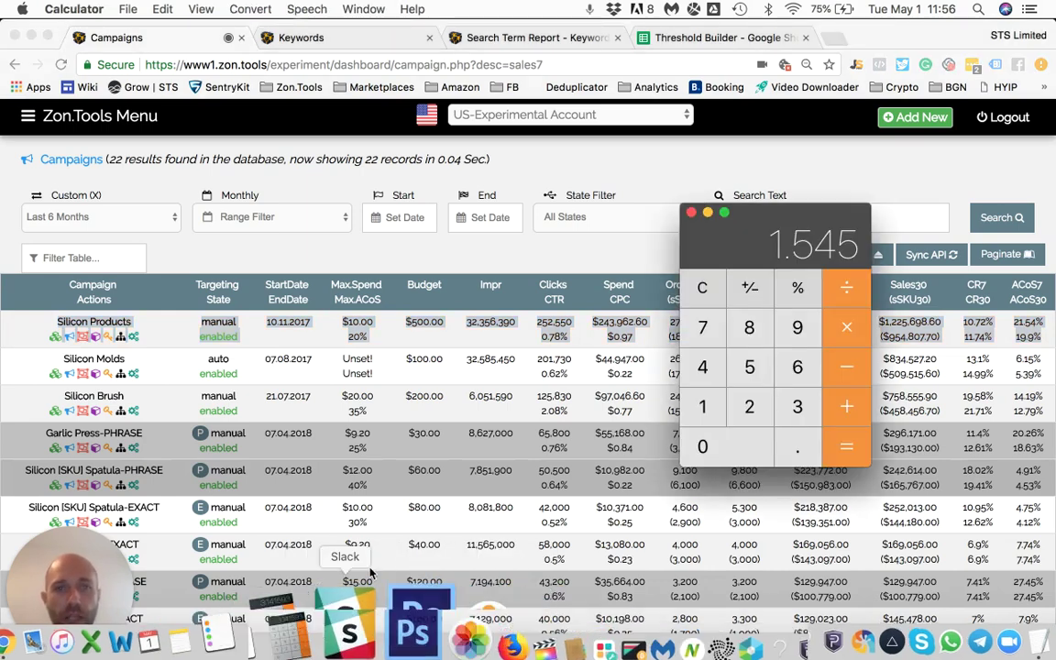
drag(766, 224, 822, 216)
text(2)
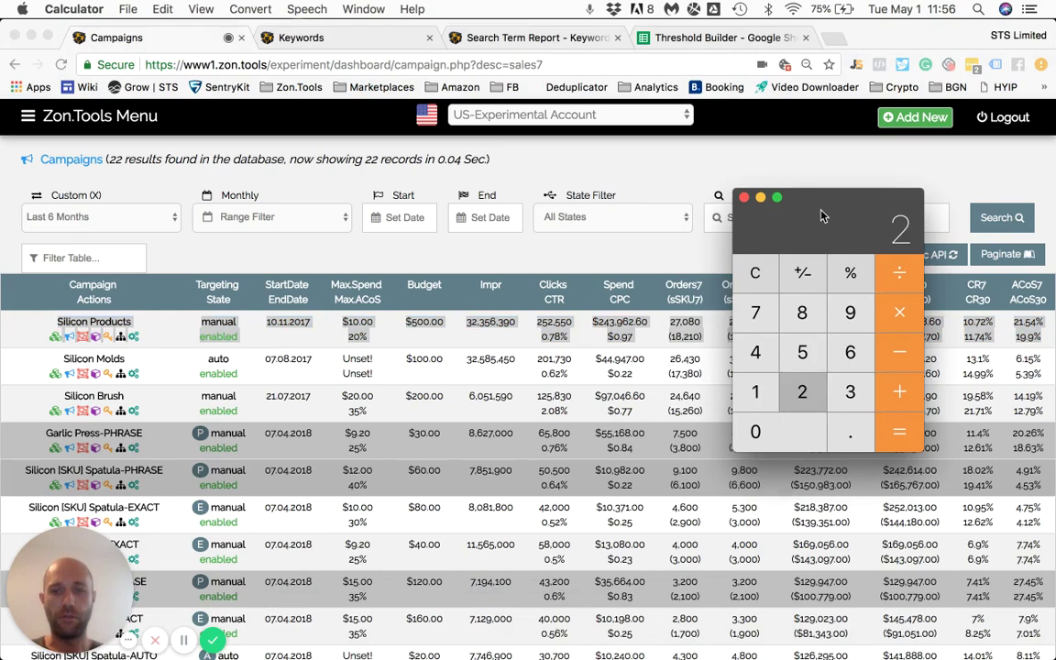
text(7000)
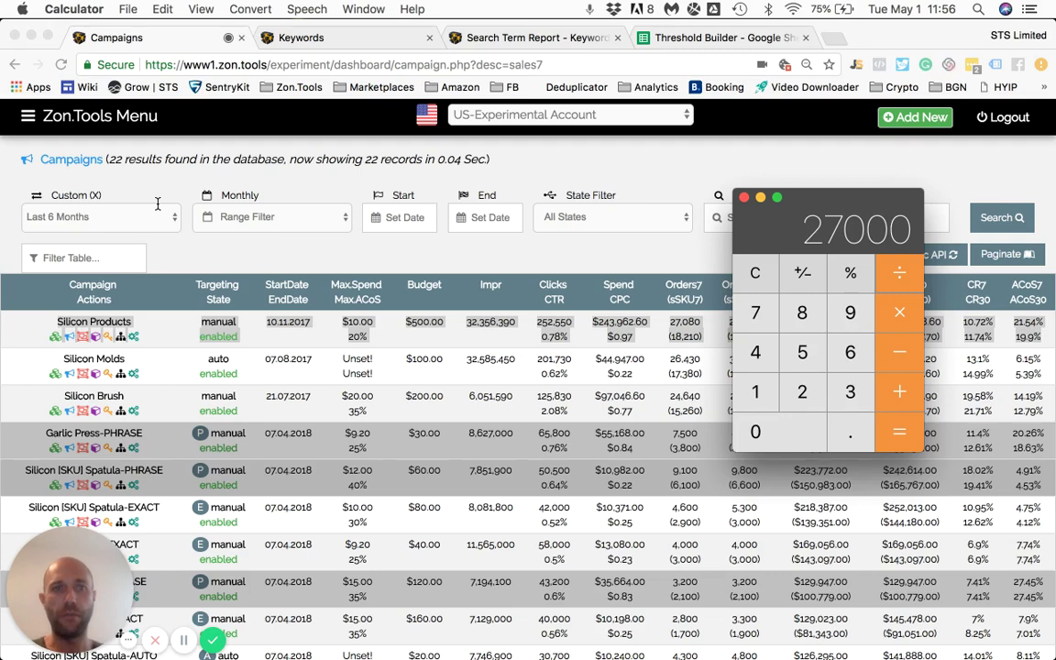
text(/6)
key(Return)
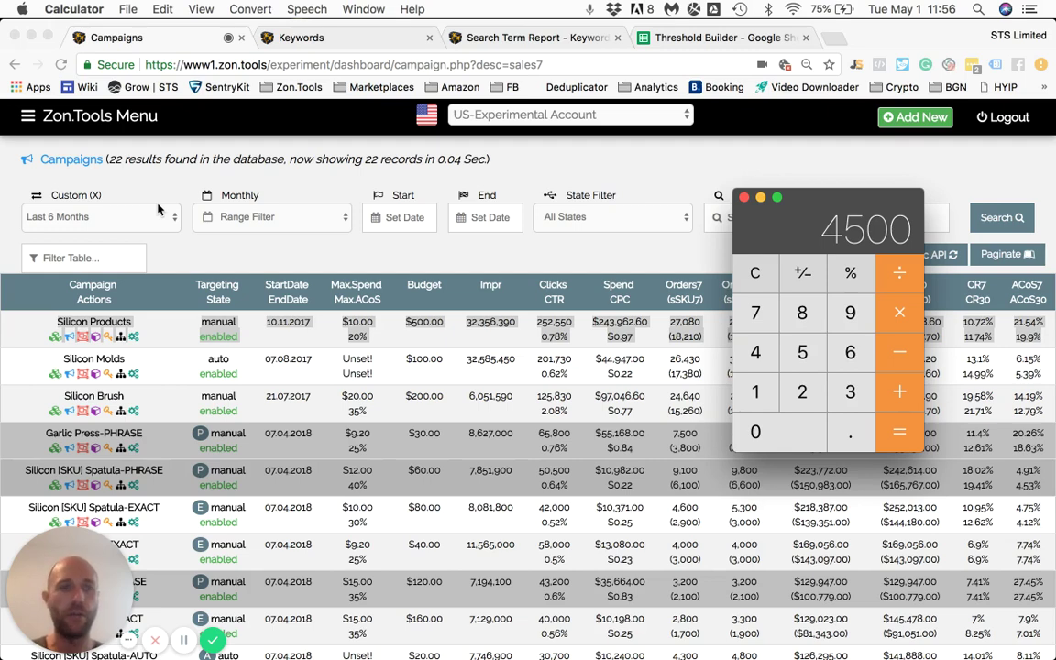
text(/30)
key(Return)
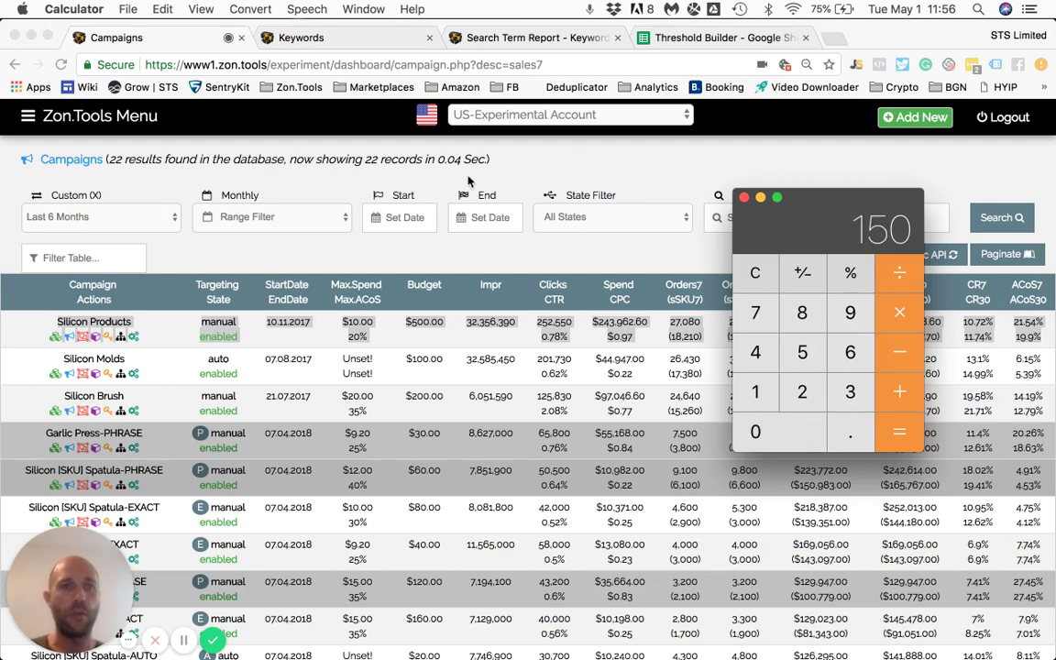
Step: Enter 150 as the Threshold Builder PPC Sales Goal, raising Initial Budget to 1,210.08
click(703, 35)
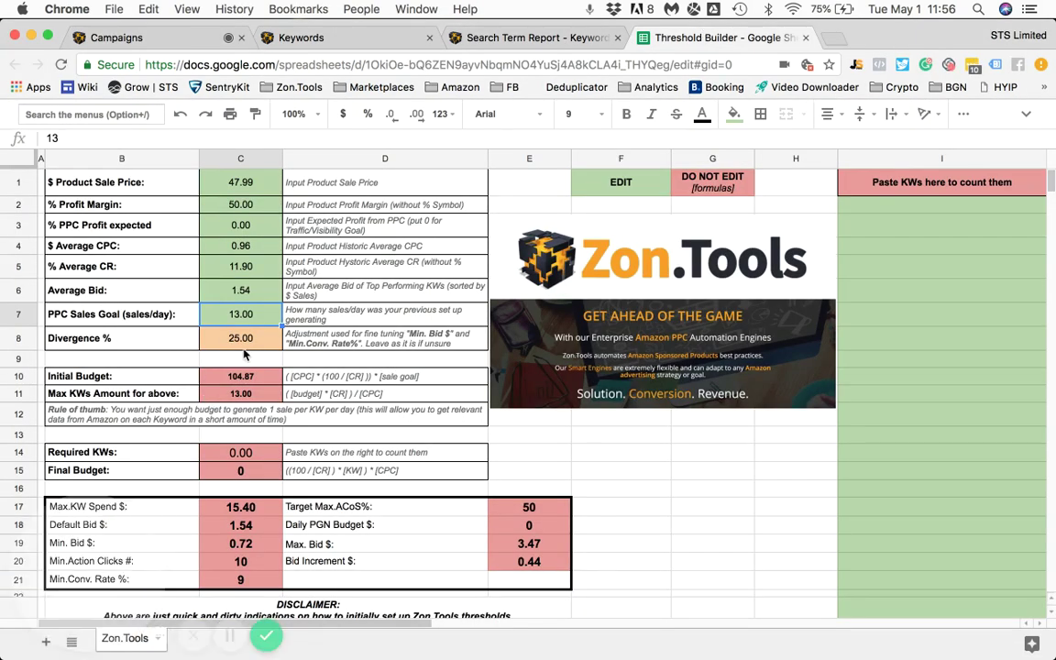
text(150)
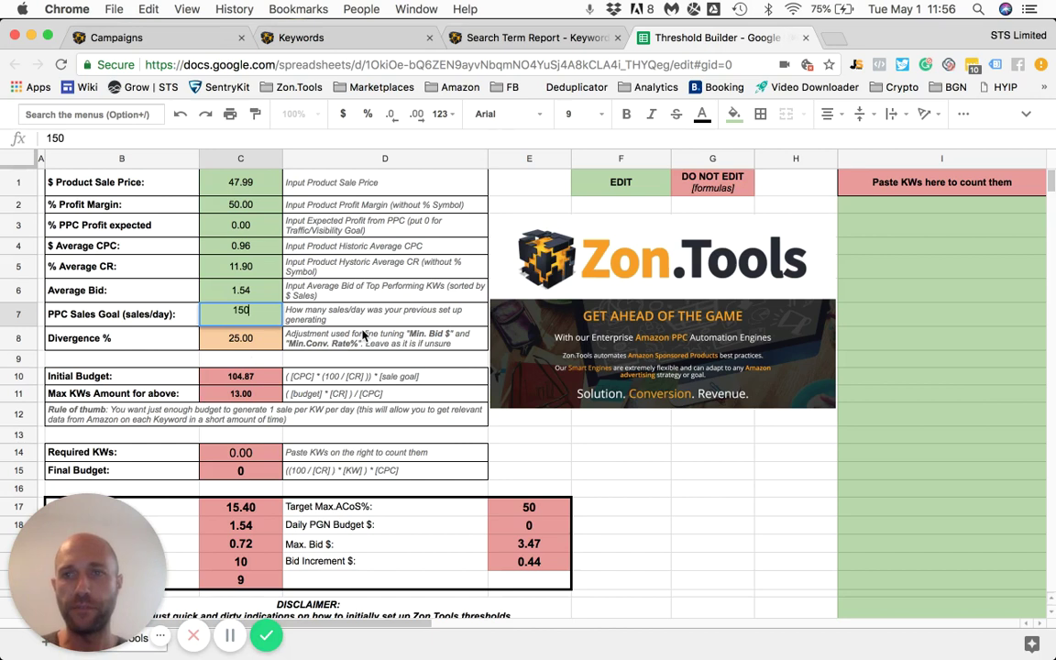
key(Return)
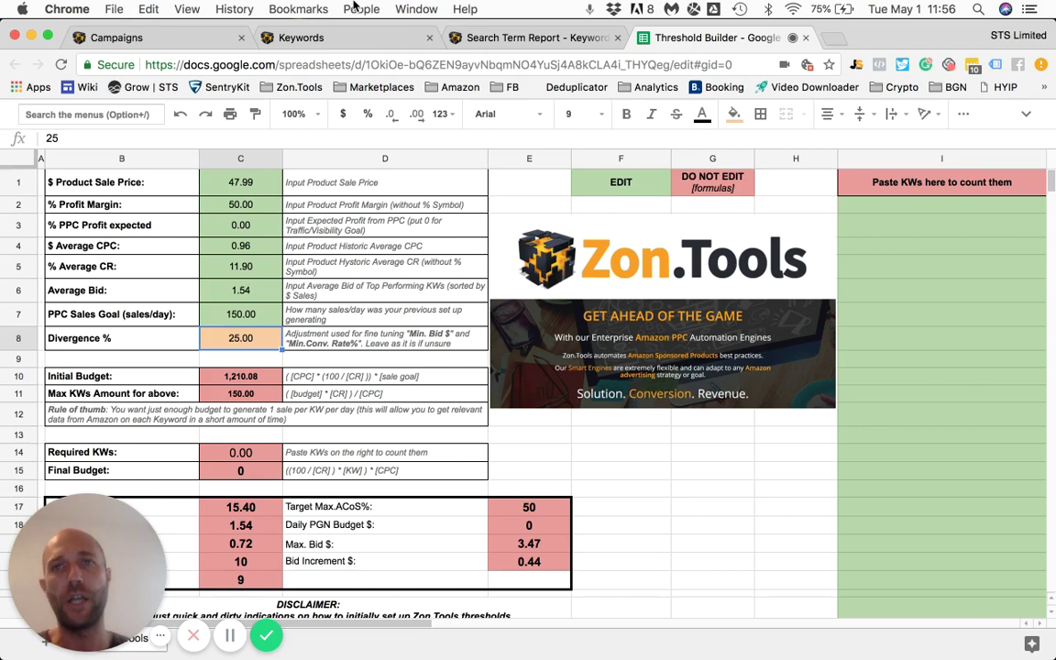
click(156, 40)
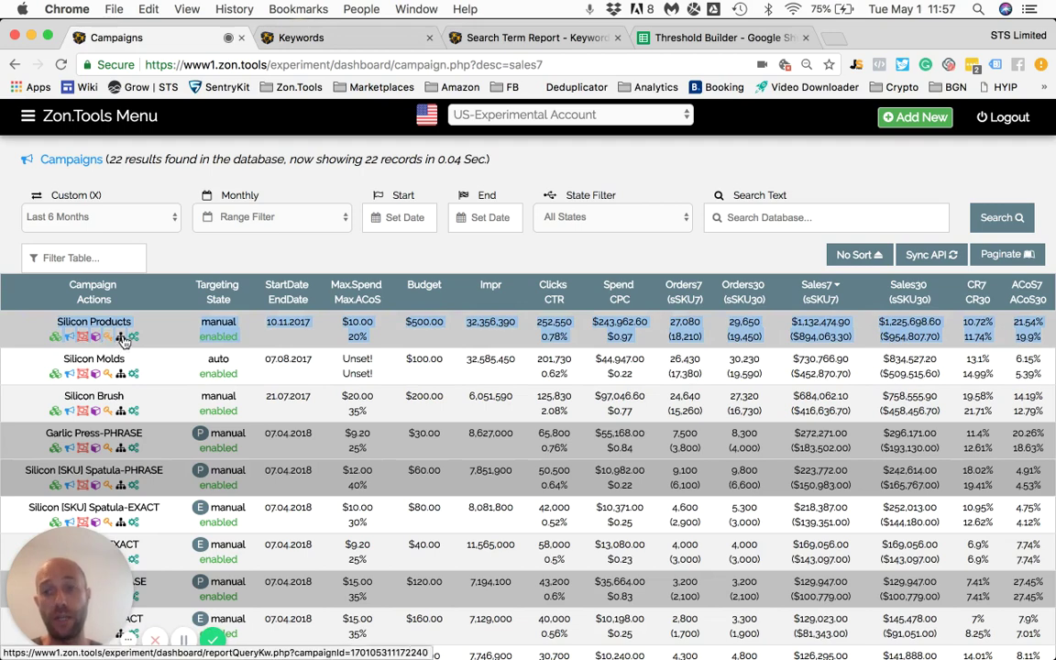
click(483, 38)
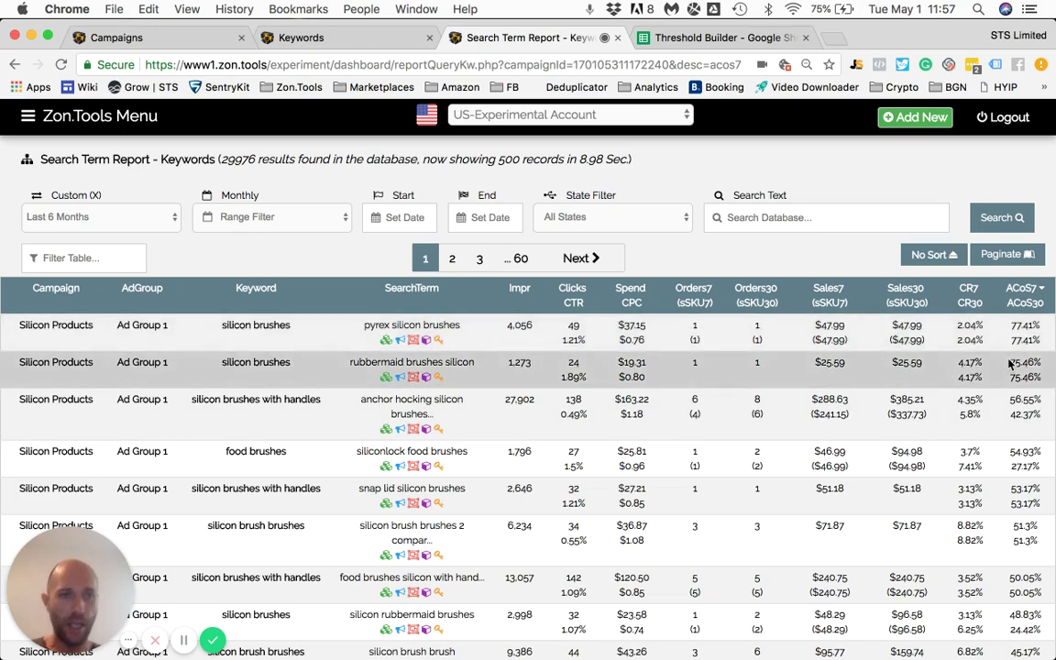
scroll(1011, 365, down, 2)
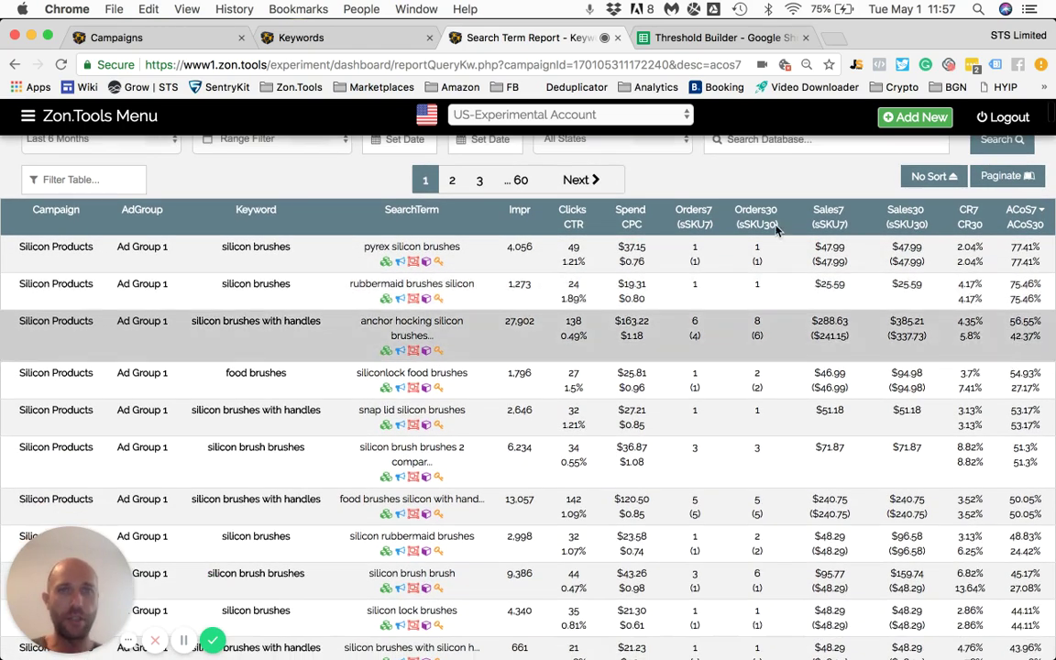
click(696, 38)
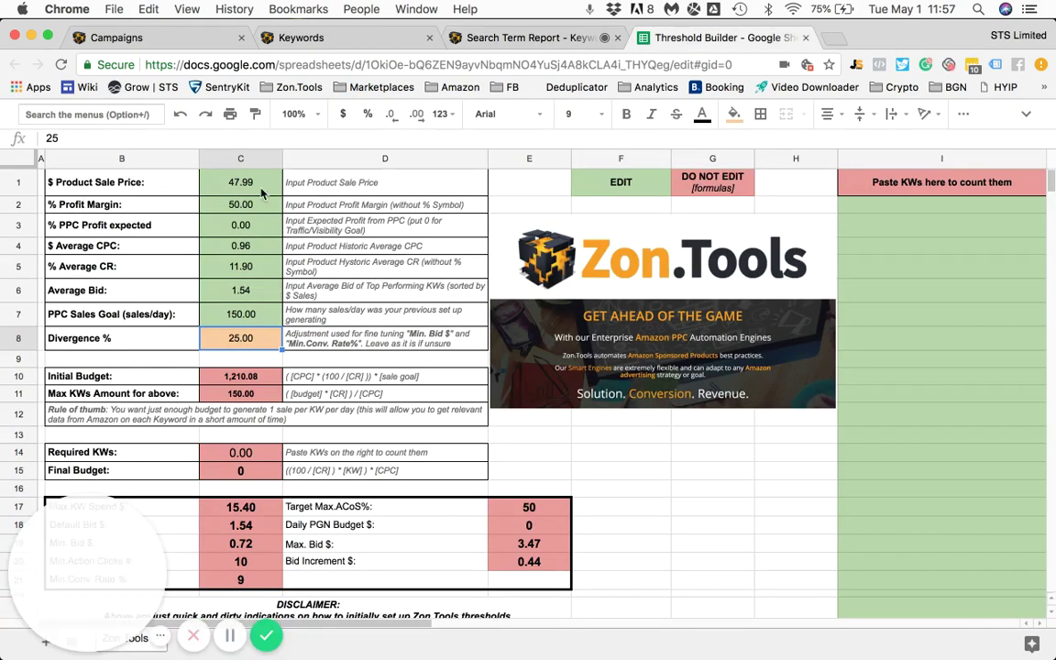
click(530, 513)
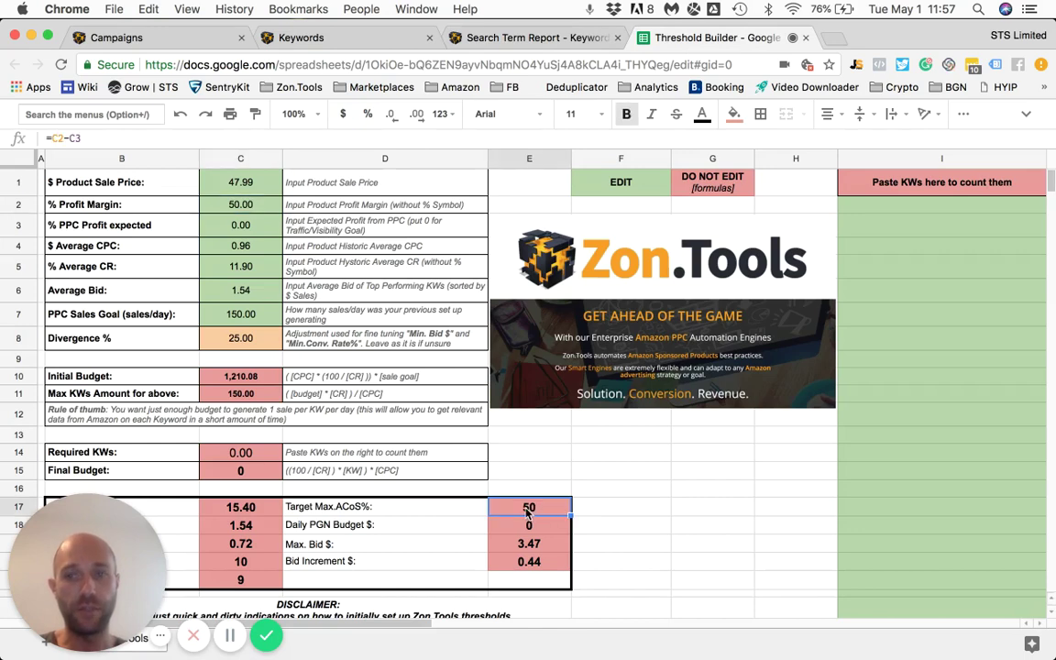
click(116, 38)
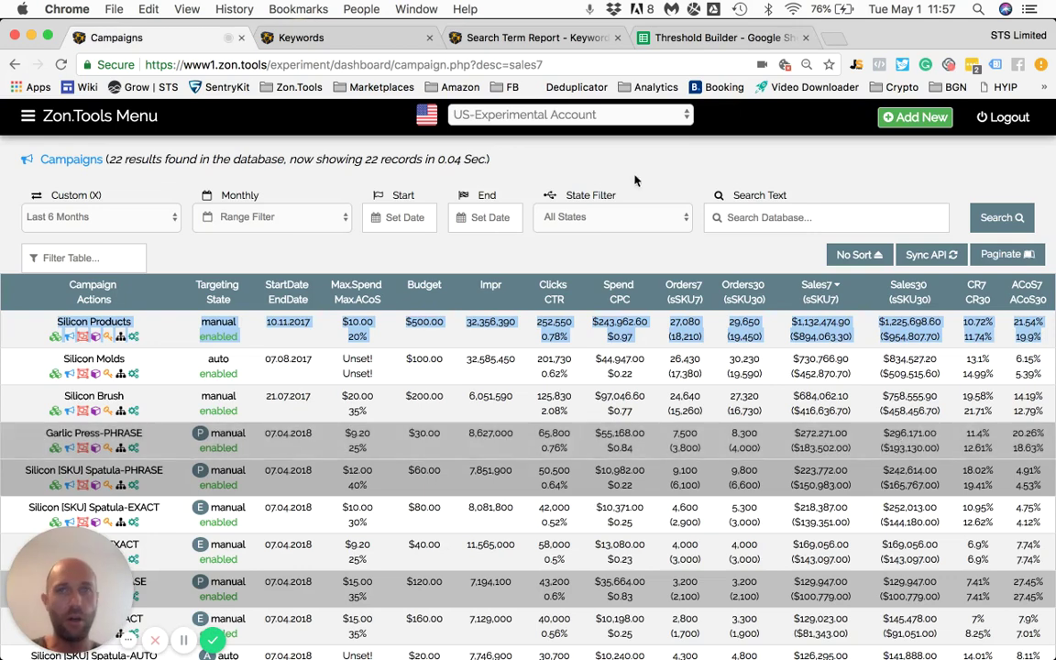
Step: Scroll through the Silicon Products search term report, selecting and then clearing some keyword rows
click(513, 37)
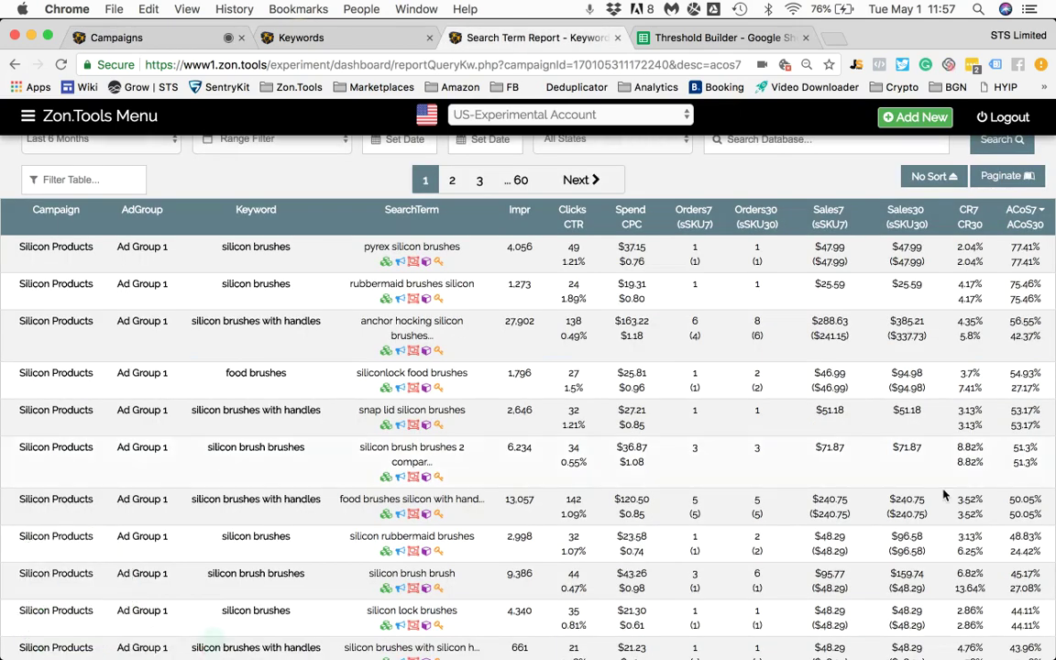
scroll(944, 495, down, 2)
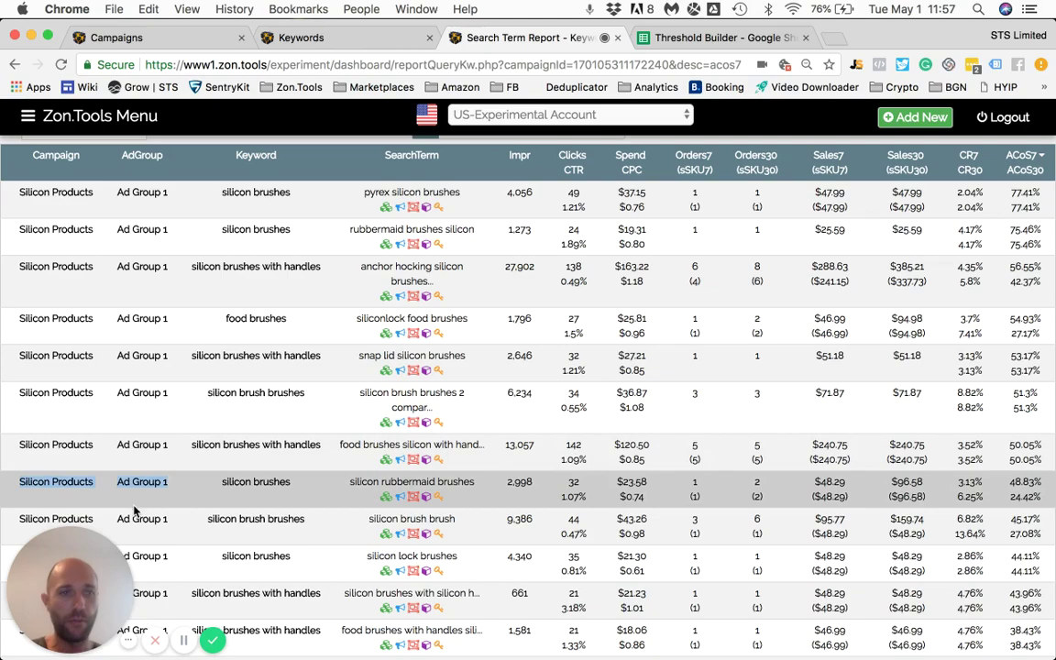
mouse_move(134, 511)
mouse_down()
mouse_move(137, 655)
mouse_move(330, 631)
mouse_move(362, 656)
mouse_move(414, 574)
mouse_move(433, 654)
mouse_move(431, 639)
mouse_up()
scroll(502, 429, up, 10)
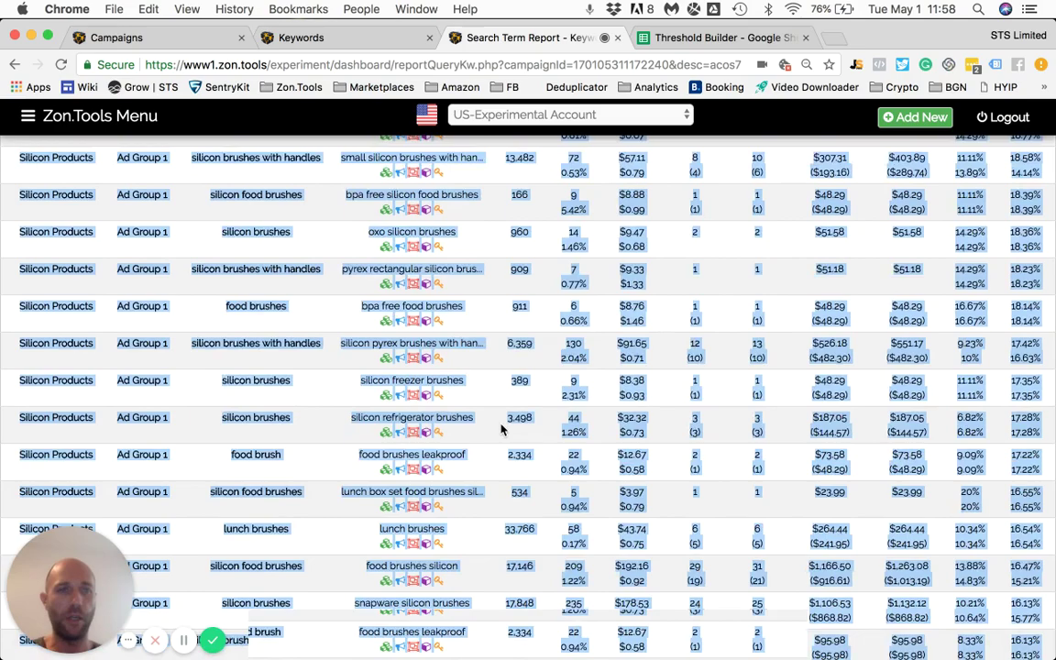
scroll(501, 429, up, 15)
scroll(501, 429, down, 3)
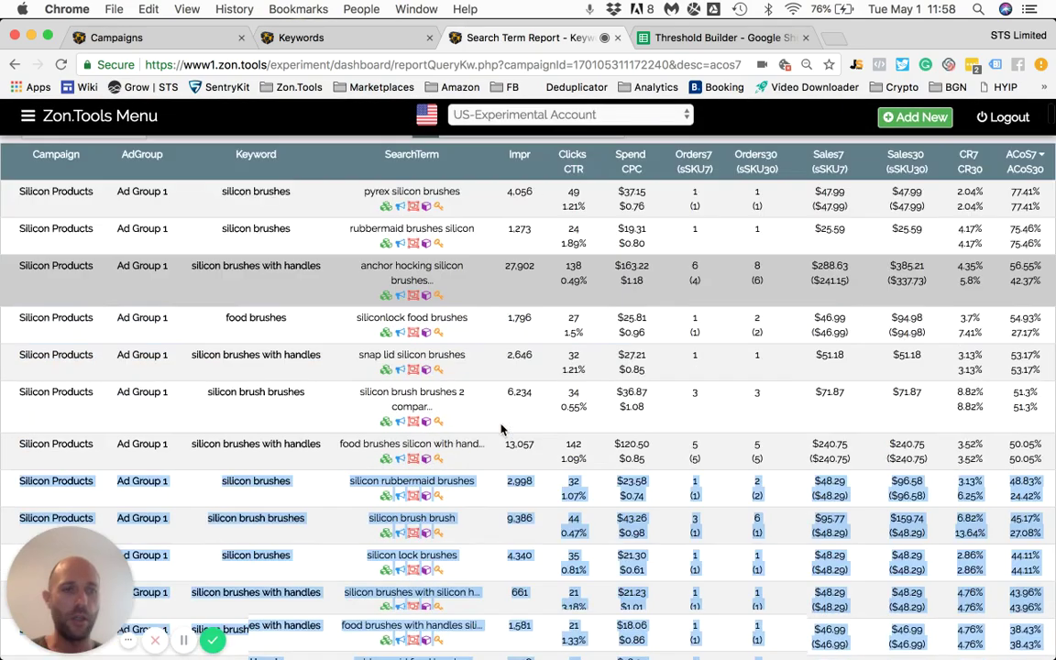
scroll(501, 429, down, 2)
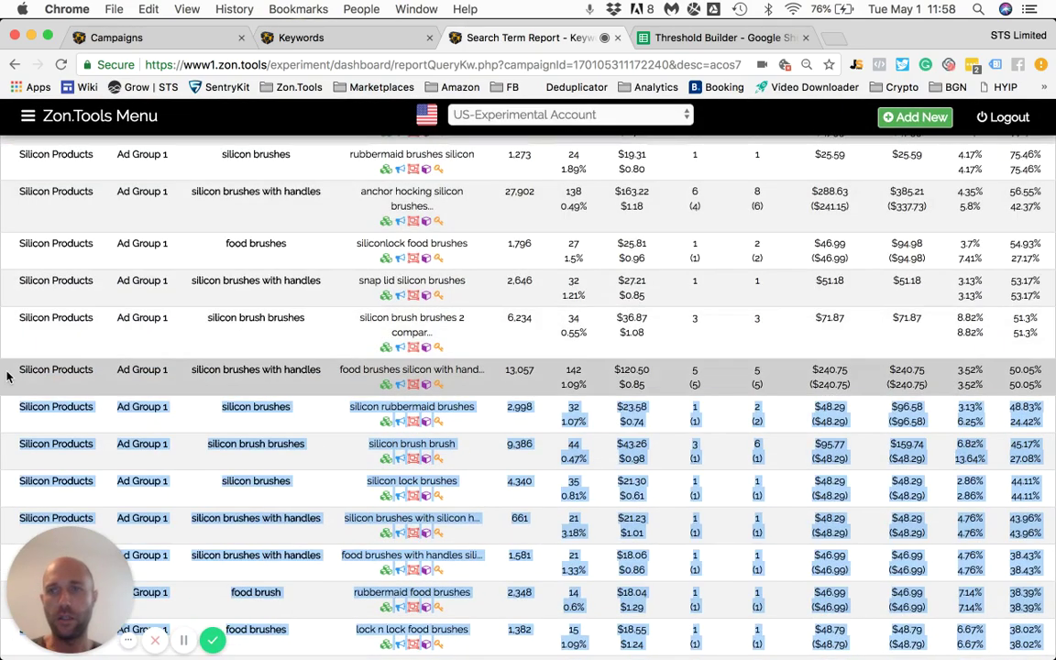
click(7, 376)
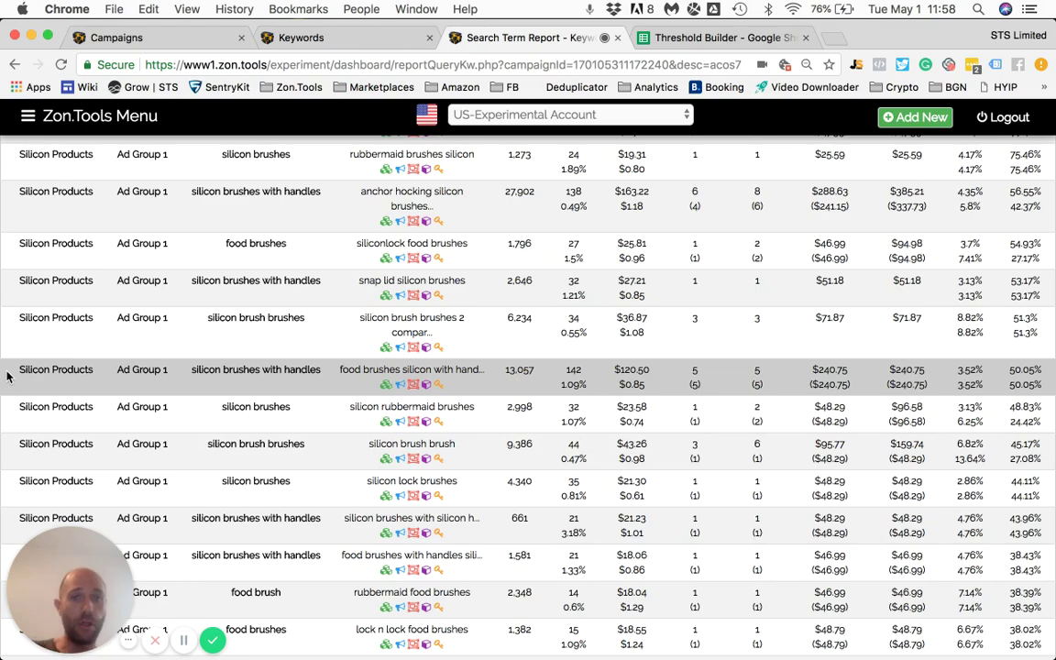
scroll(7, 375, up, 2)
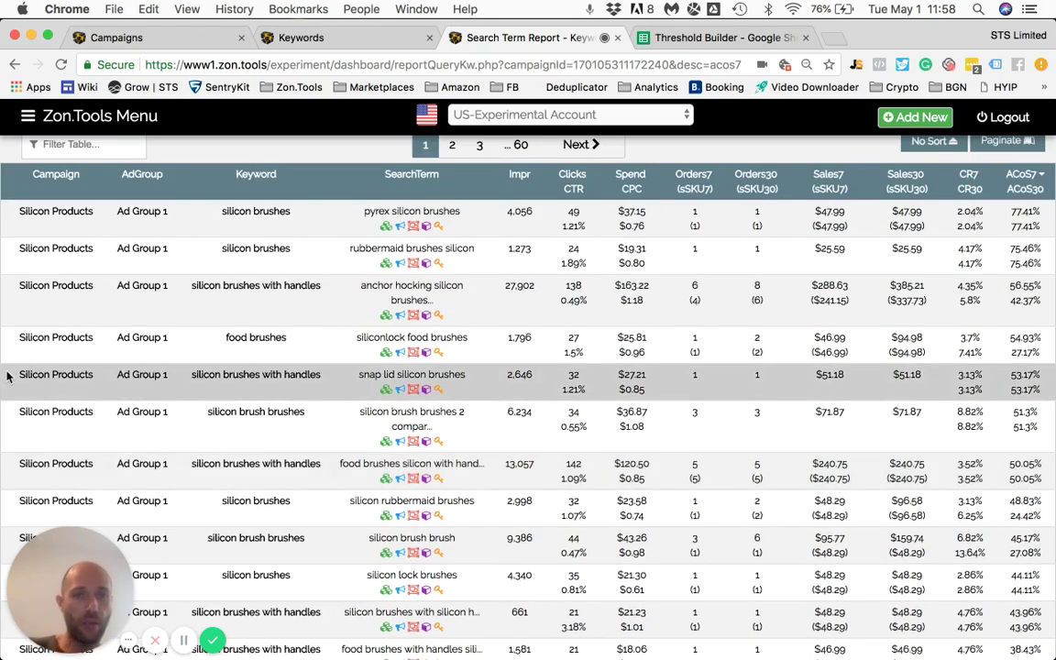
scroll(8, 375, down, 10)
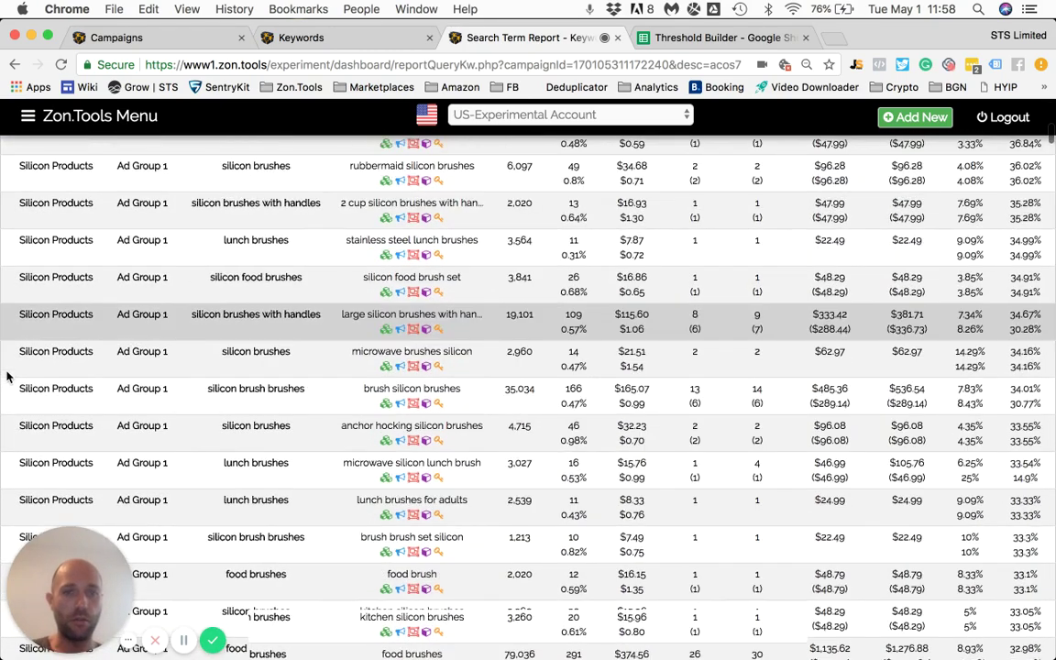
scroll(8, 375, up, 10)
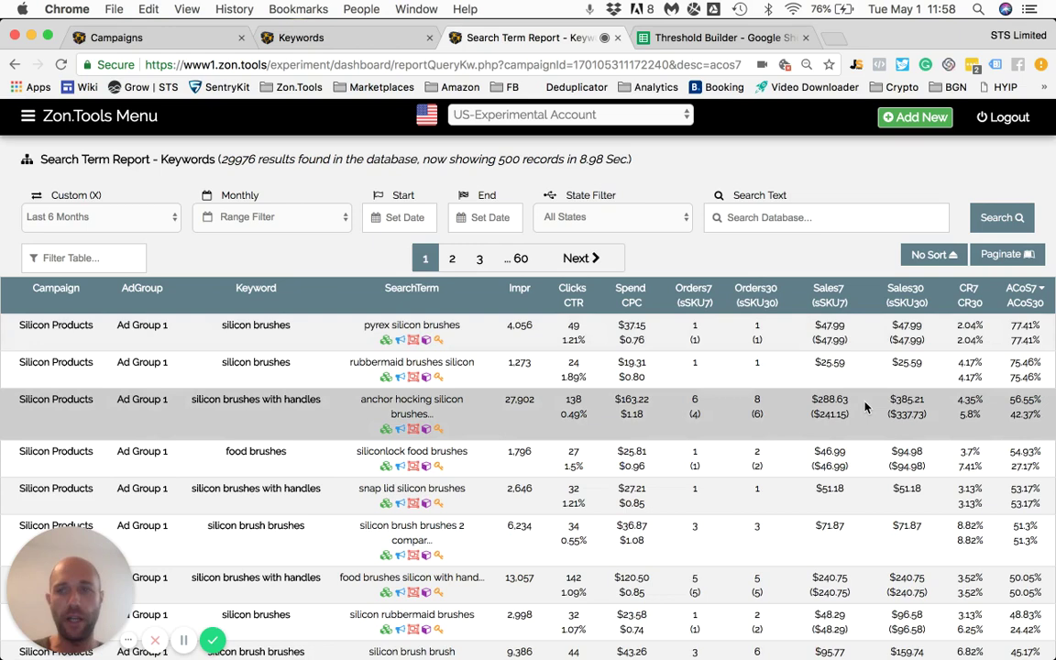
Step: Sort search terms by Sales7 descending, putting pyrex silicon brushes with handles ($17,609.78) on top
click(835, 293)
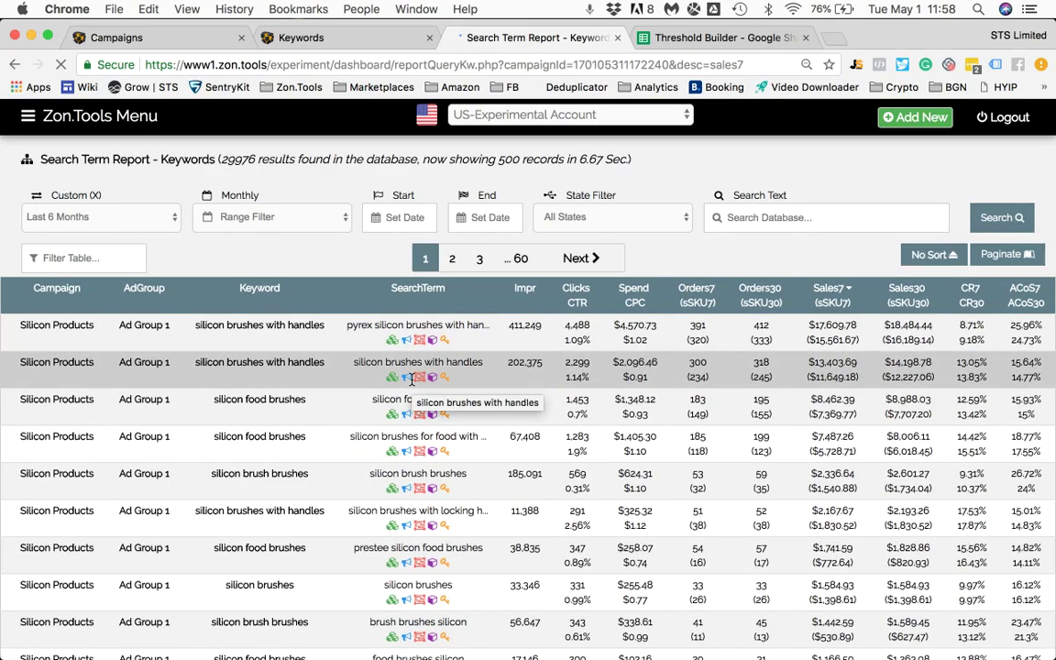
scroll(644, 408, down, 3)
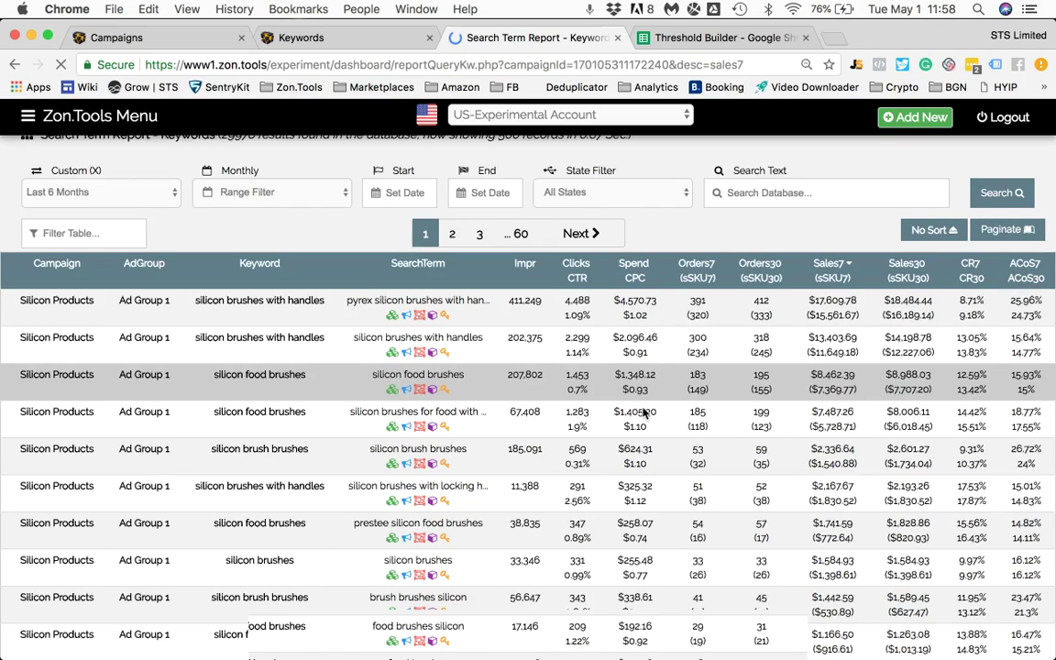
scroll(644, 408, down, 14)
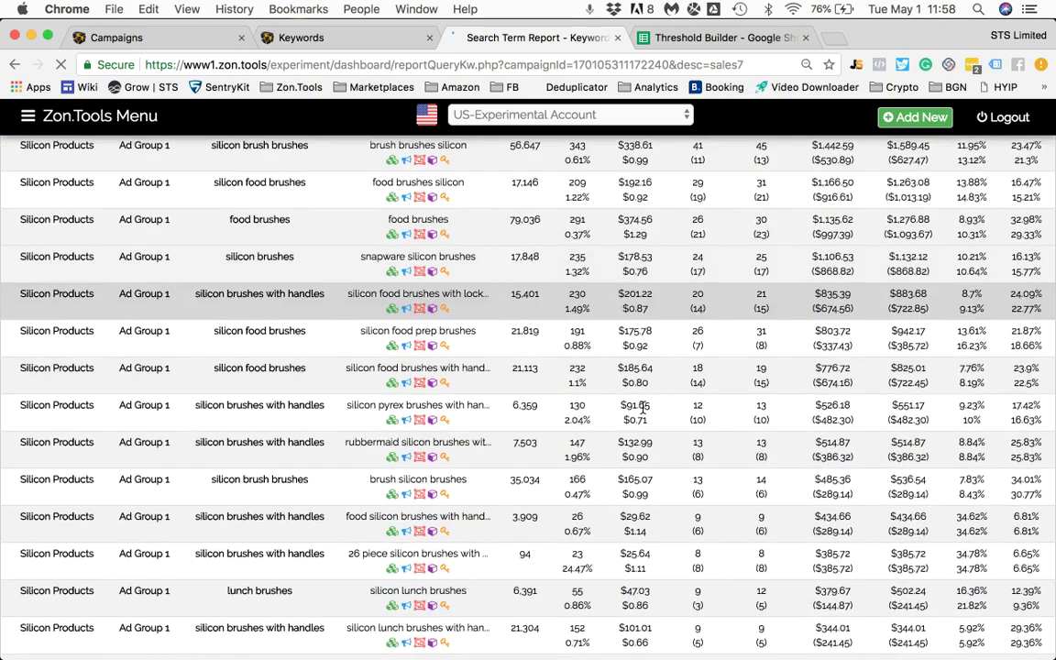
scroll(644, 408, down, 8)
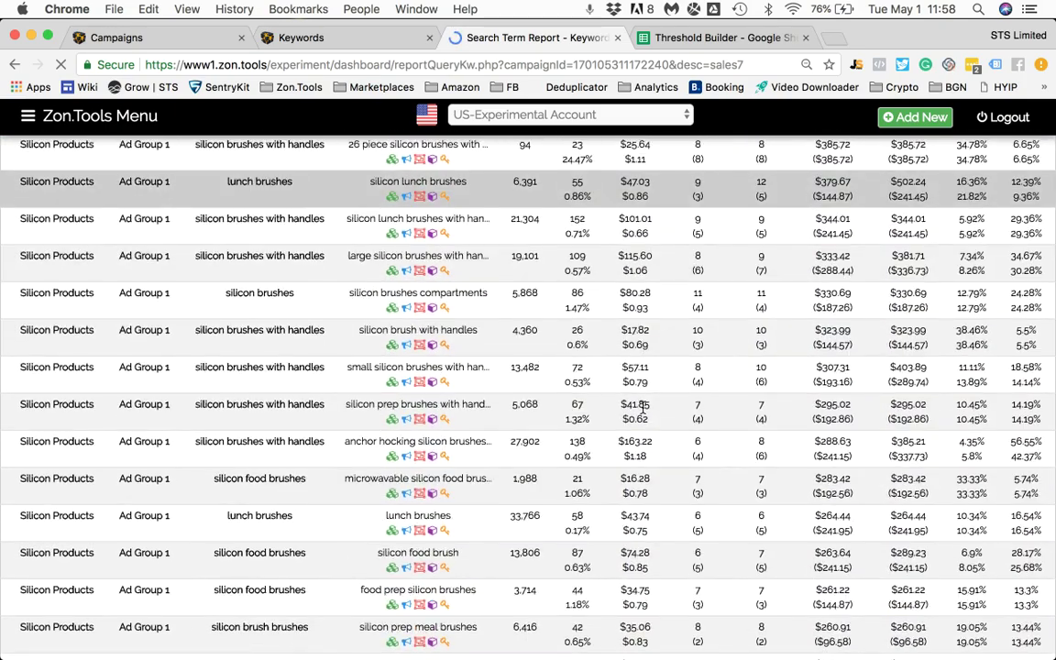
scroll(644, 408, up, 9)
scroll(644, 408, up, 11)
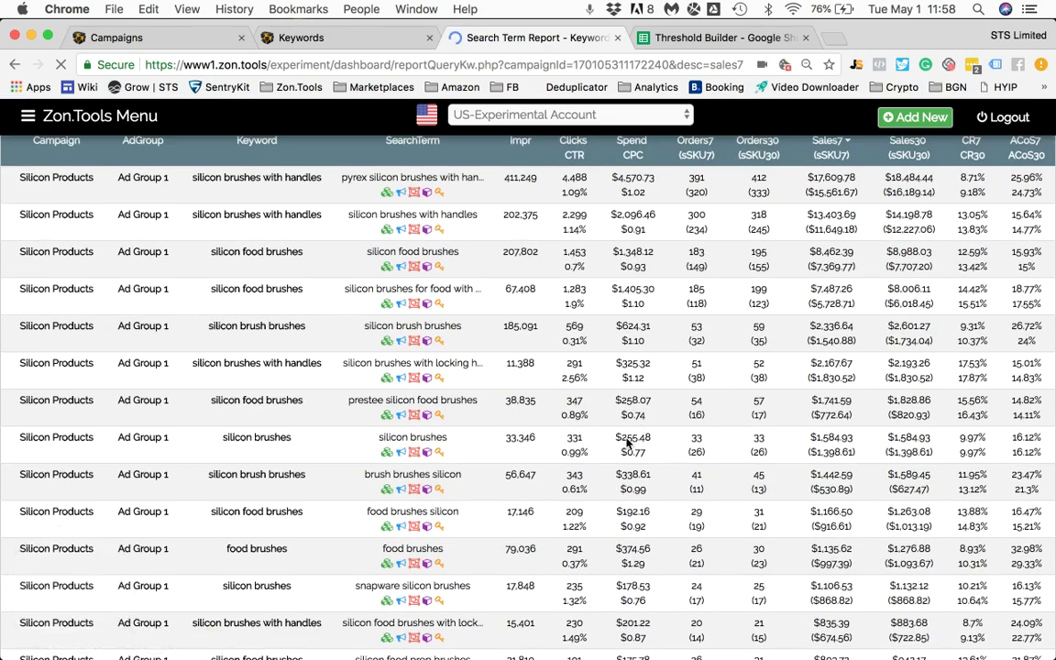
scroll(627, 443, up, 3)
scroll(627, 443, down, 1)
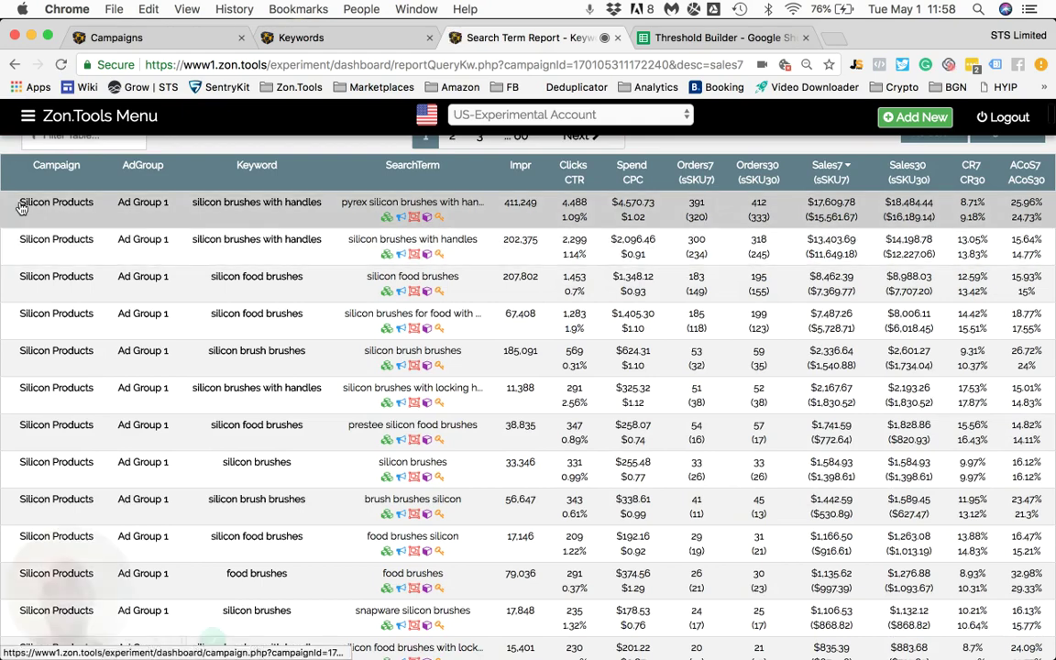
Step: Select the top eleven search term rows by 7-day sales for copying
mouse_move(20, 207)
mouse_down()
mouse_move(137, 235)
mouse_move(373, 327)
mouse_move(533, 429)
mouse_move(813, 491)
mouse_move(1037, 573)
mouse_move(1046, 587)
mouse_up()
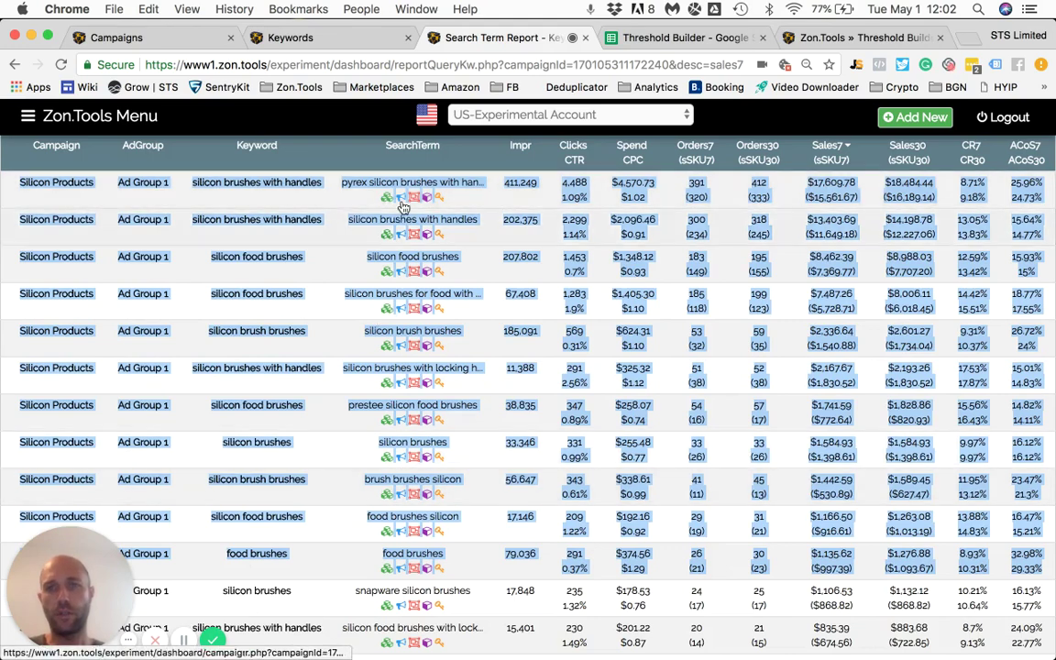
click(684, 37)
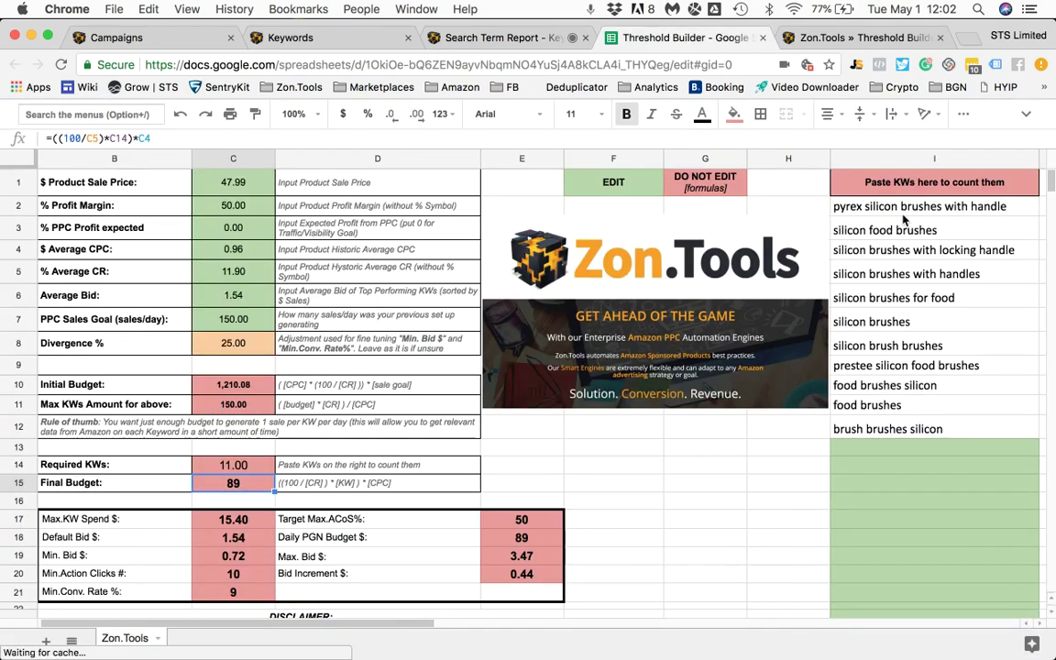
click(906, 215)
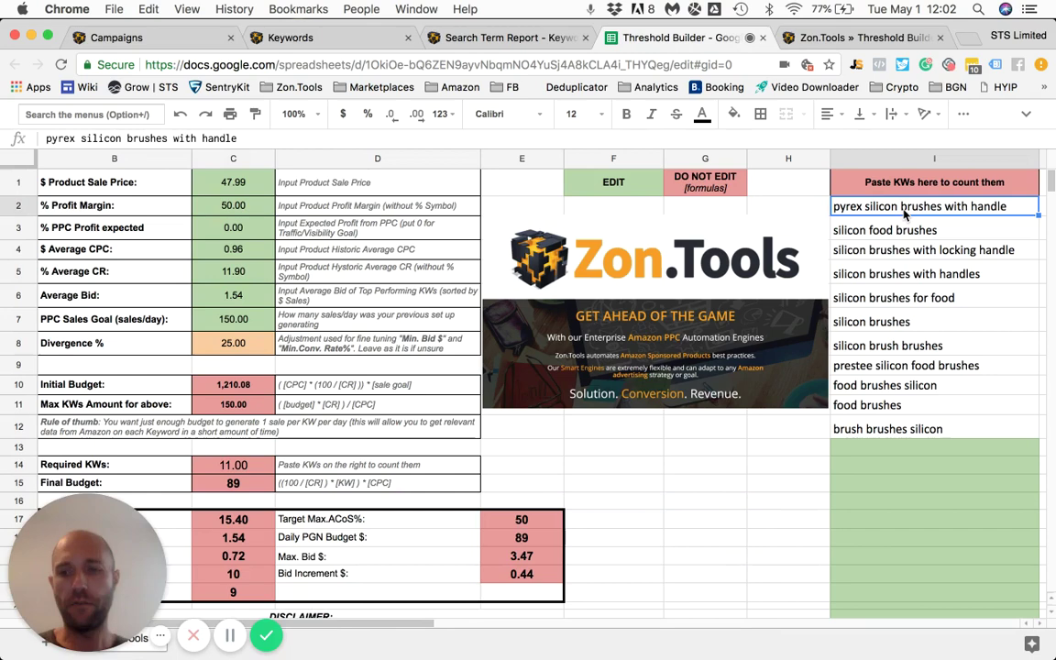
shift+click(923, 430)
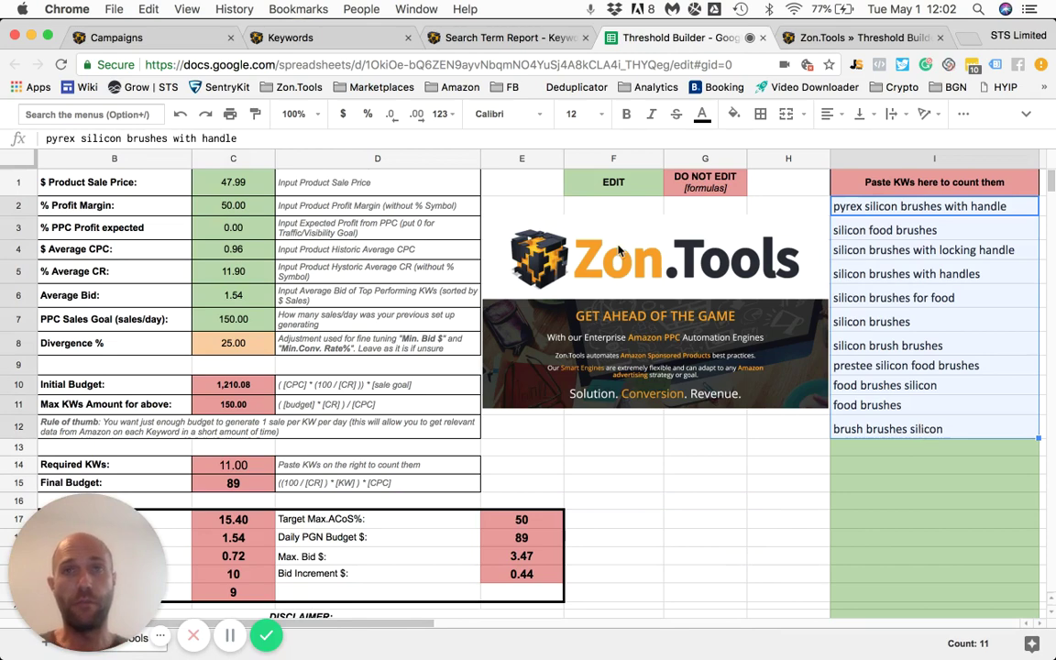
click(477, 38)
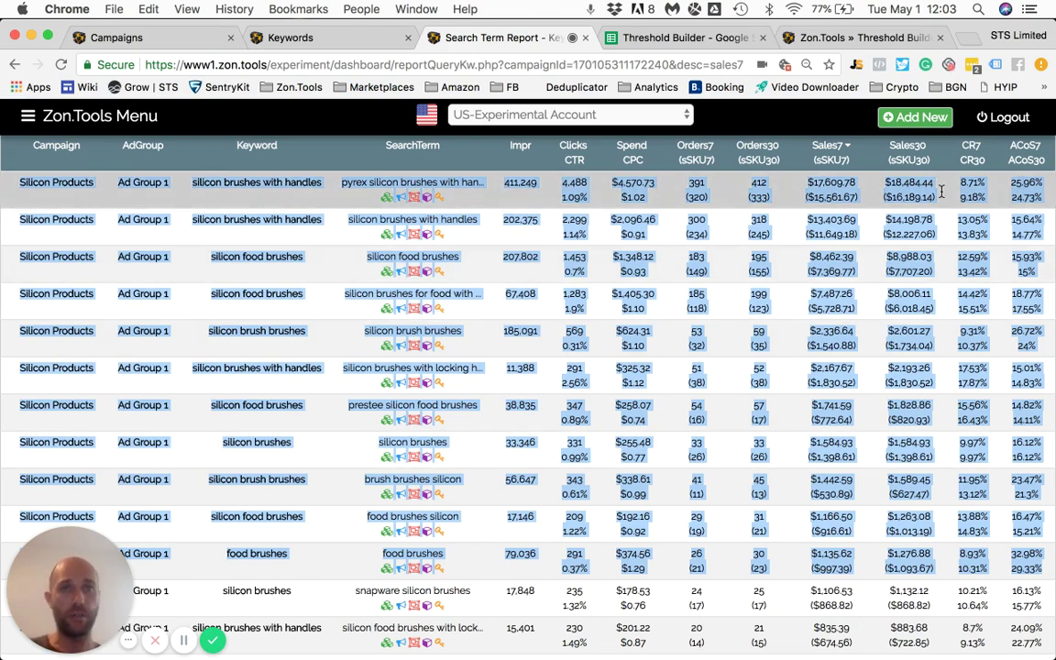
click(680, 37)
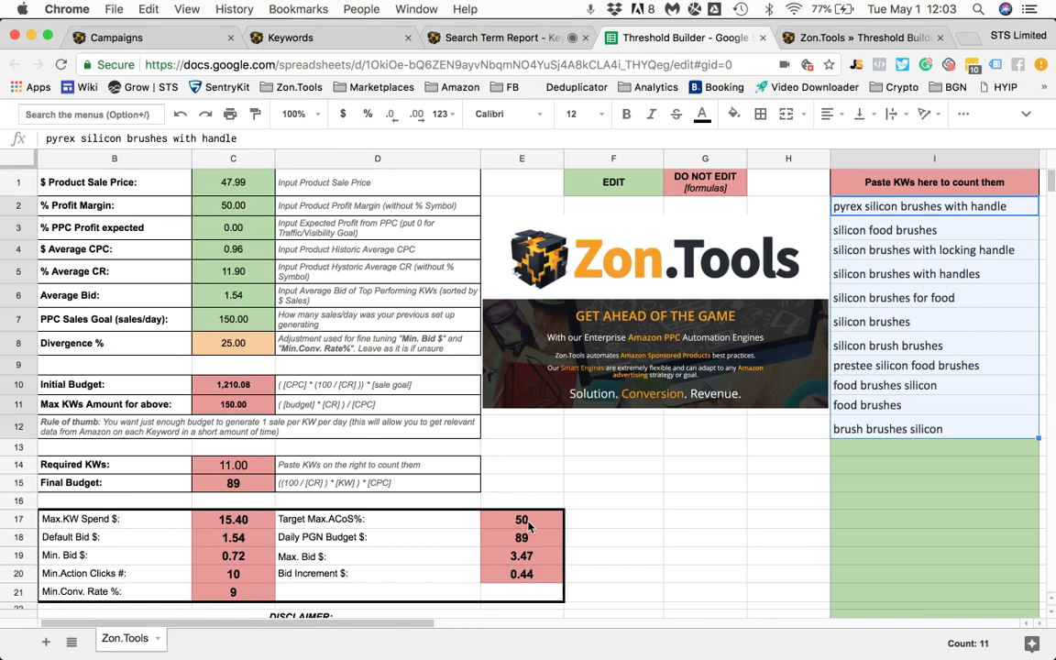
click(479, 40)
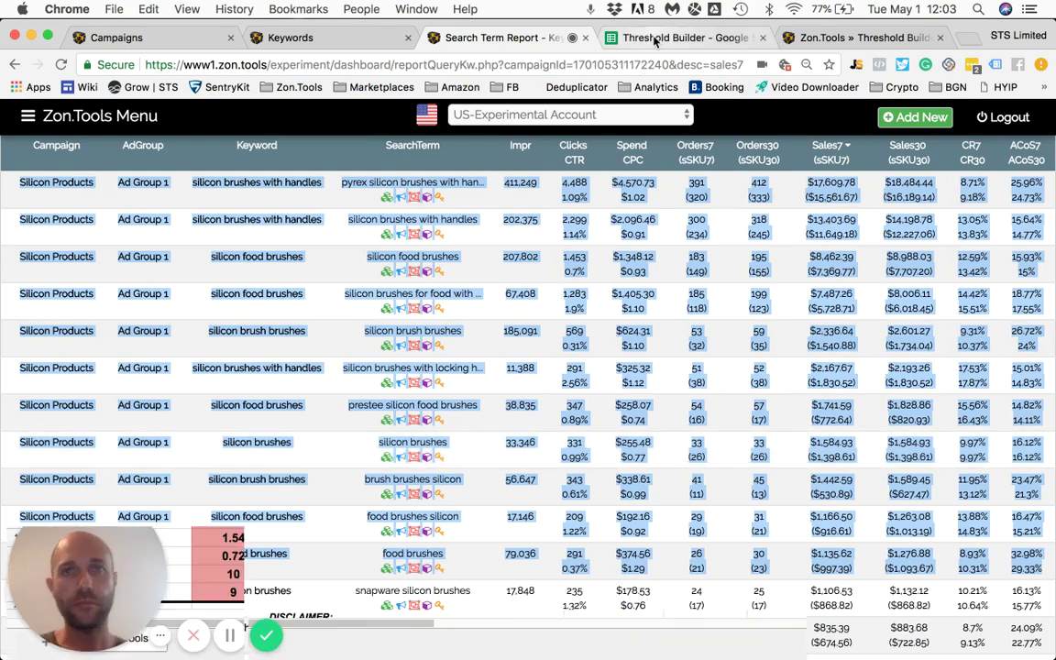
click(683, 38)
click(999, 341)
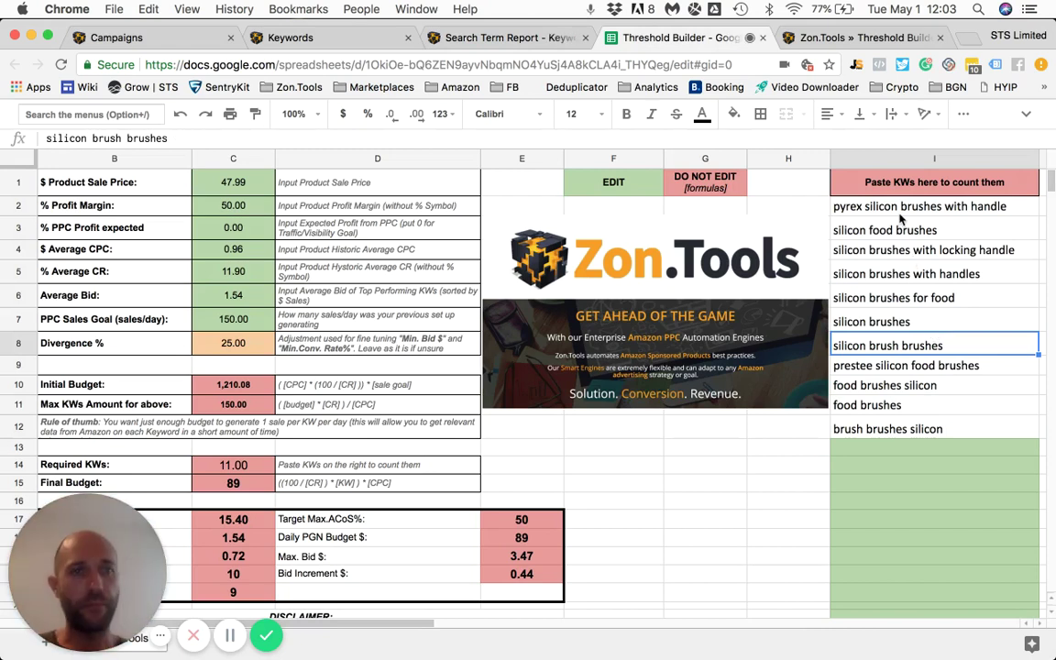
click(232, 471)
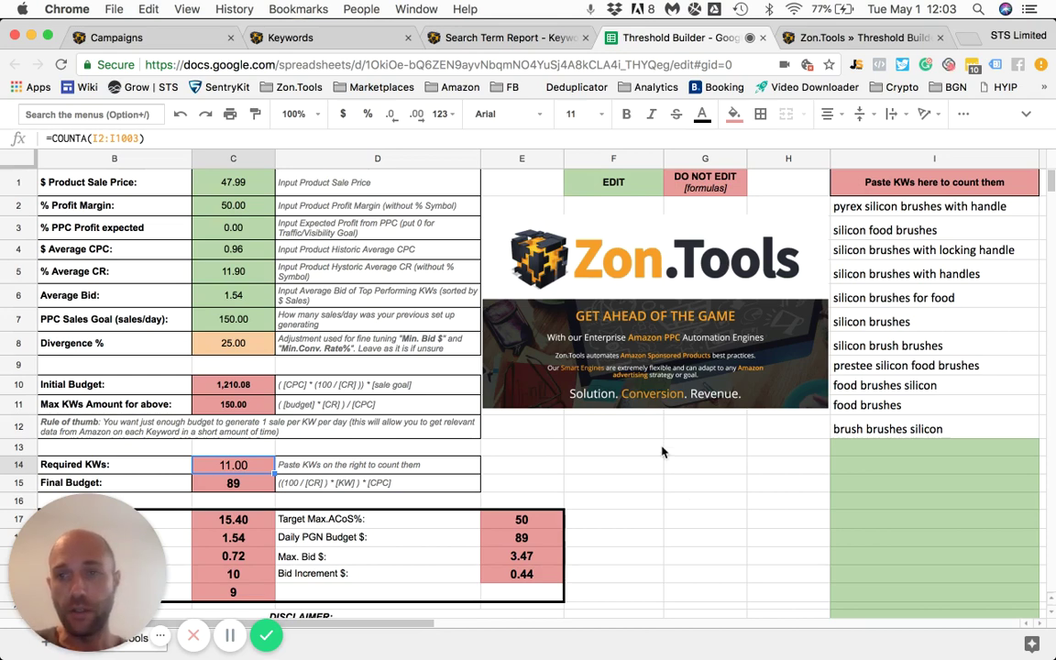
scroll(663, 452, down, 1)
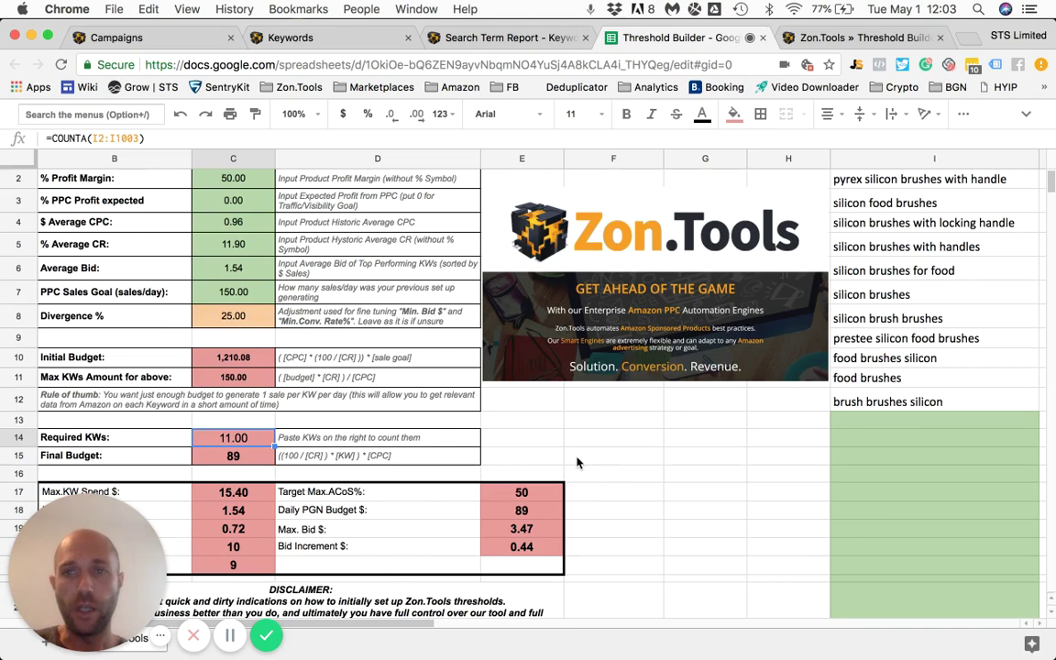
scroll(577, 461, down, 1)
scroll(577, 462, down, 1)
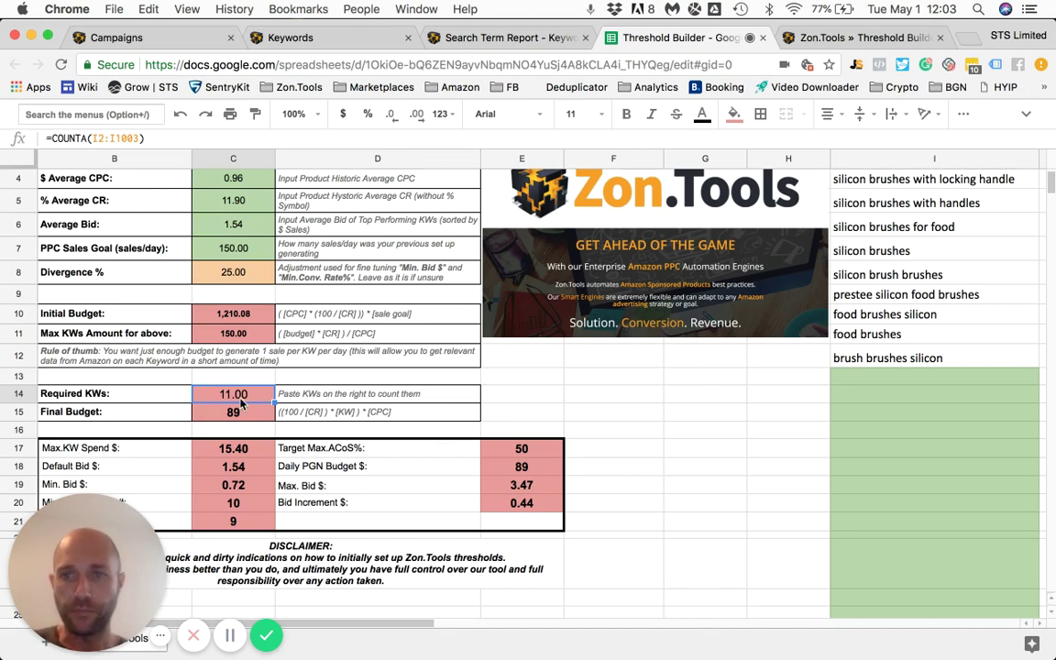
click(522, 465)
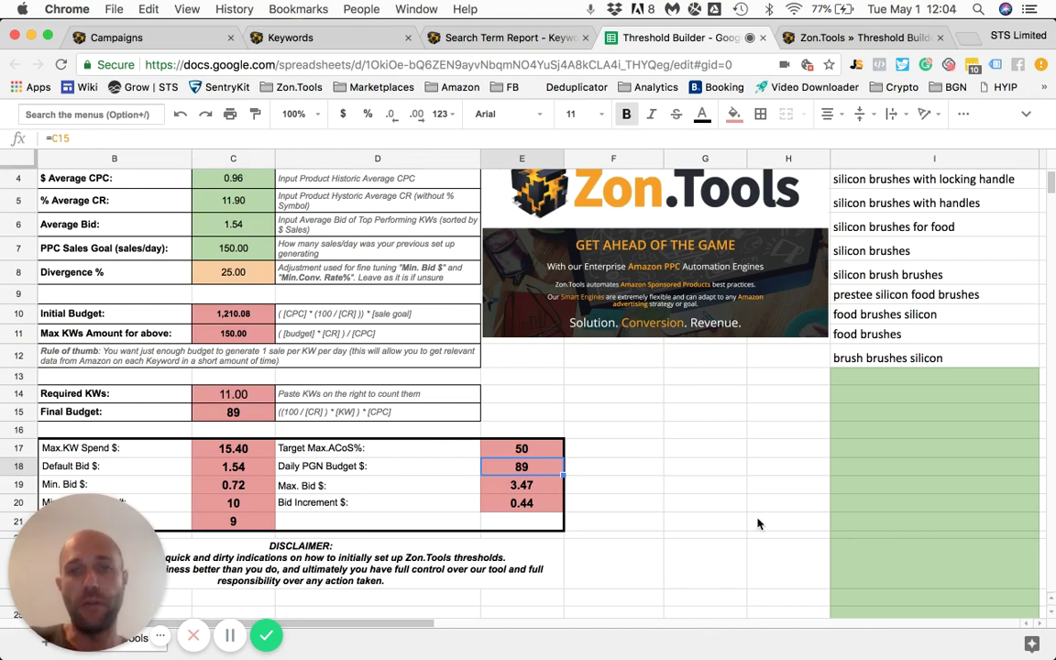
click(224, 447)
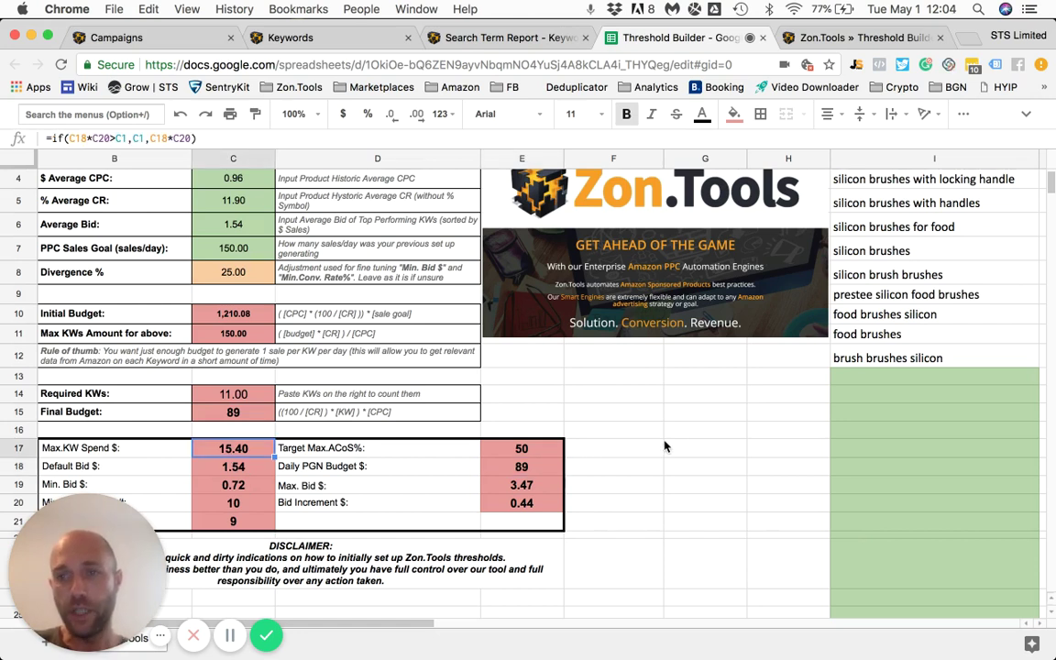
key(Down)
scroll(664, 446, down, 1)
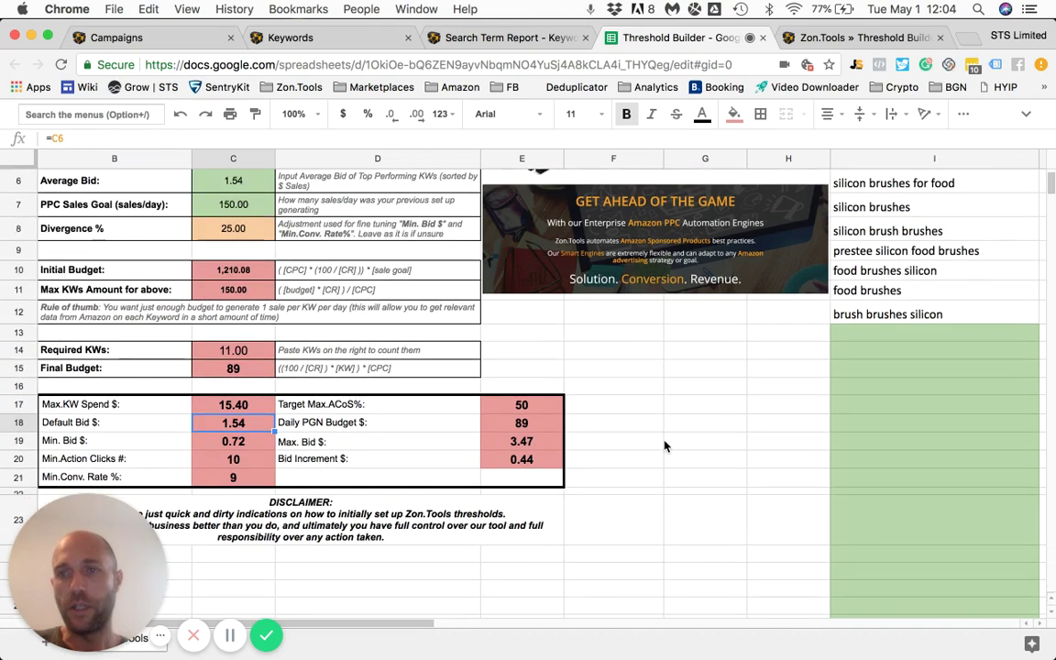
key(Down)
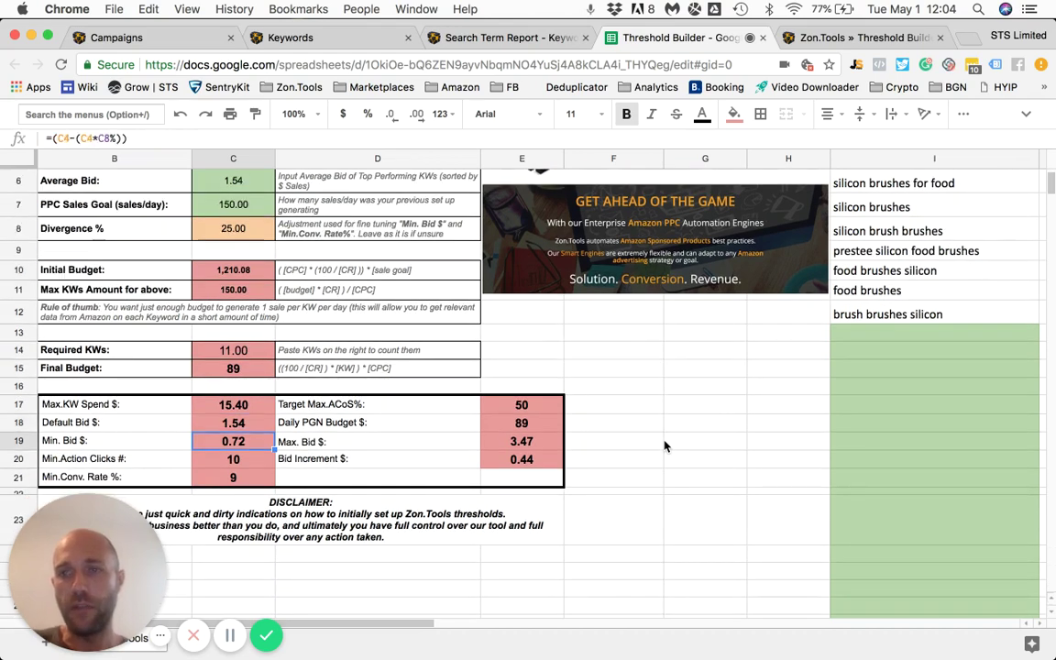
key(Down)
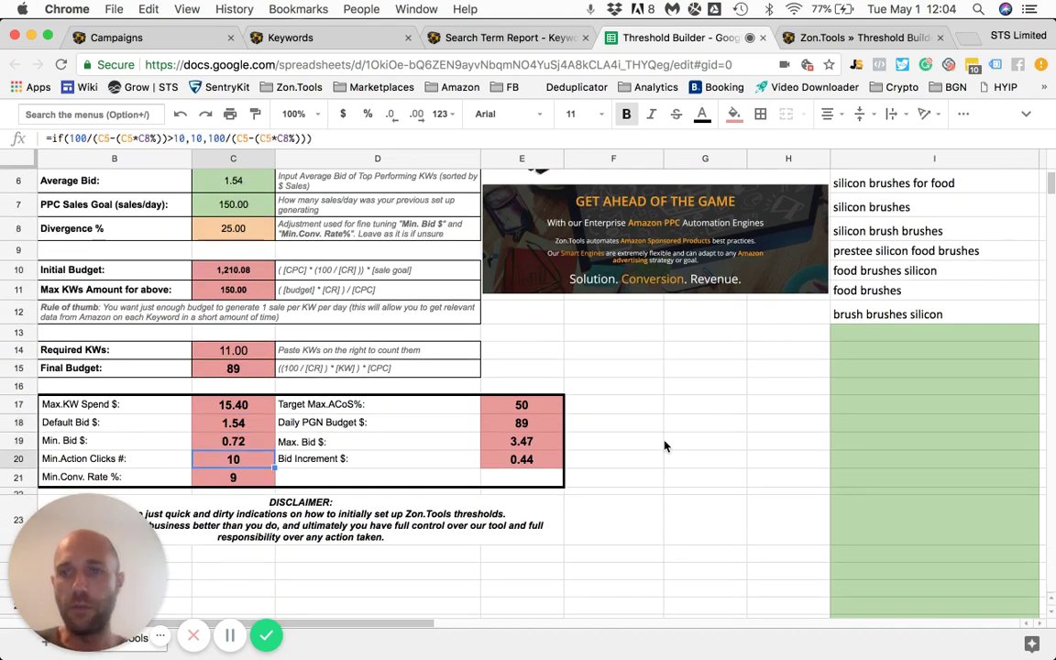
key(Down)
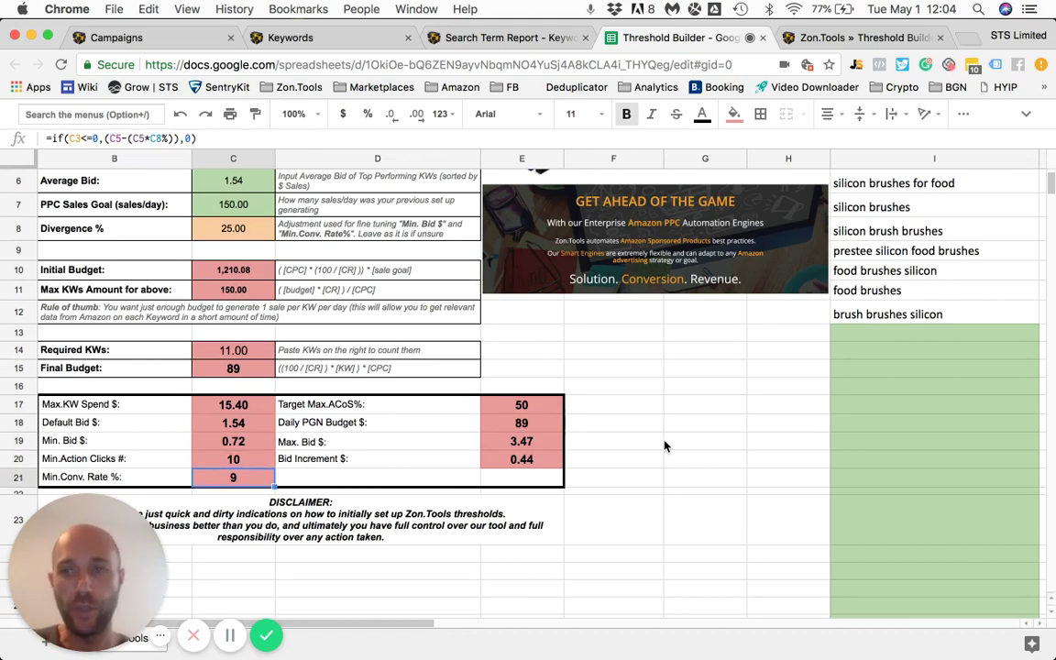
key(Up)
key(Right)
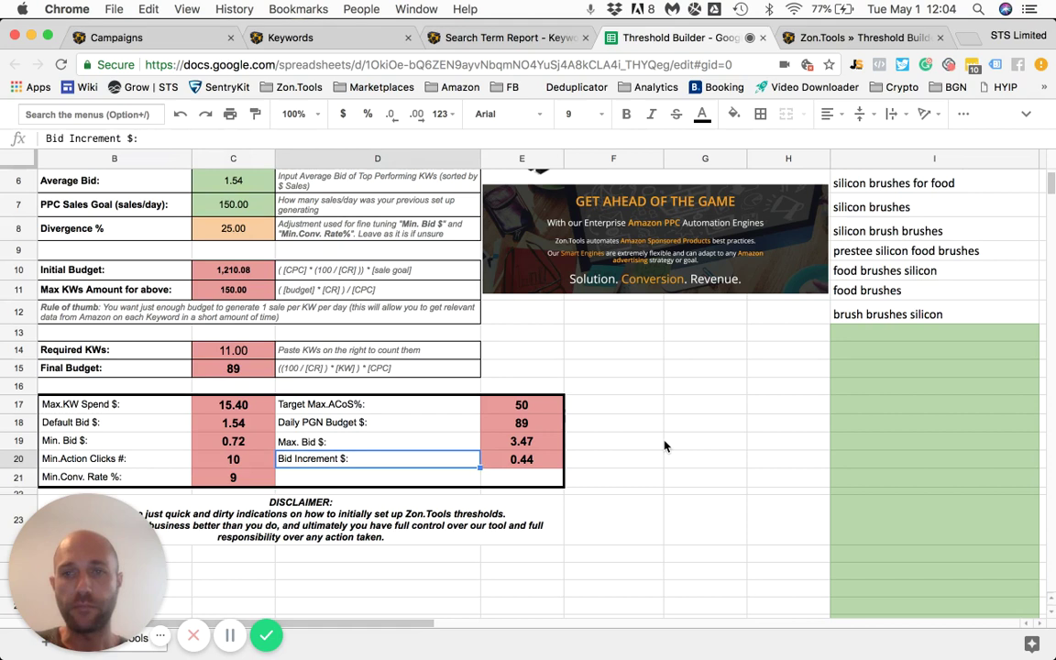
key(Right)
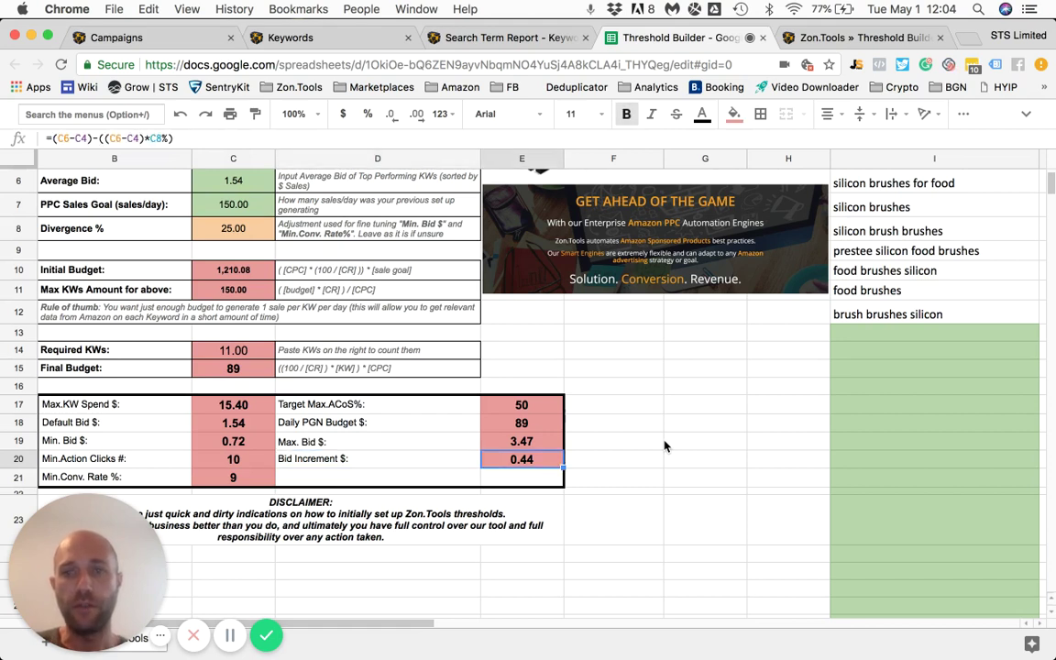
key(Up)
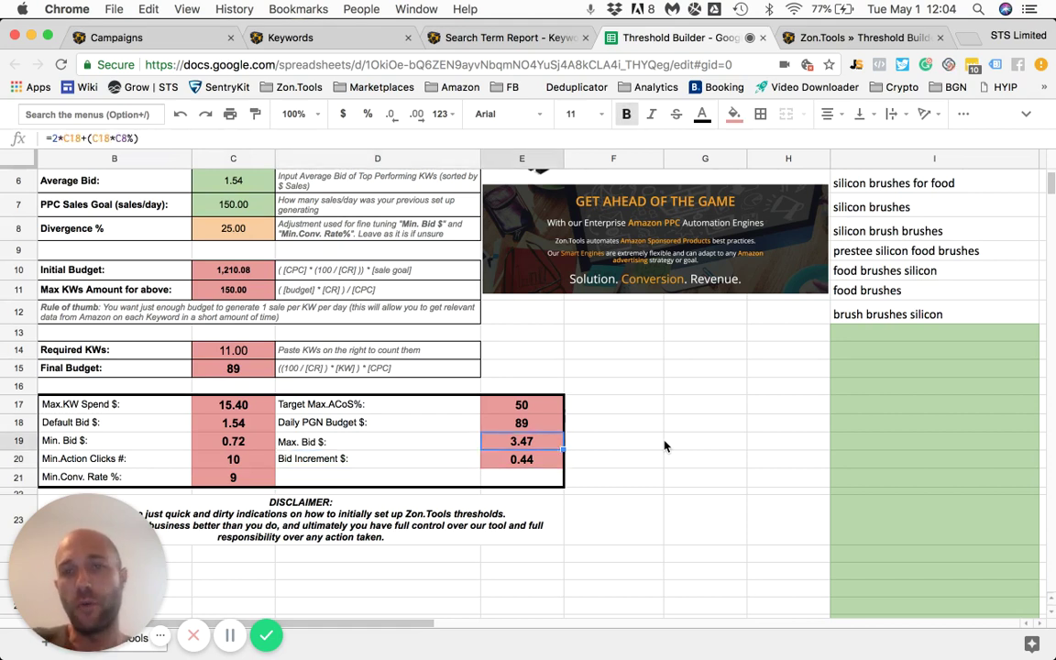
key(Up)
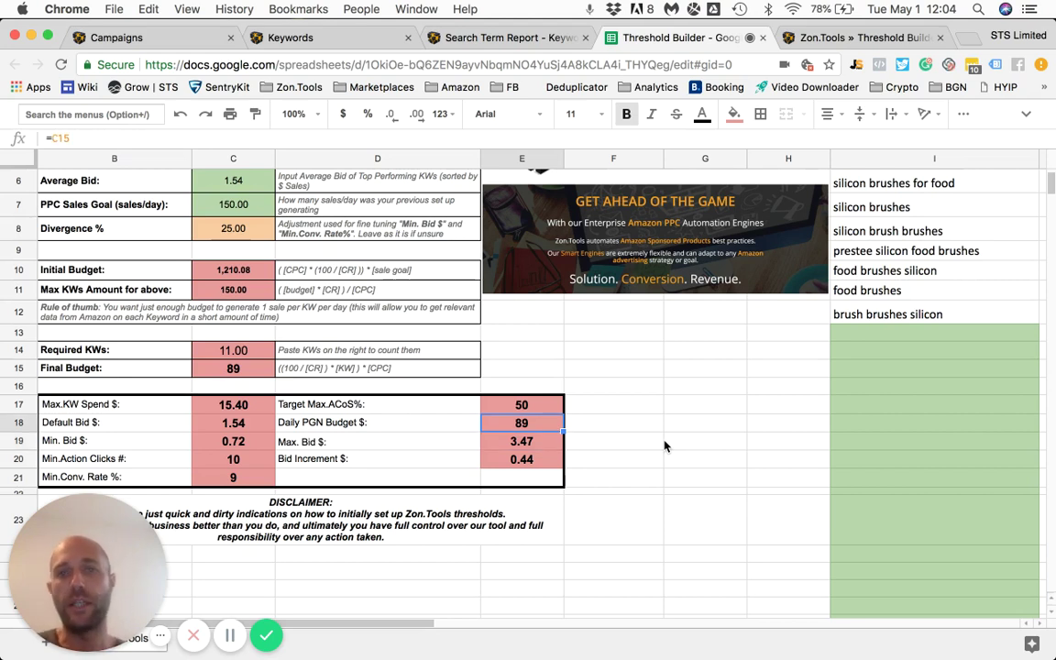
key(Up)
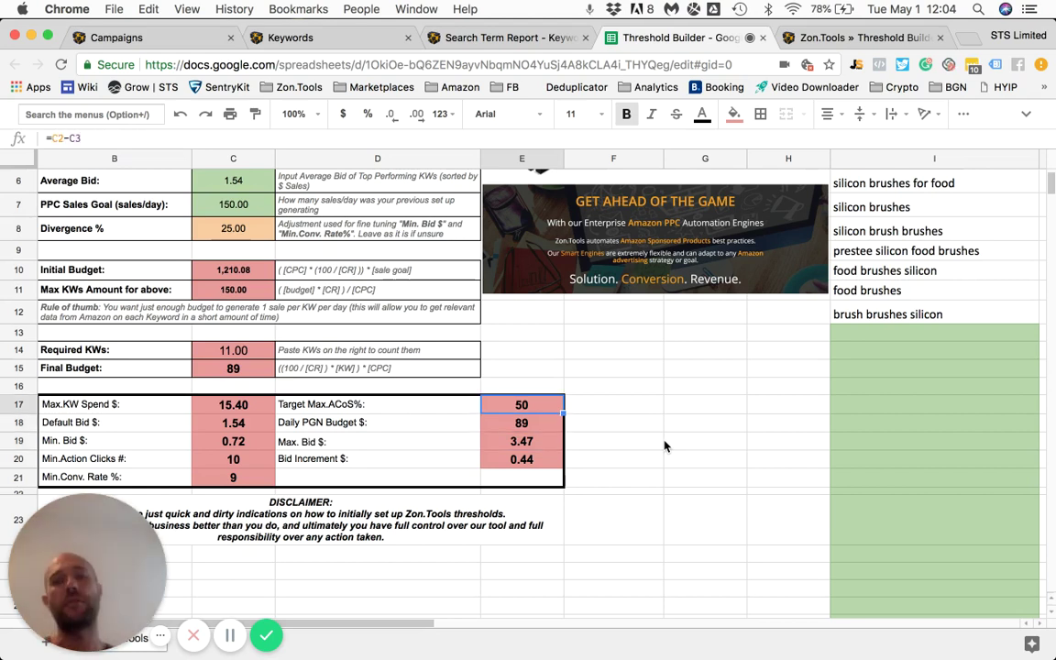
scroll(571, 575, up, 2)
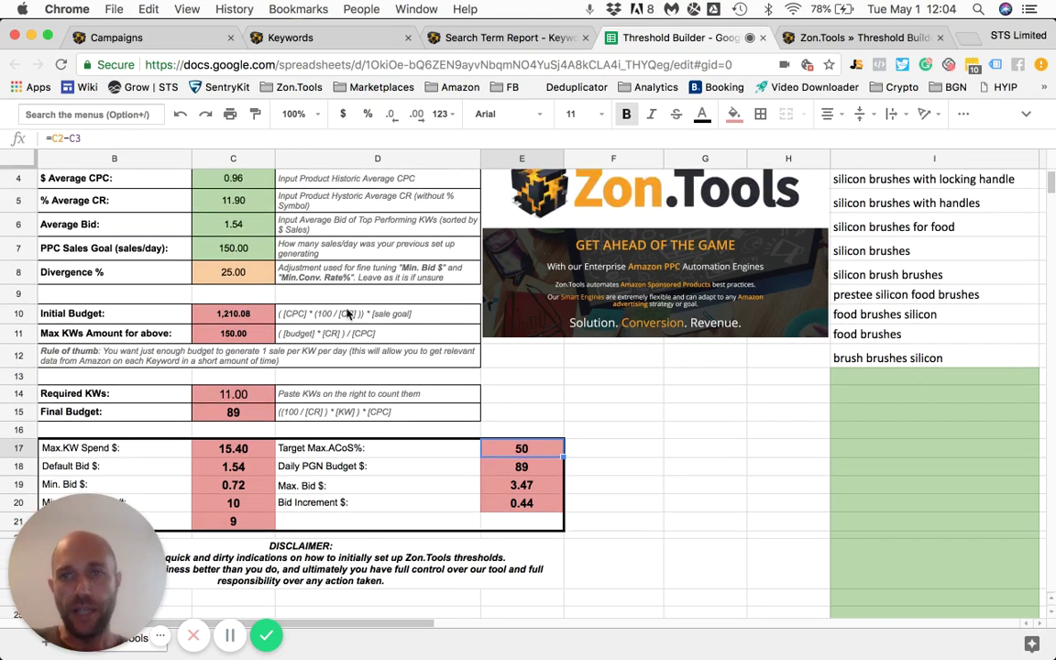
scroll(571, 575, up, 2)
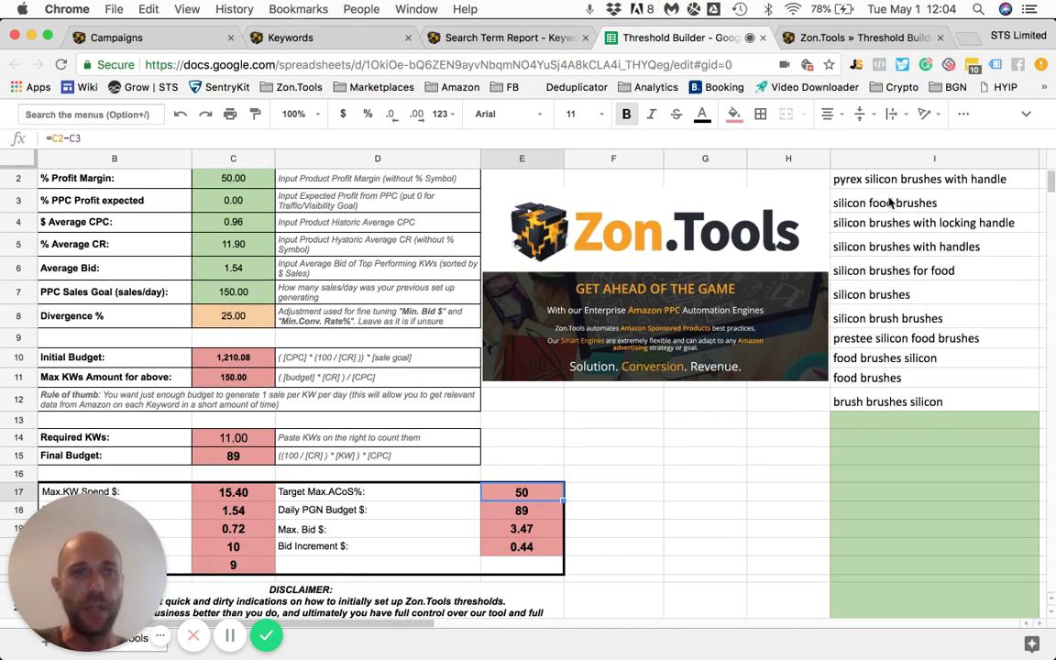
scroll(800, 211, up, 1)
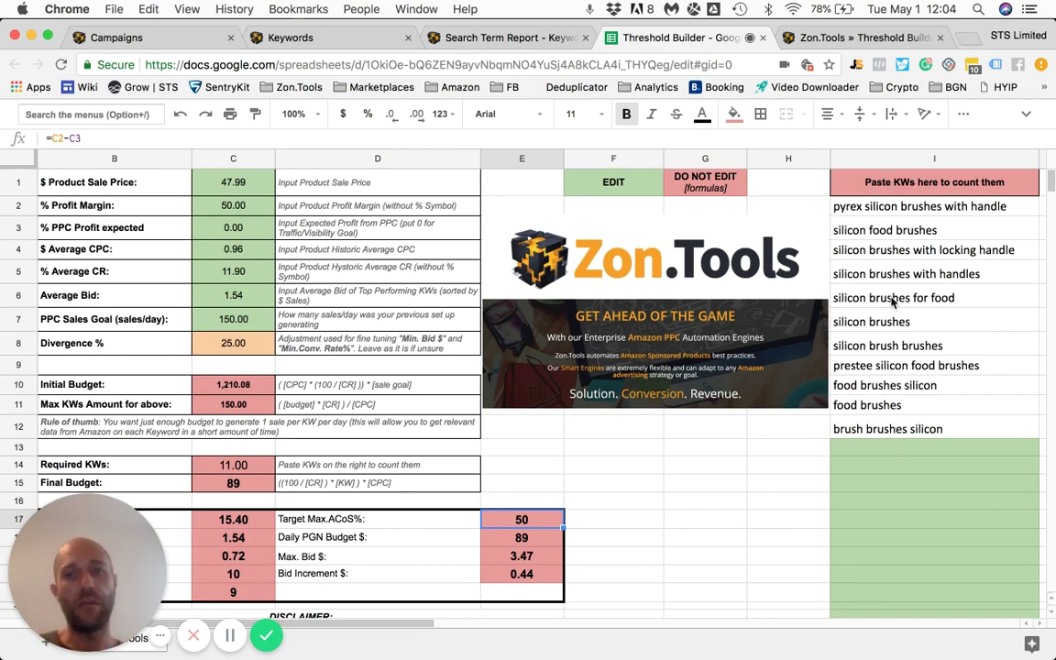
scroll(894, 303, down, 3)
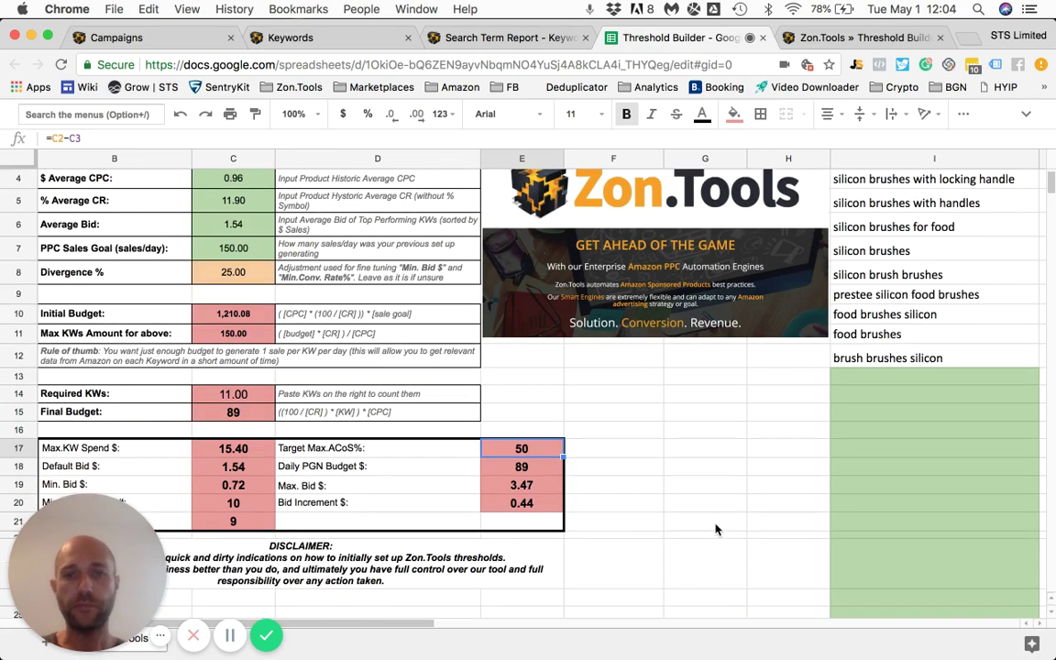
scroll(290, 431, down, 1)
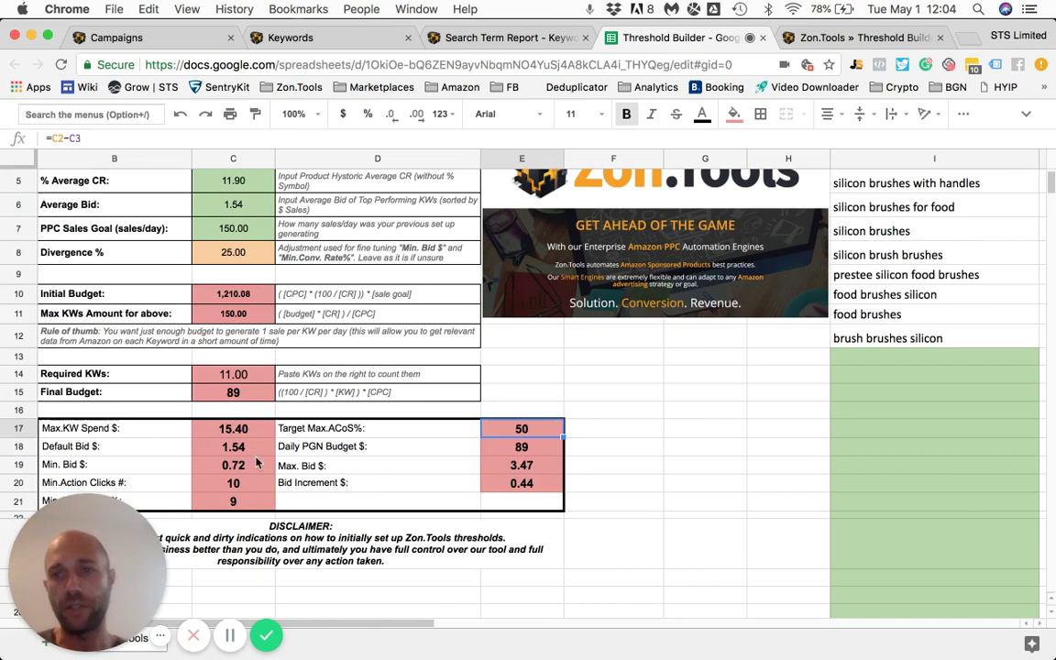
click(243, 433)
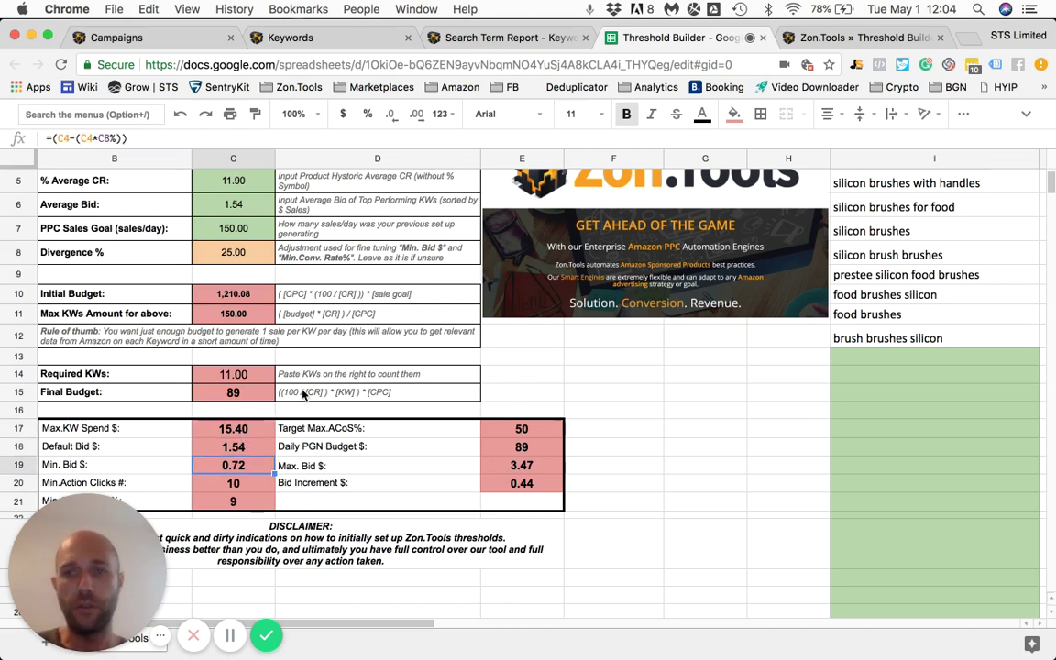
key(Down)
key(Up)
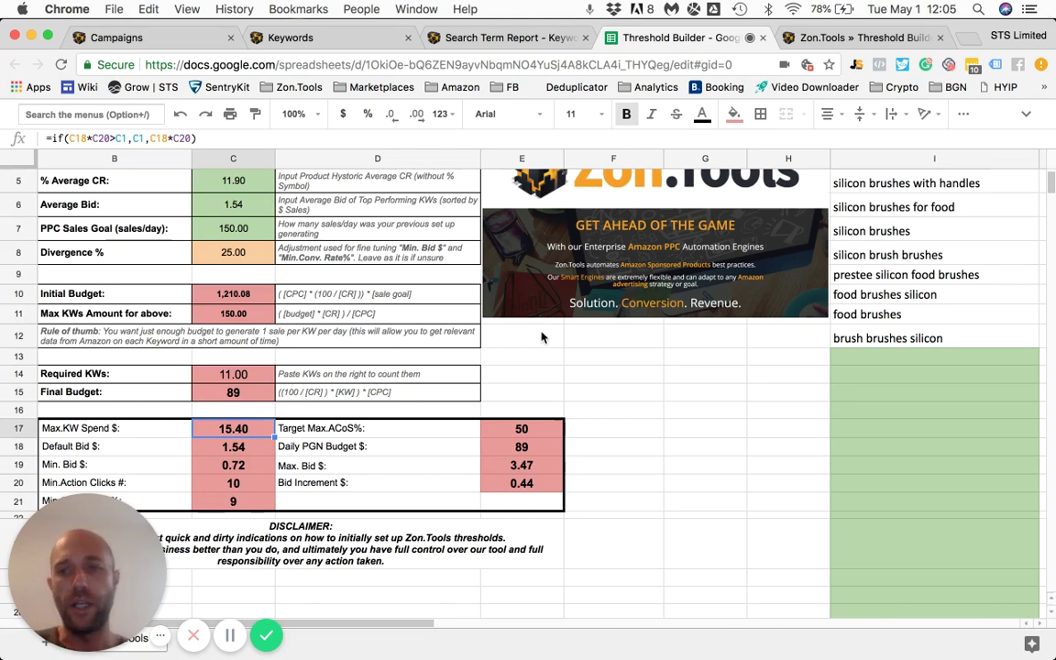
scroll(542, 338, down, 2)
click(514, 477)
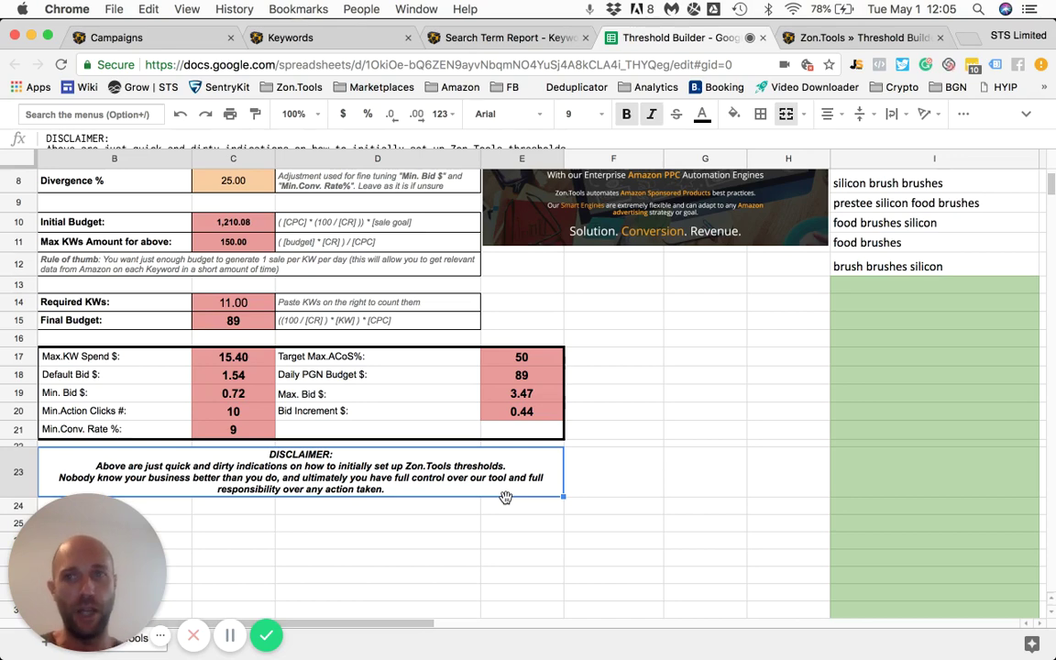
scroll(505, 498, up, 3)
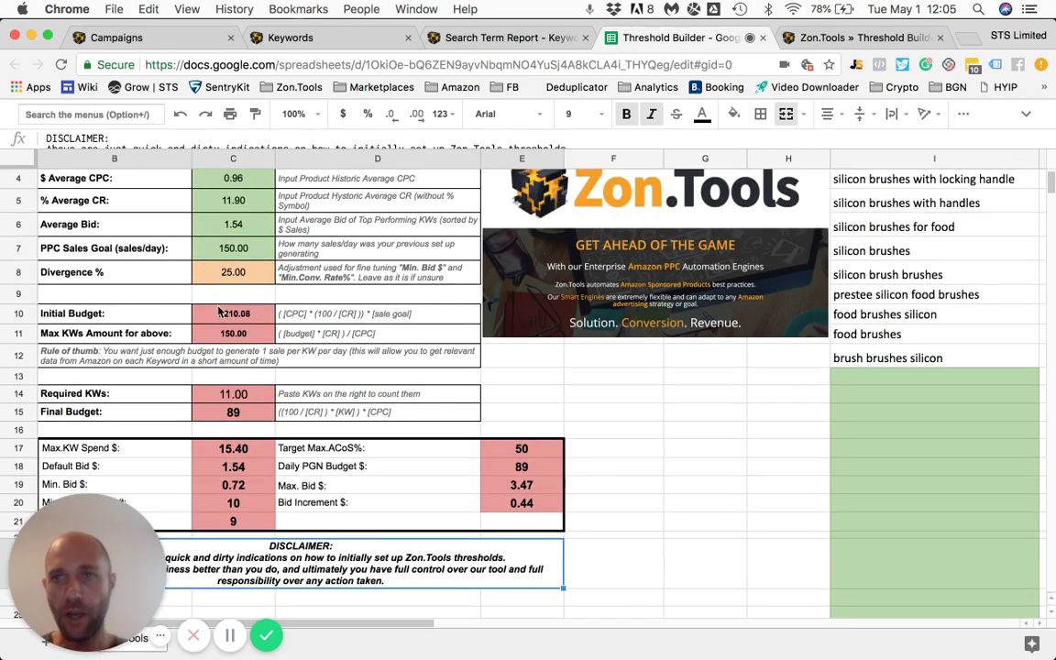
click(215, 271)
scroll(360, 284, down, 1)
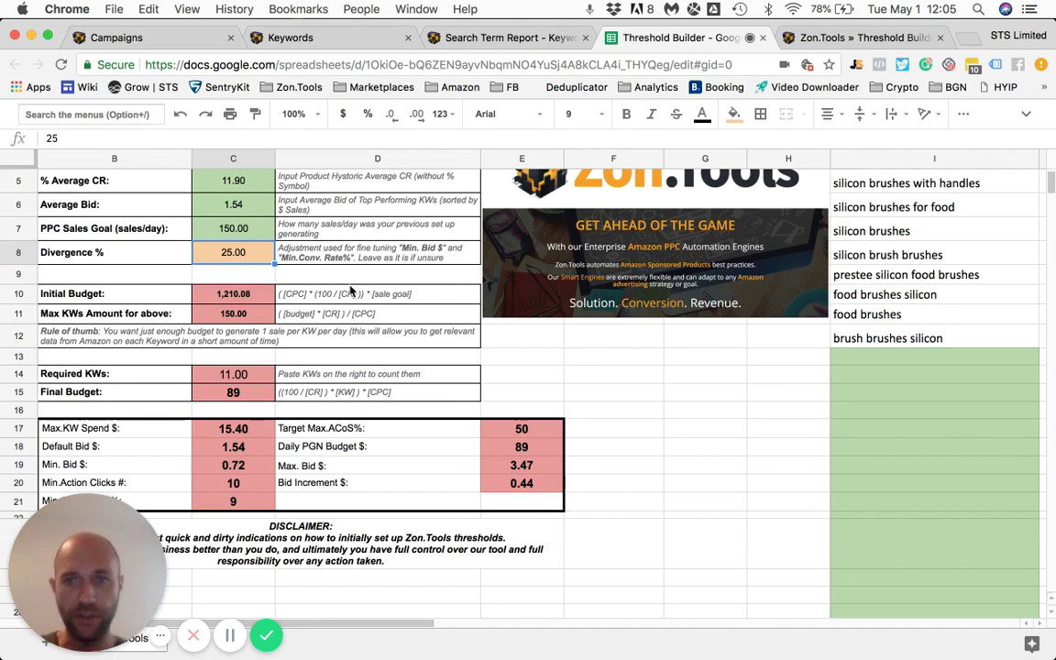
text(50)
key(Return)
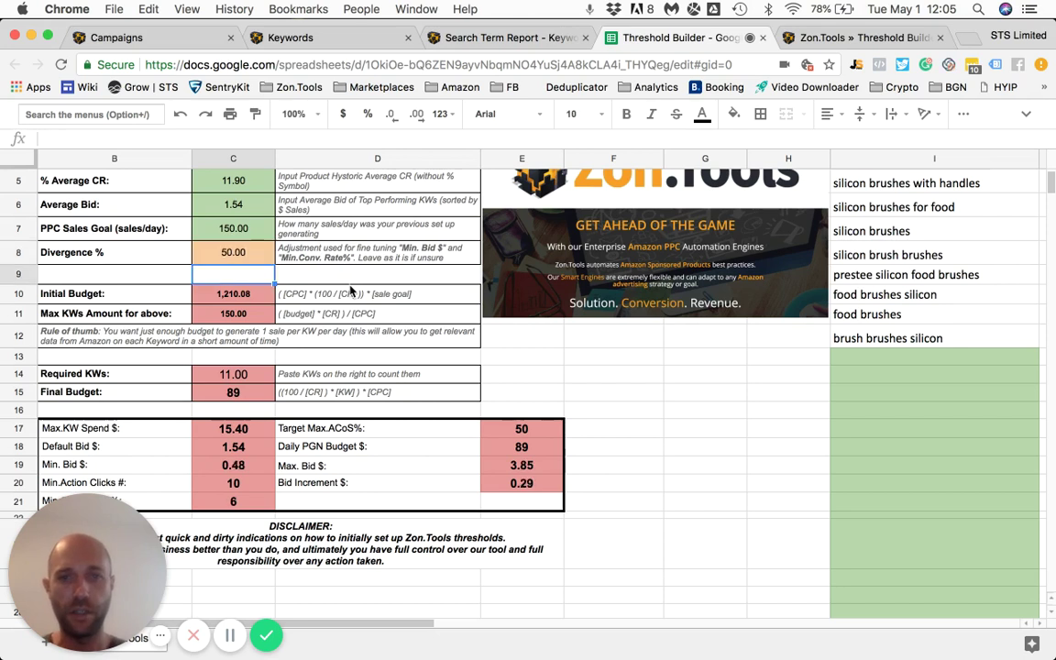
key(Up)
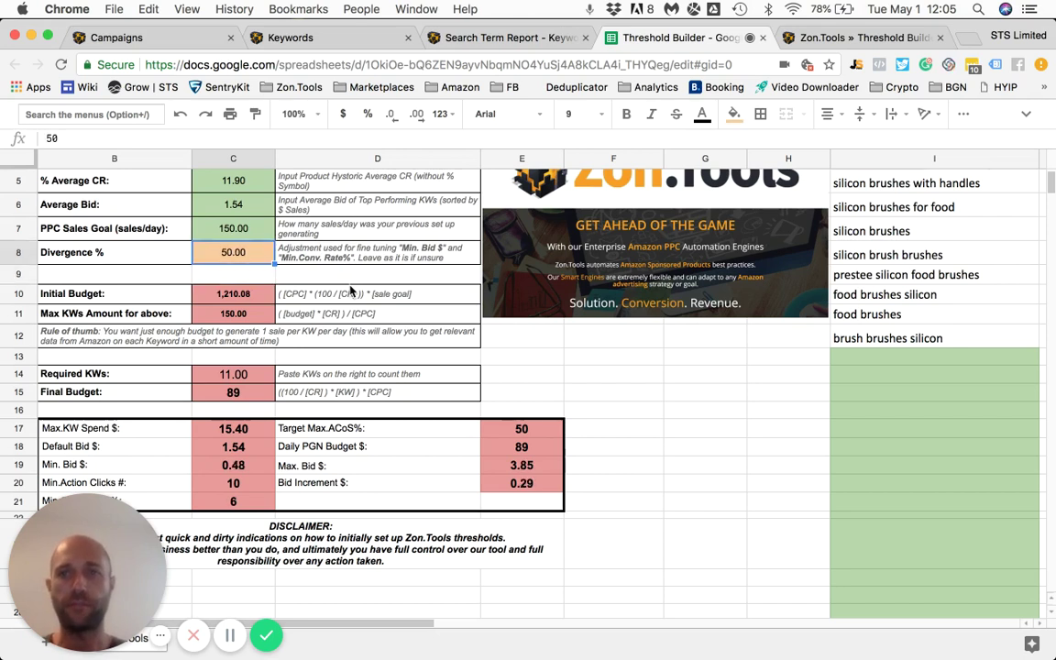
text(25)
key(Return)
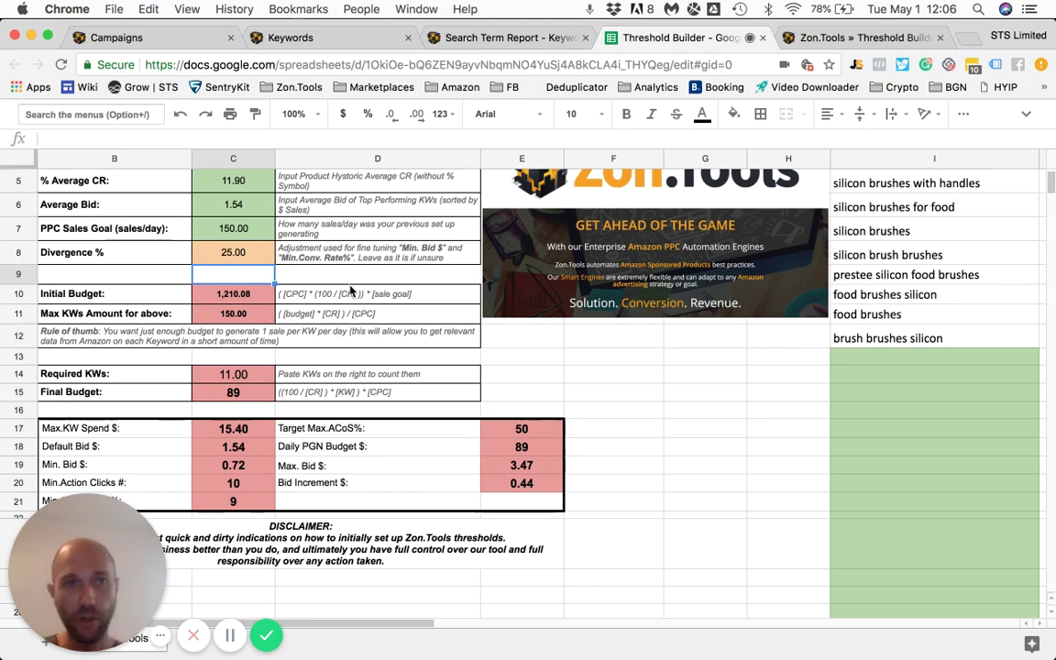
mouse_move(77, 617)
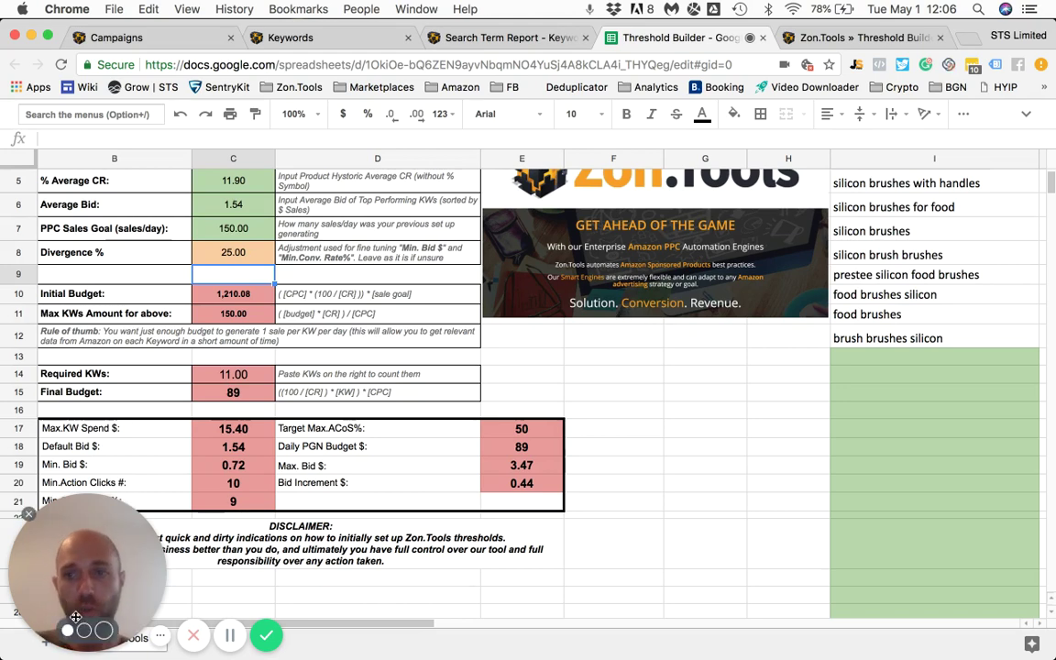
scroll(233, 403, down, 1)
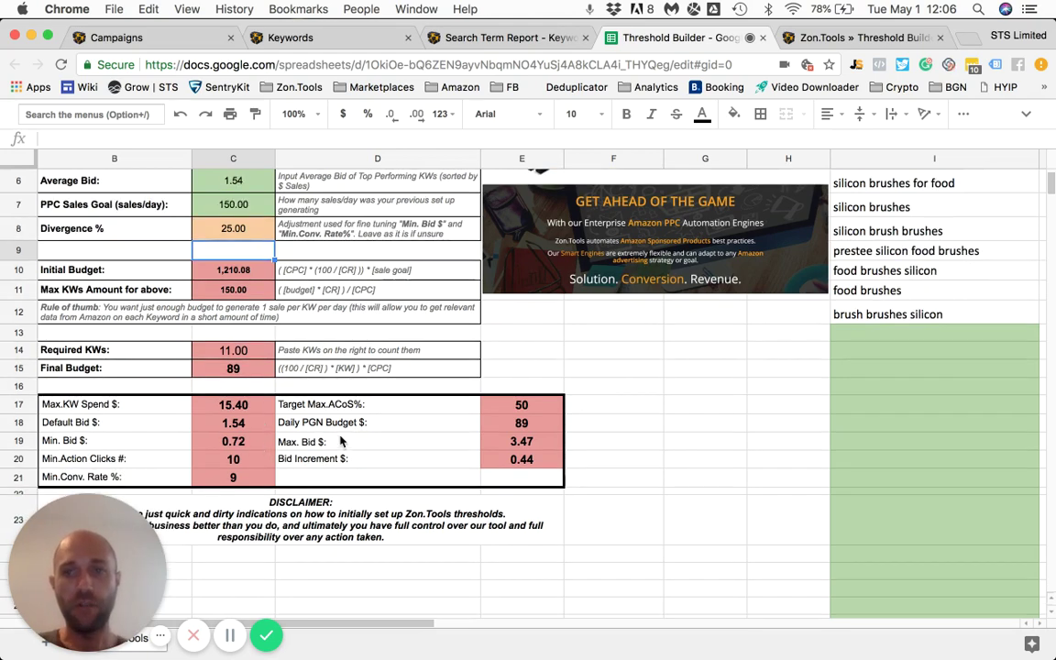
scroll(844, 466, up, 2)
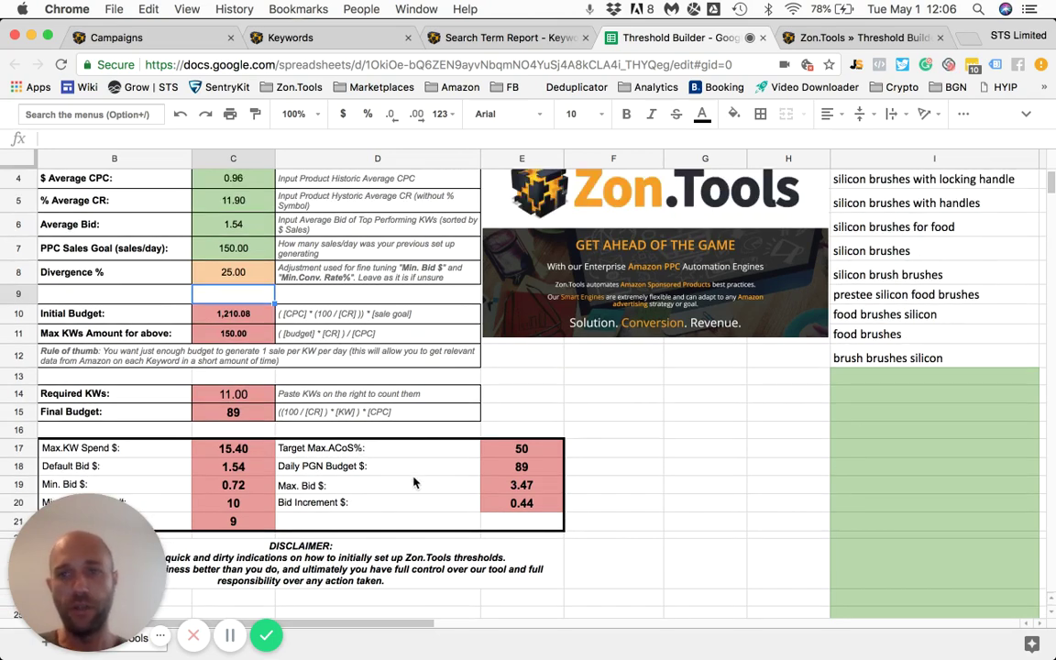
Step: Start a new product group named 'Threshold Builder VIDEO'
click(126, 37)
click(840, 372)
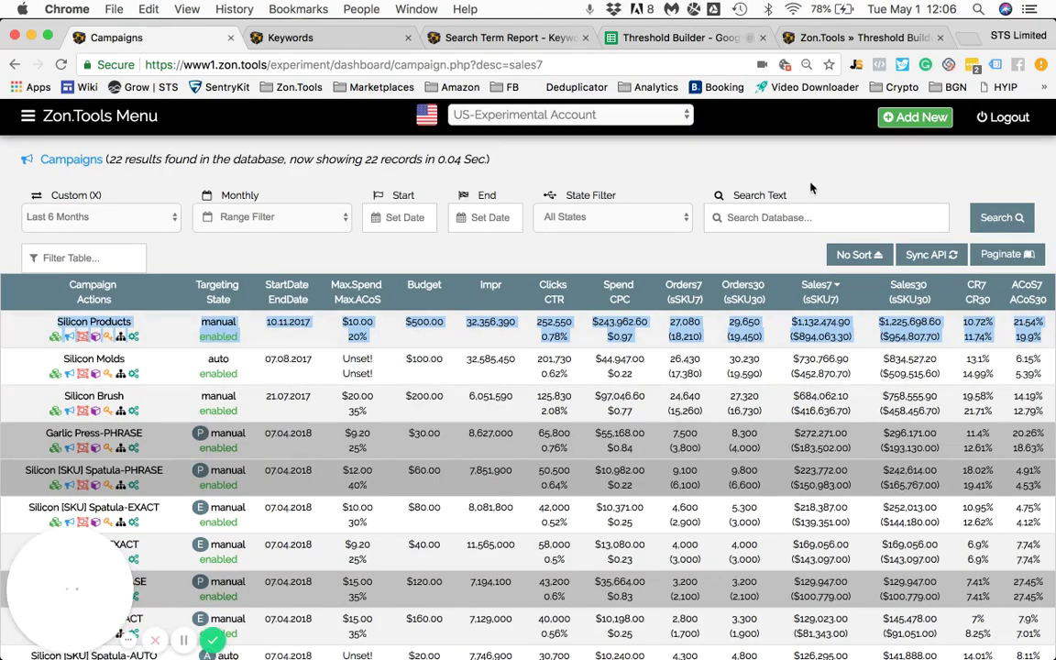
click(921, 118)
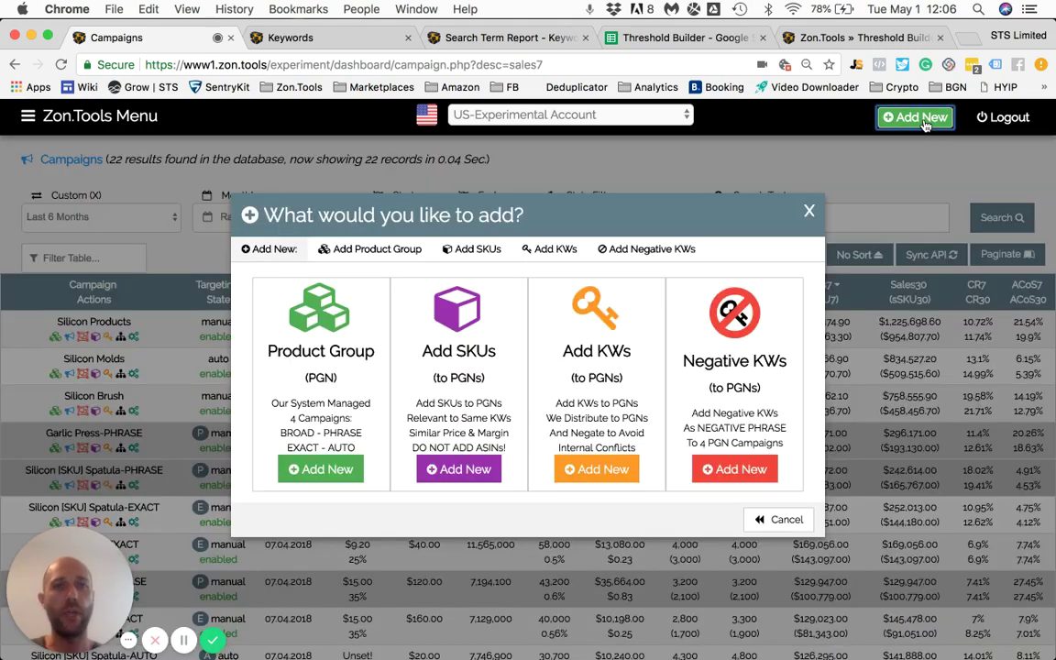
click(332, 467)
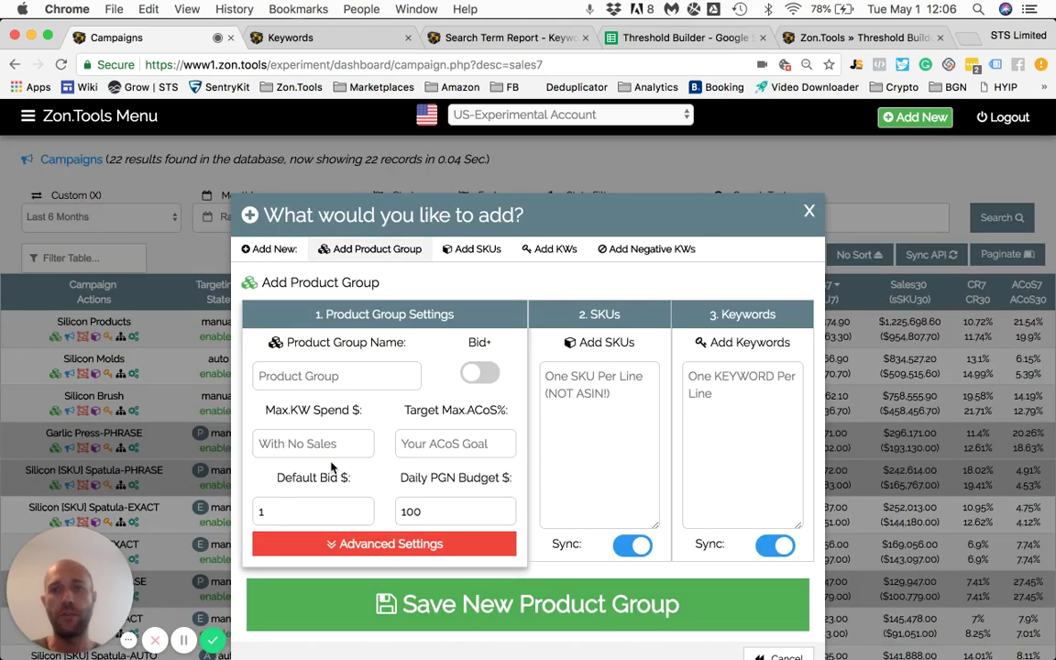
click(305, 378)
text(The)
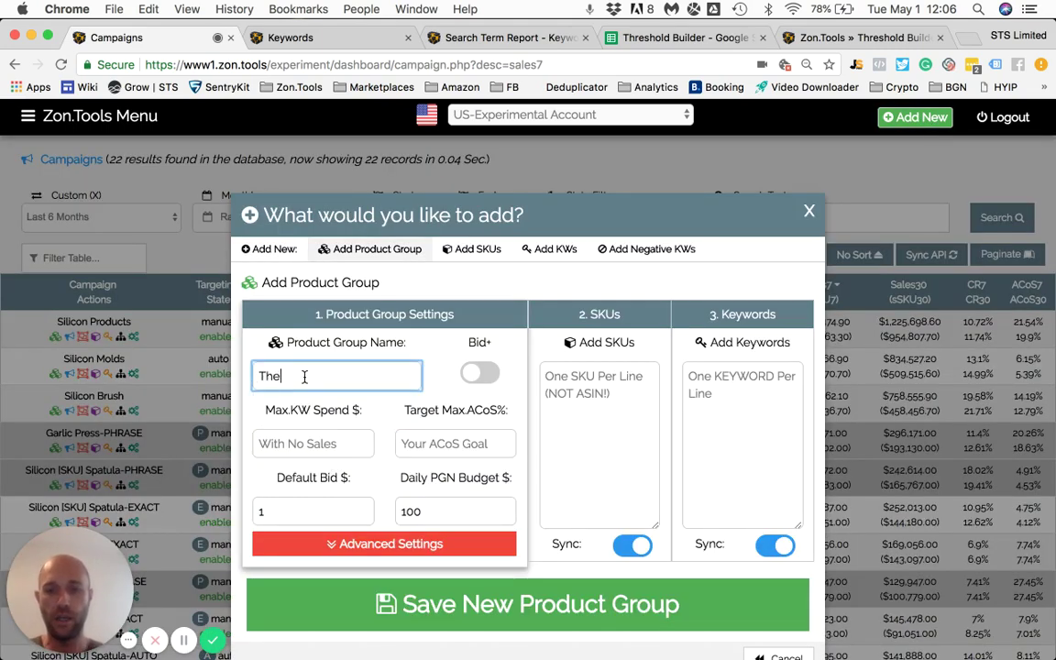
key(BackSpace)
text(resho)
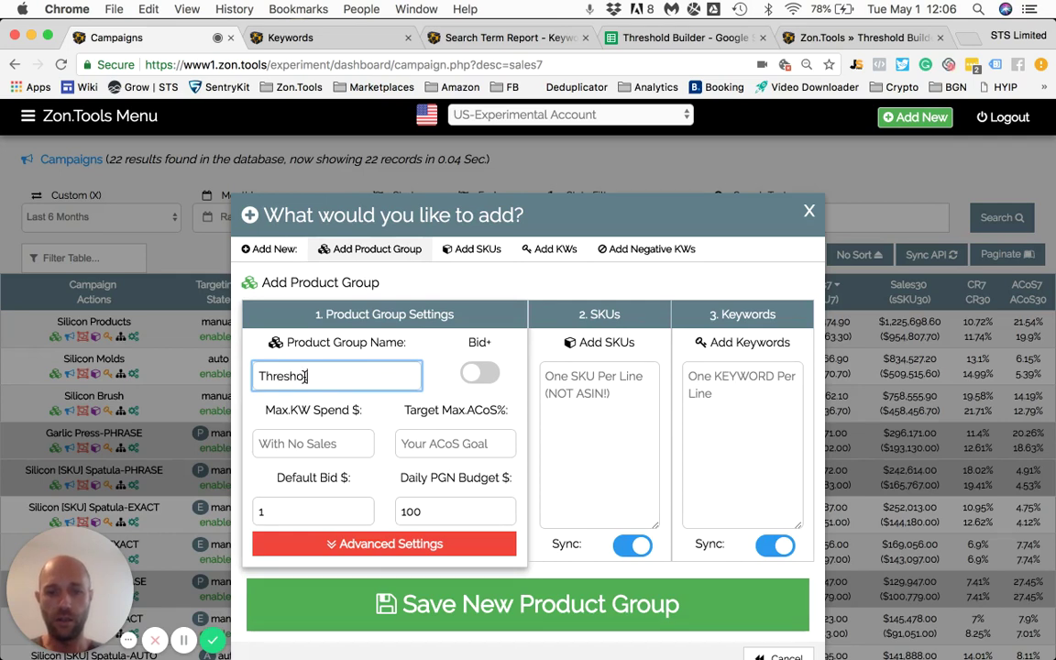
text(ld Buk)
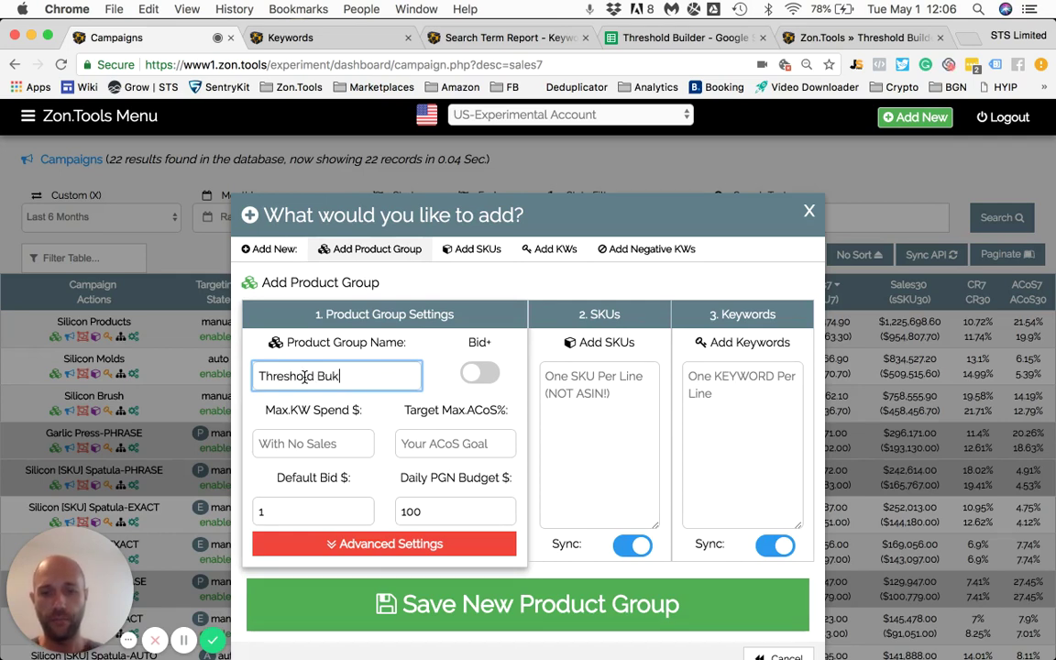
text(der )
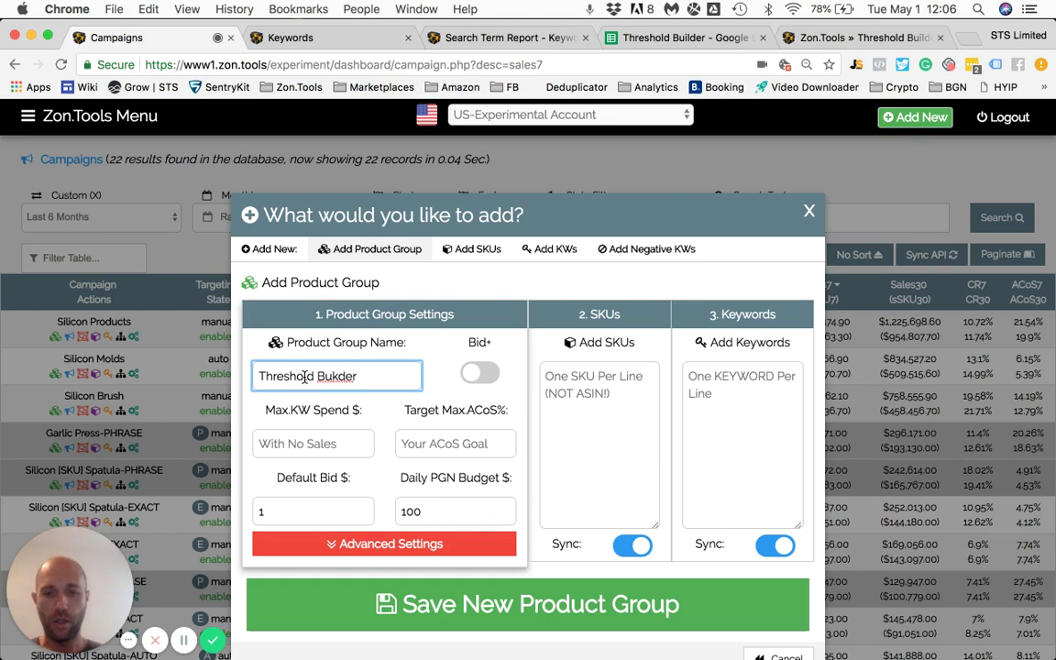
text(VIDEO)
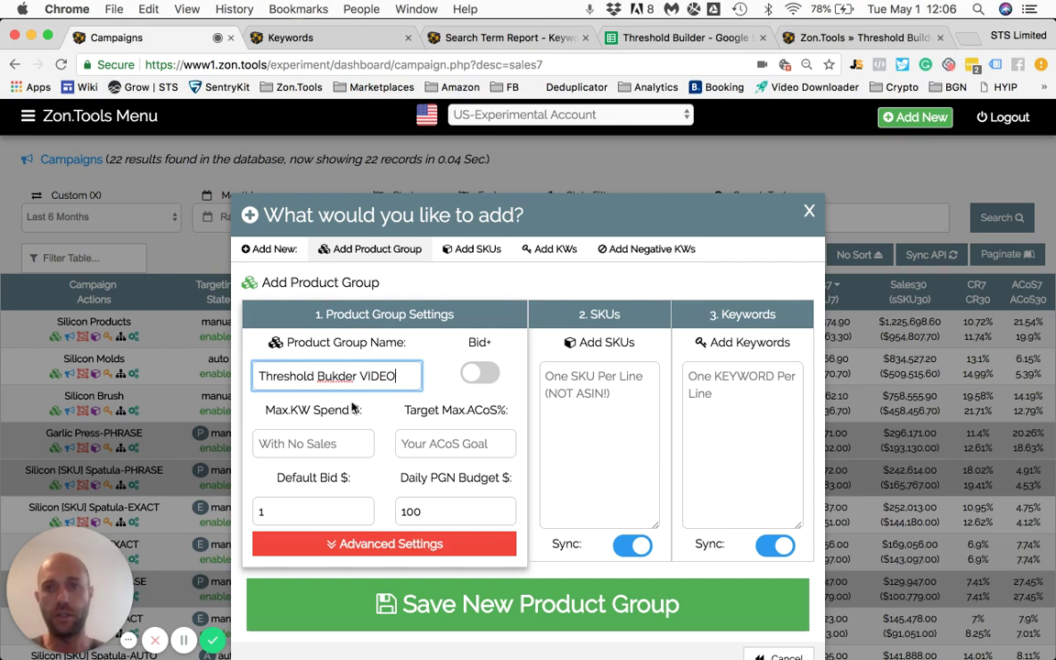
click(339, 376)
key(BackSpace)
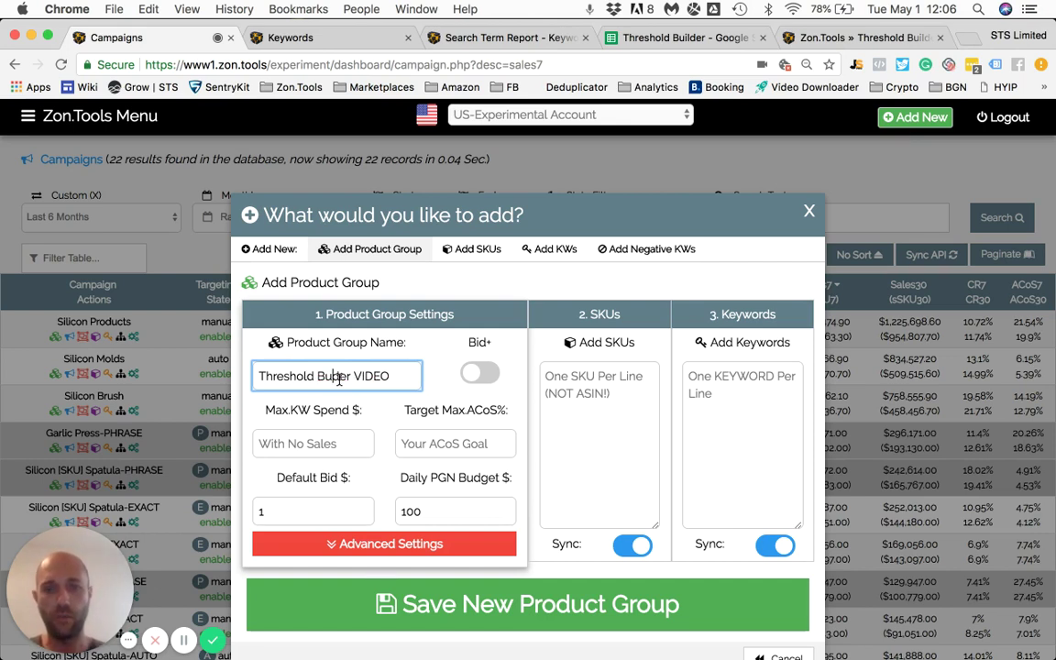
text(il)
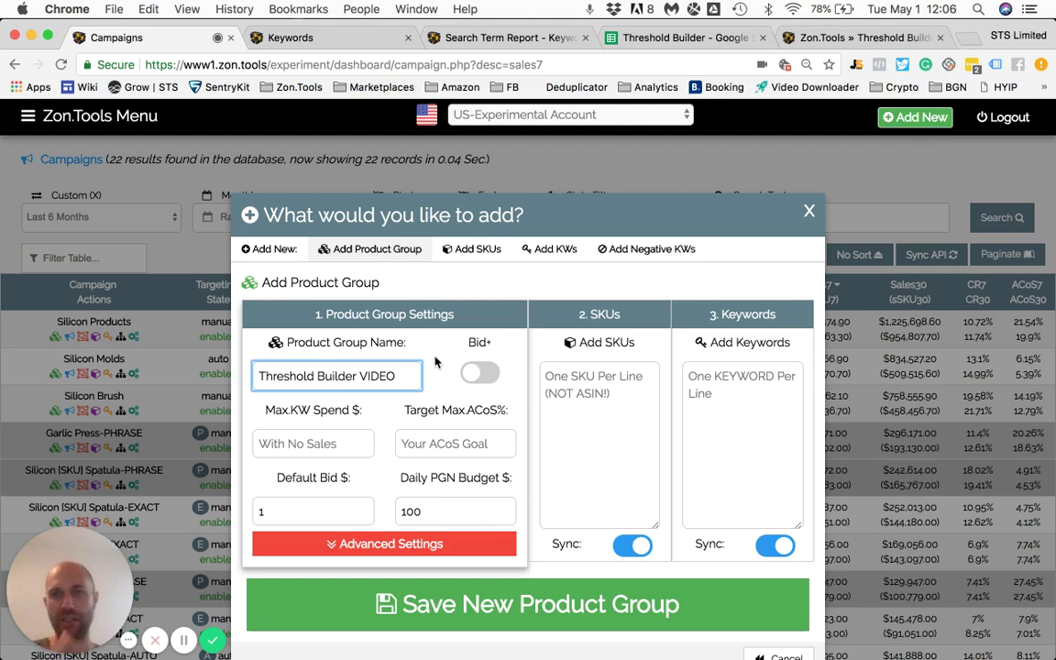
Step: Expand the advanced bid settings and set max keyword spend to 15.40
click(347, 543)
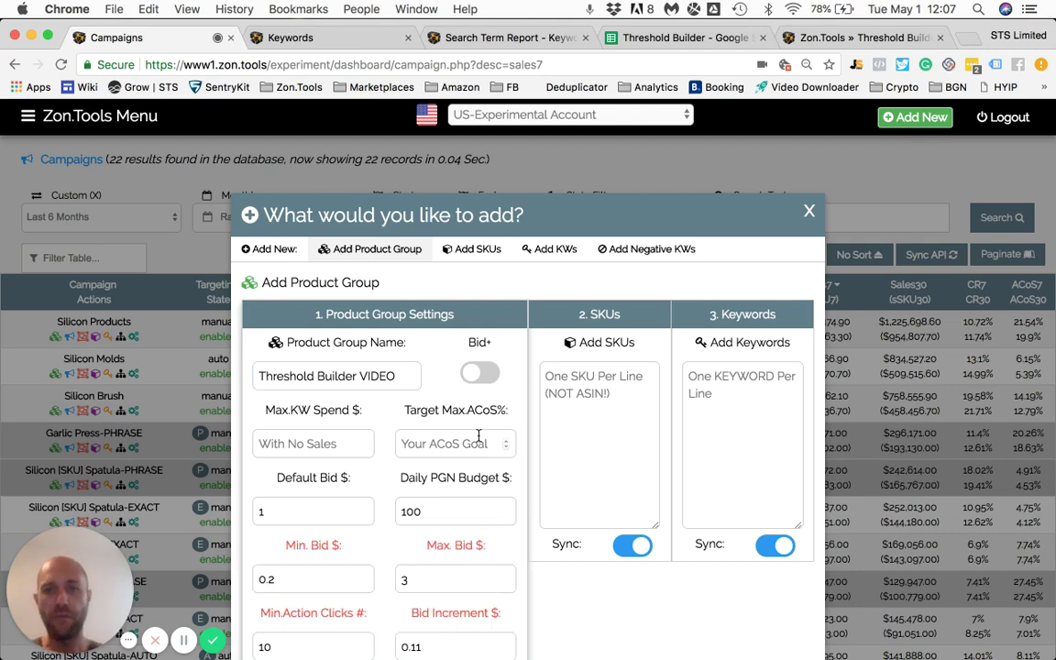
scroll(478, 436, down, 3)
click(345, 320)
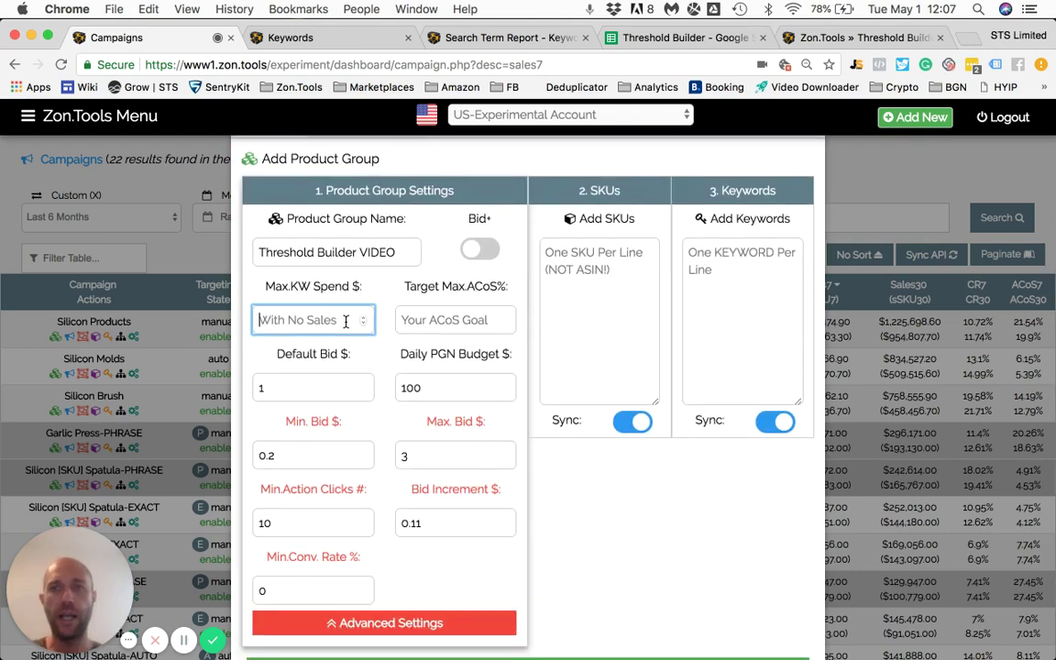
scroll(345, 320, down, 1)
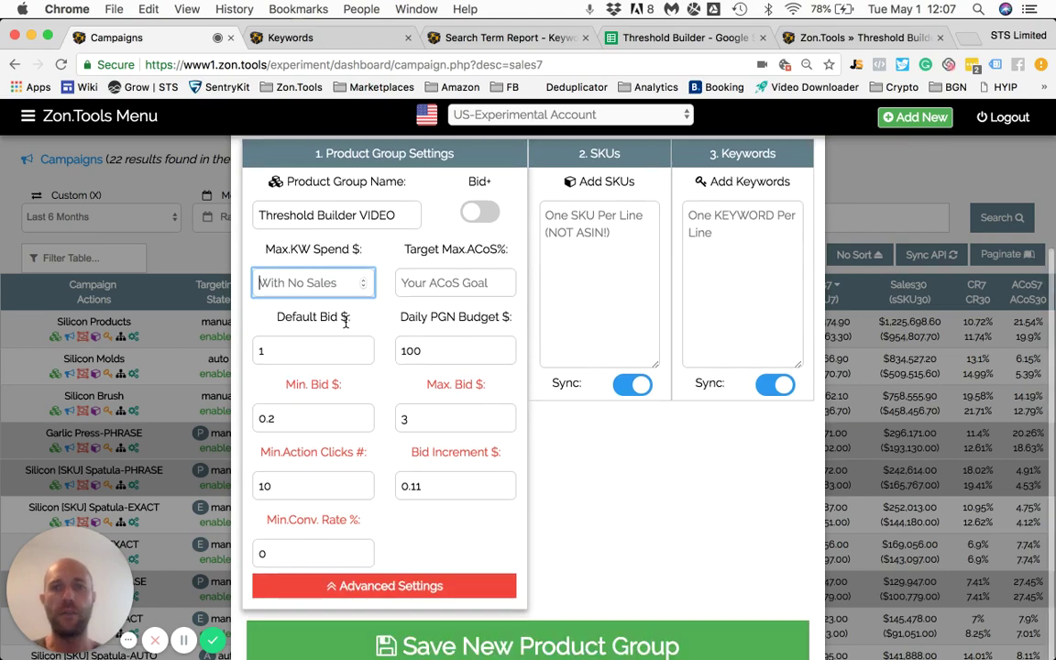
click(683, 37)
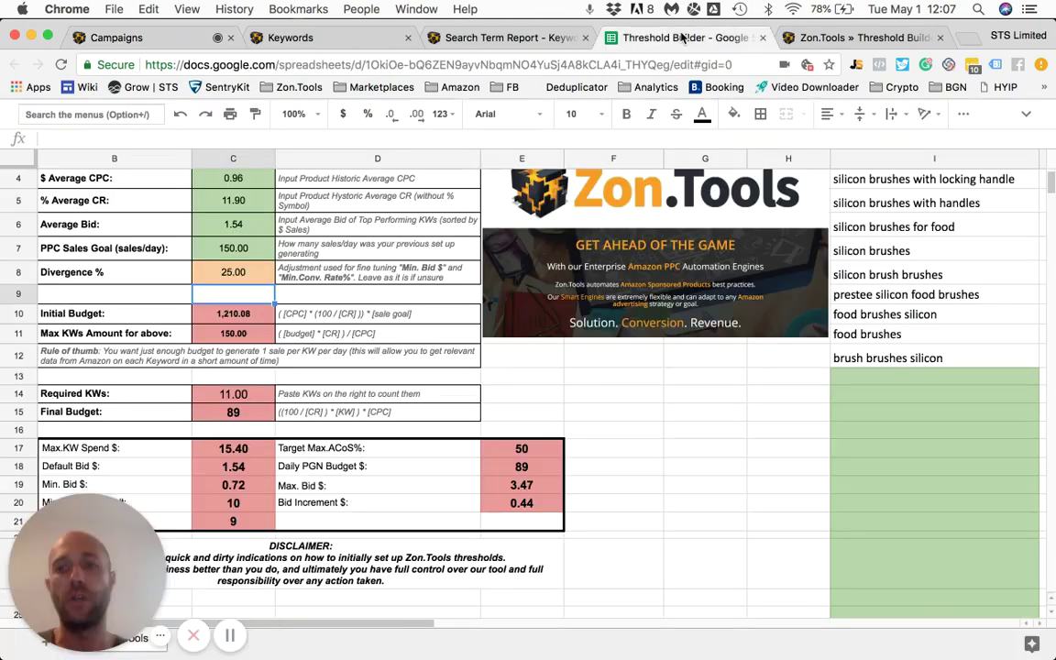
click(169, 41)
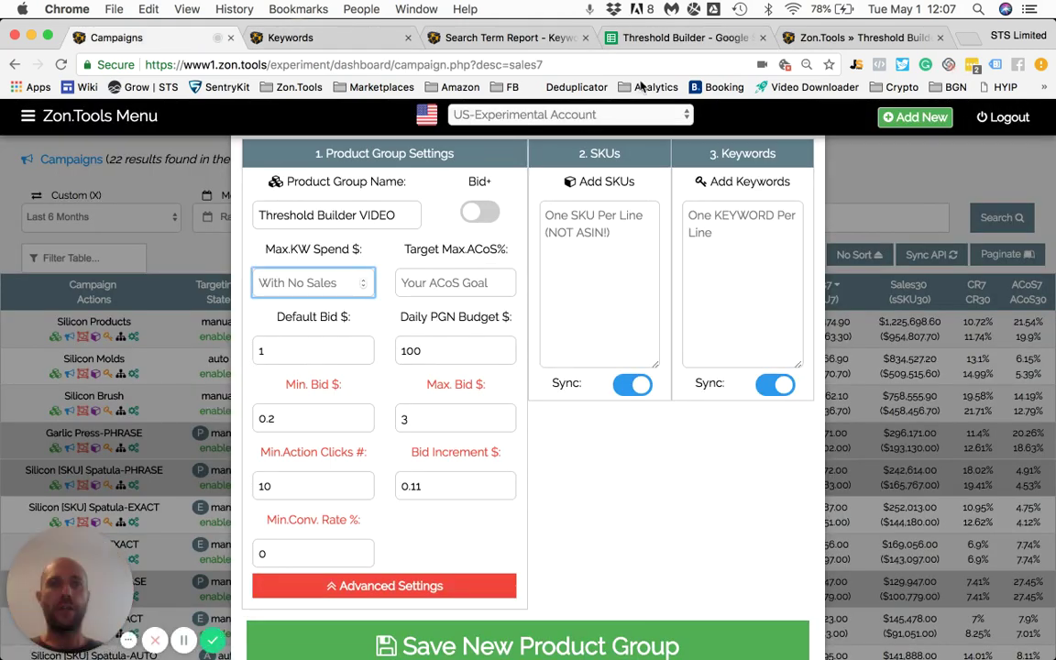
click(682, 37)
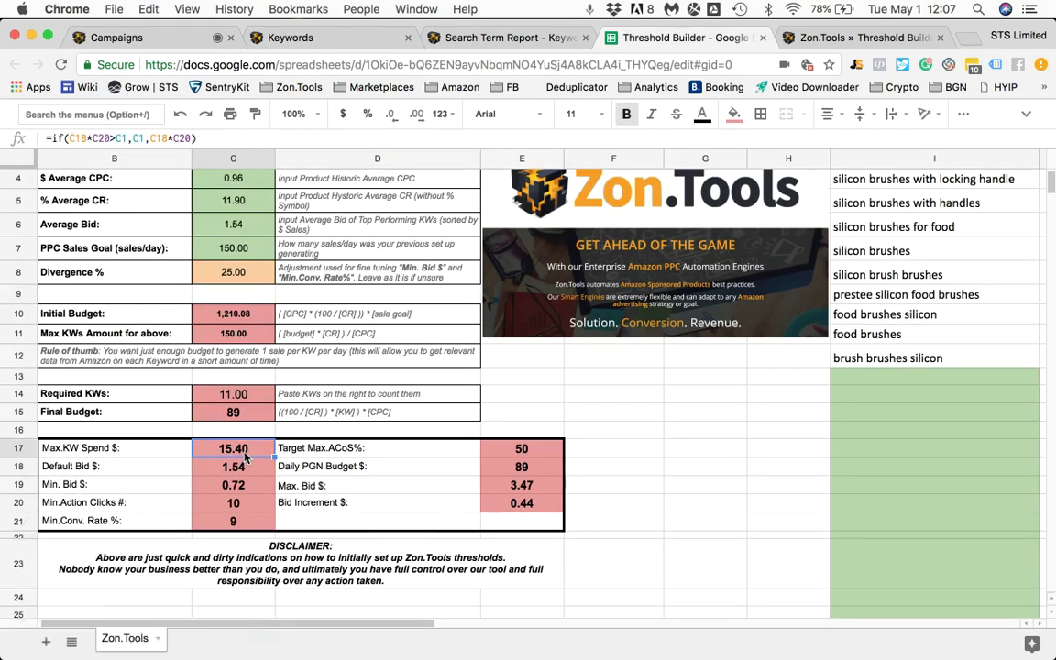
click(136, 35)
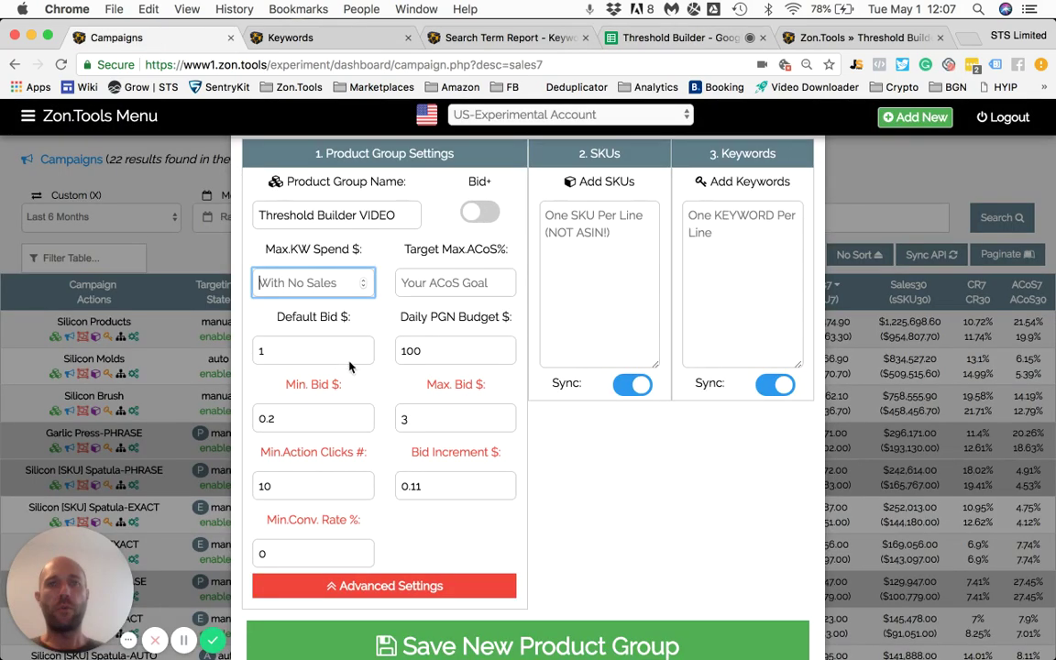
text(15.40)
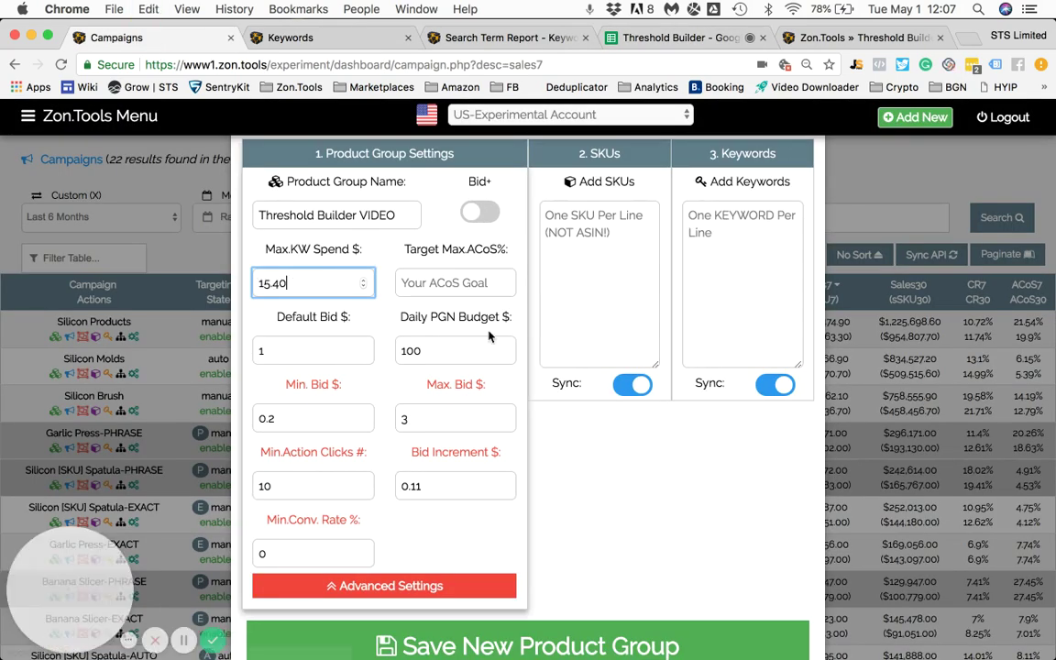
Step: Set target max ACoS to 50, copied from sheet cell E17
click(673, 37)
click(522, 448)
key(super+c)
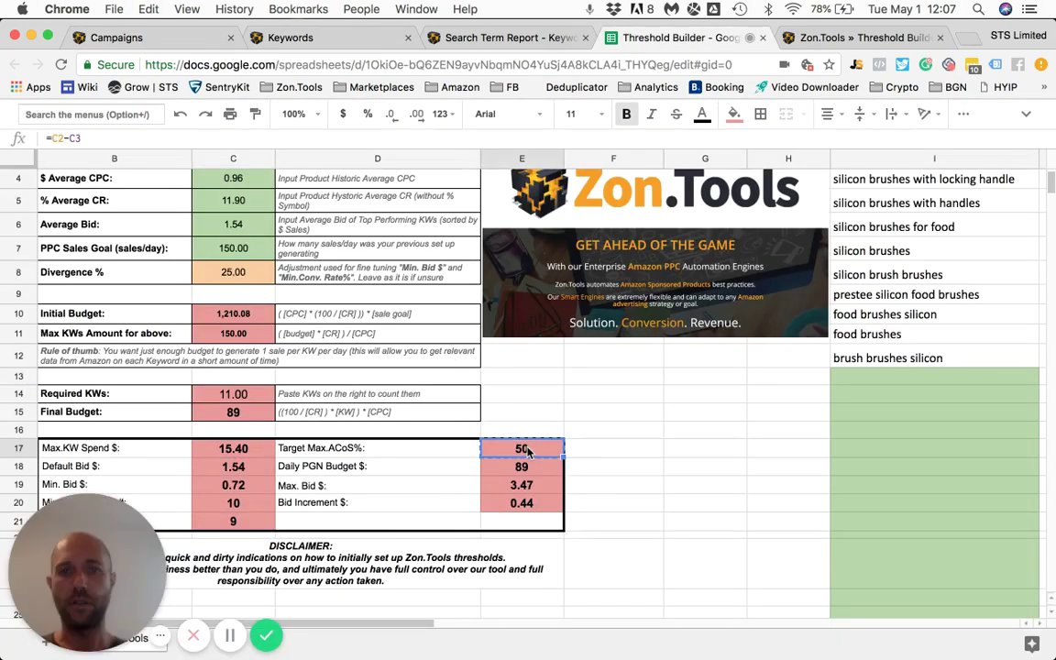
click(119, 37)
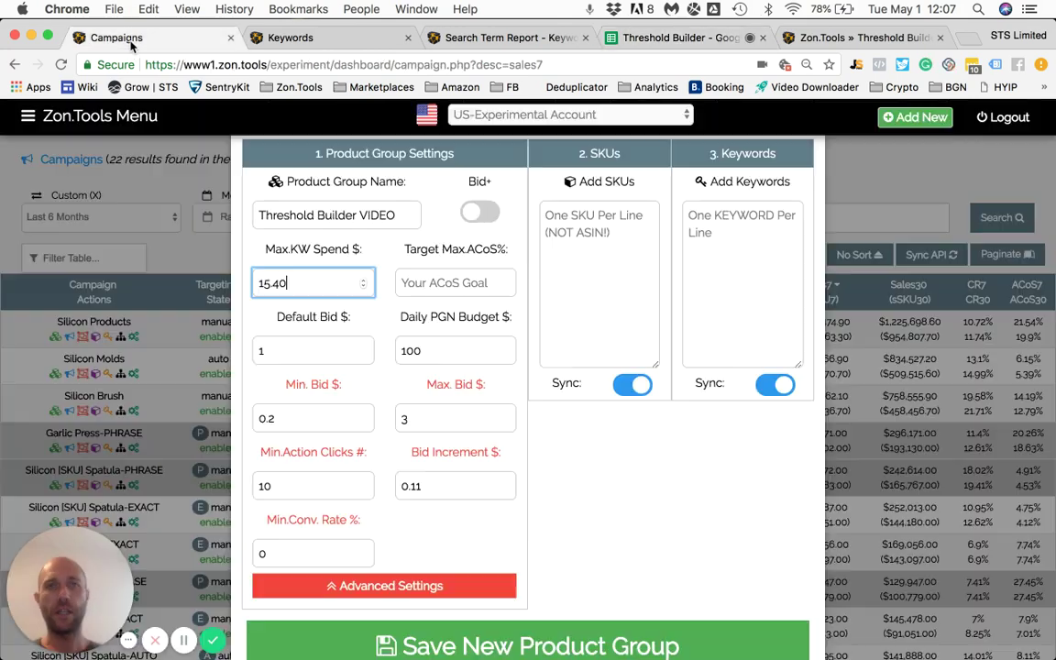
click(441, 282)
key(super+v)
Step: Set the default bid to 1.54, copied from sheet cell C18
click(646, 37)
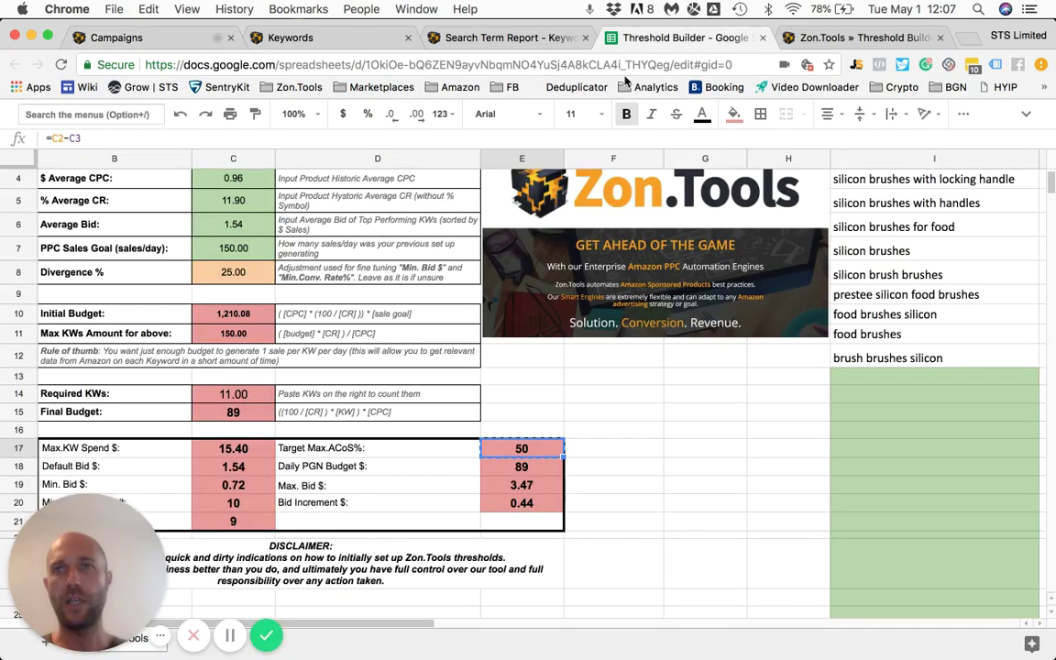
click(237, 466)
key(super+c)
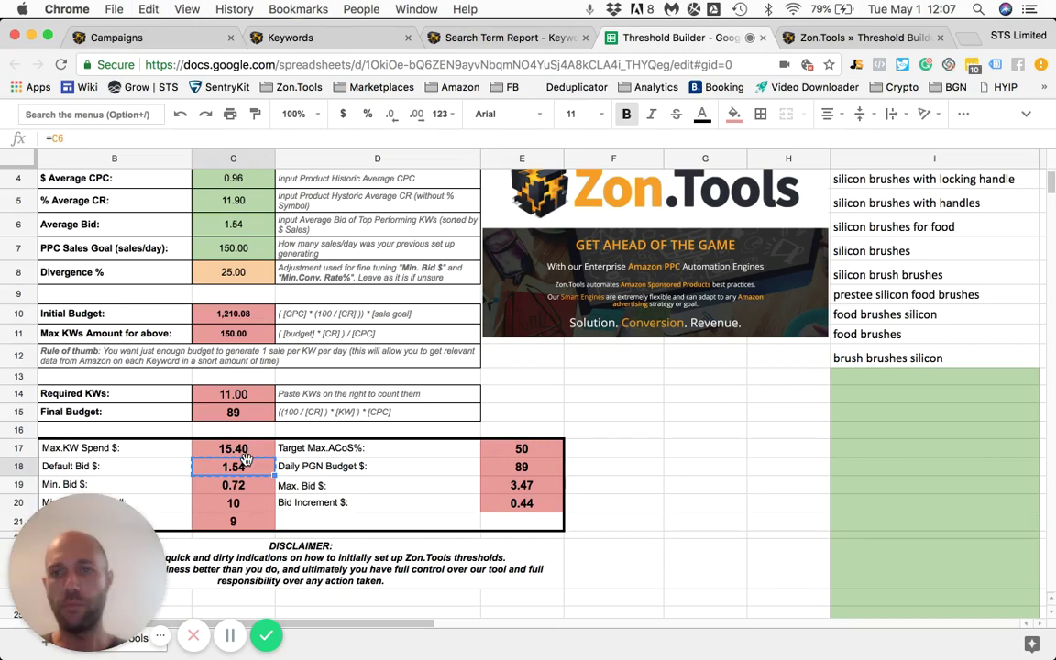
click(119, 37)
double_click(315, 351)
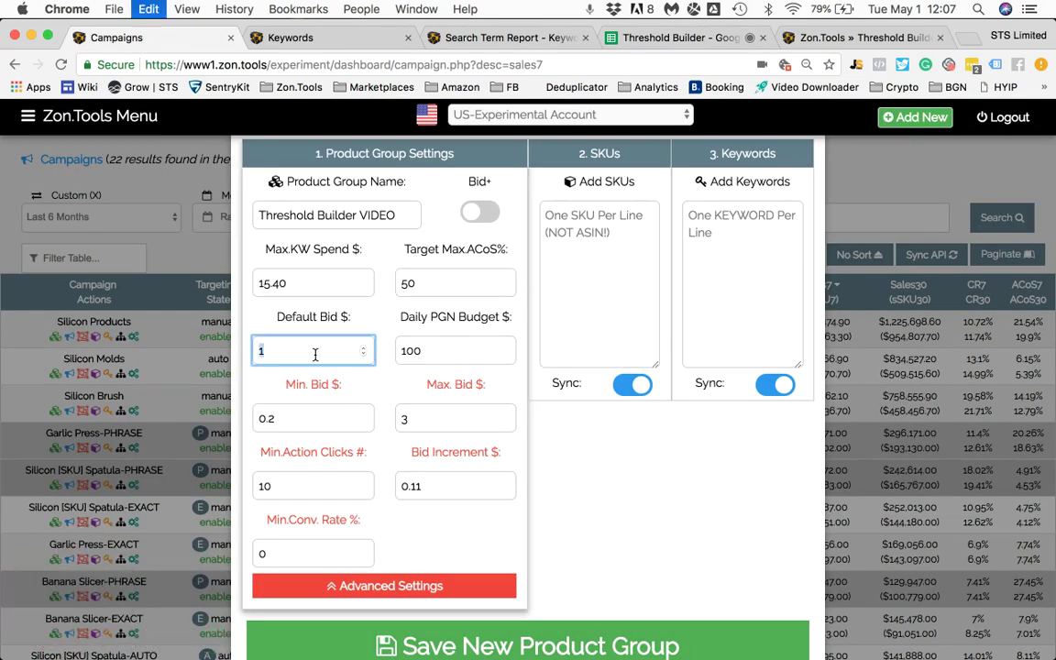
key(super+v)
Step: Replace the daily PGN budget of 100 with 89 from sheet cell E18
double_click(443, 350)
click(687, 38)
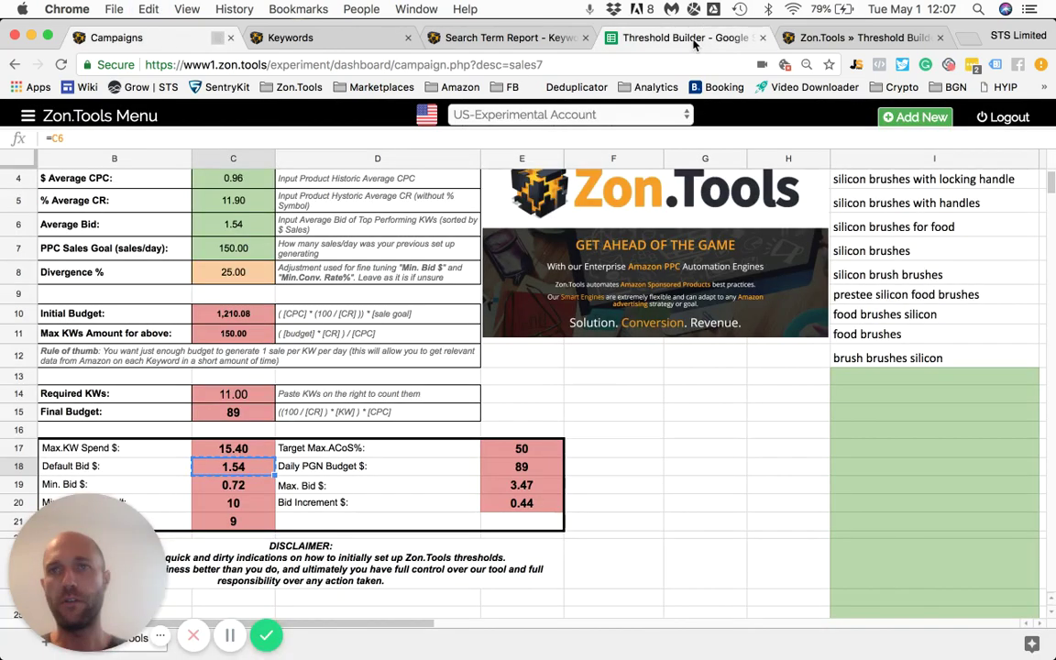
click(521, 465)
key(super+c)
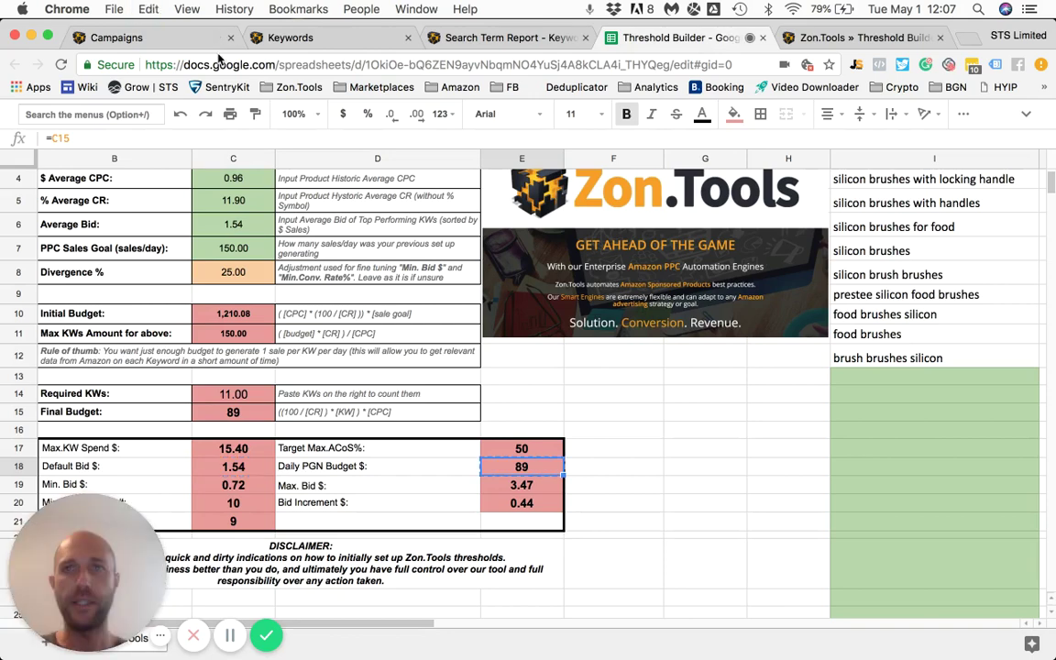
click(161, 40)
key(super+v)
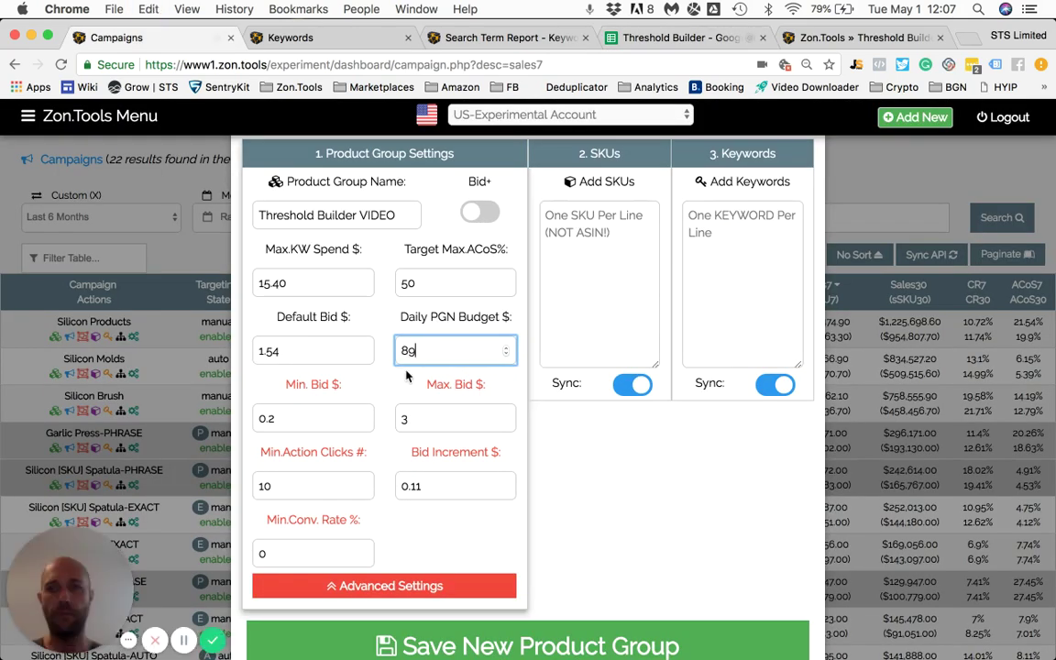
Step: Paste 1.54 from C18 over the minimum bid of 0.2
click(325, 417)
click(687, 37)
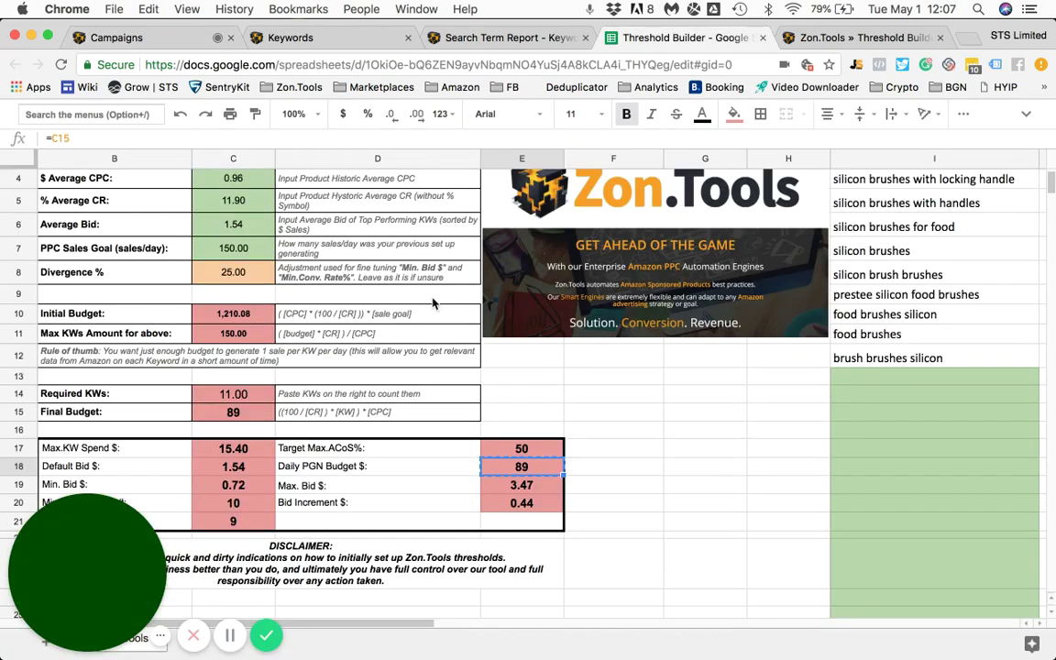
click(260, 467)
key(super+c)
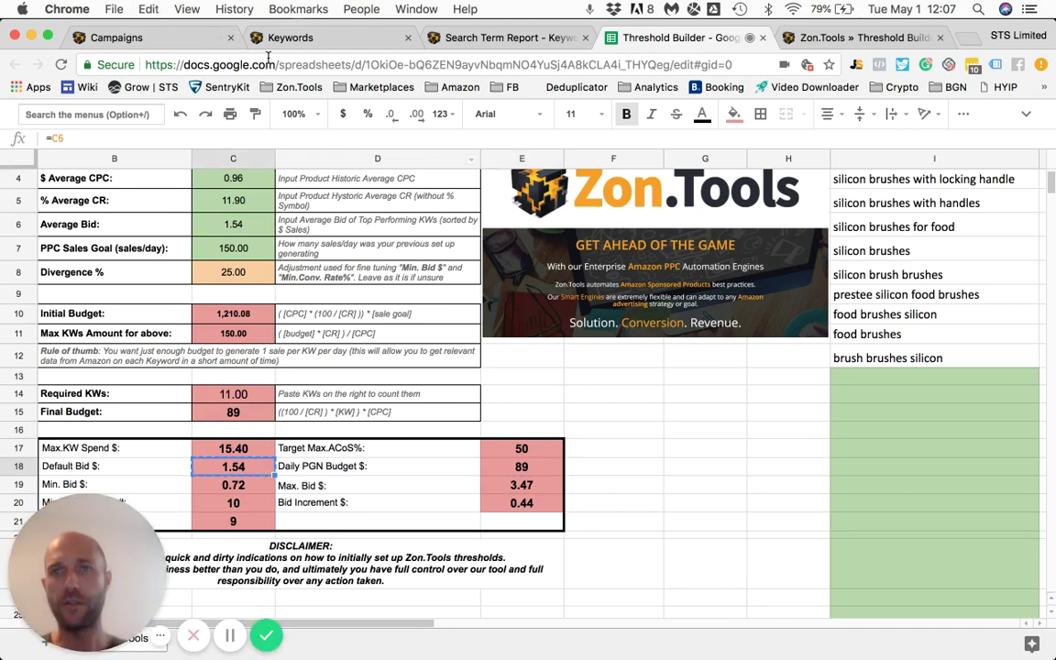
click(189, 40)
double_click(335, 355)
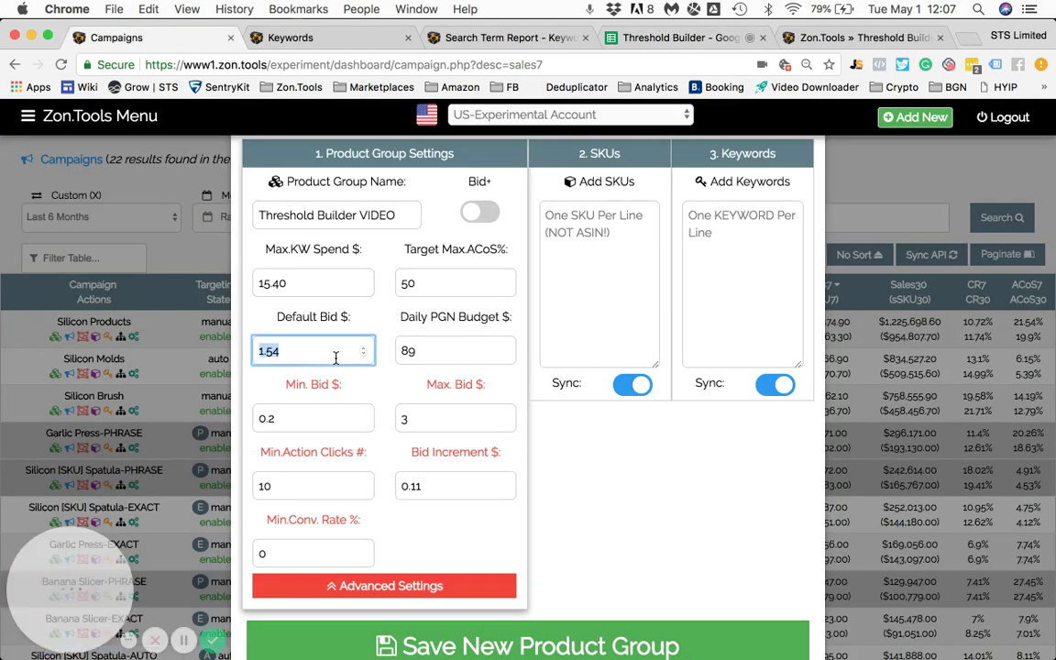
double_click(329, 417)
key(super+v)
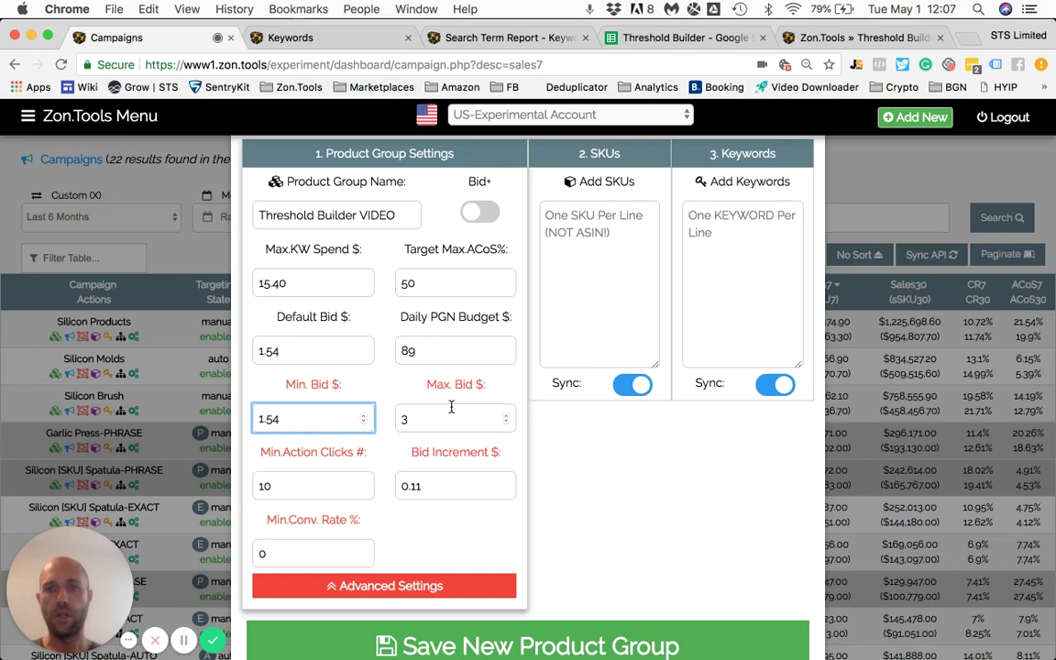
Step: Correct the minimum bid to 0.72, copied from sheet cell C19
click(453, 414)
click(680, 37)
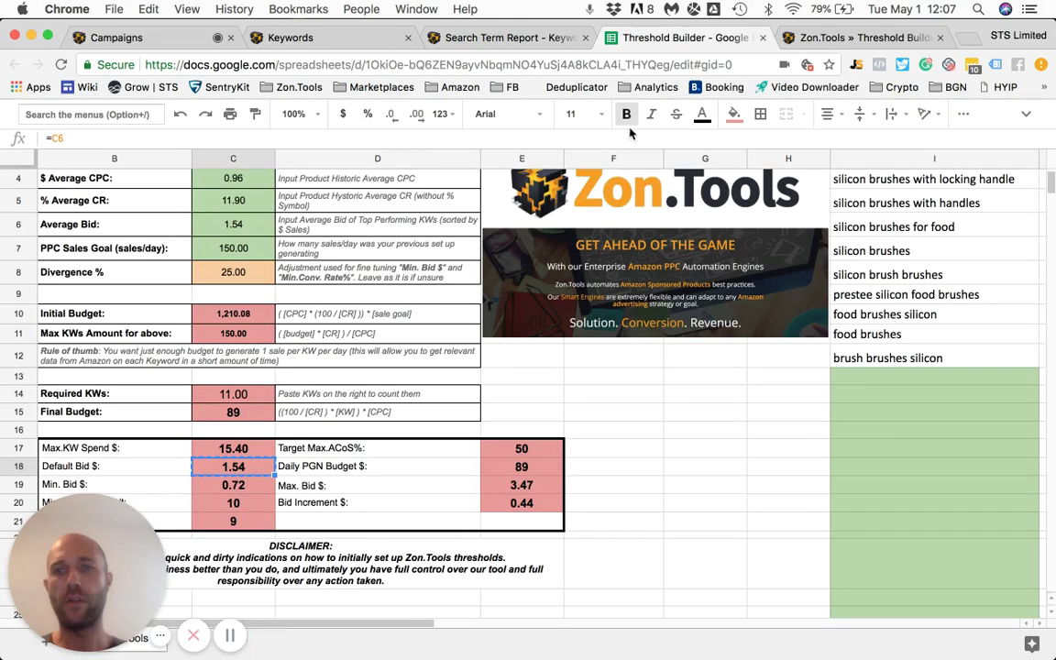
click(264, 488)
key(super+c)
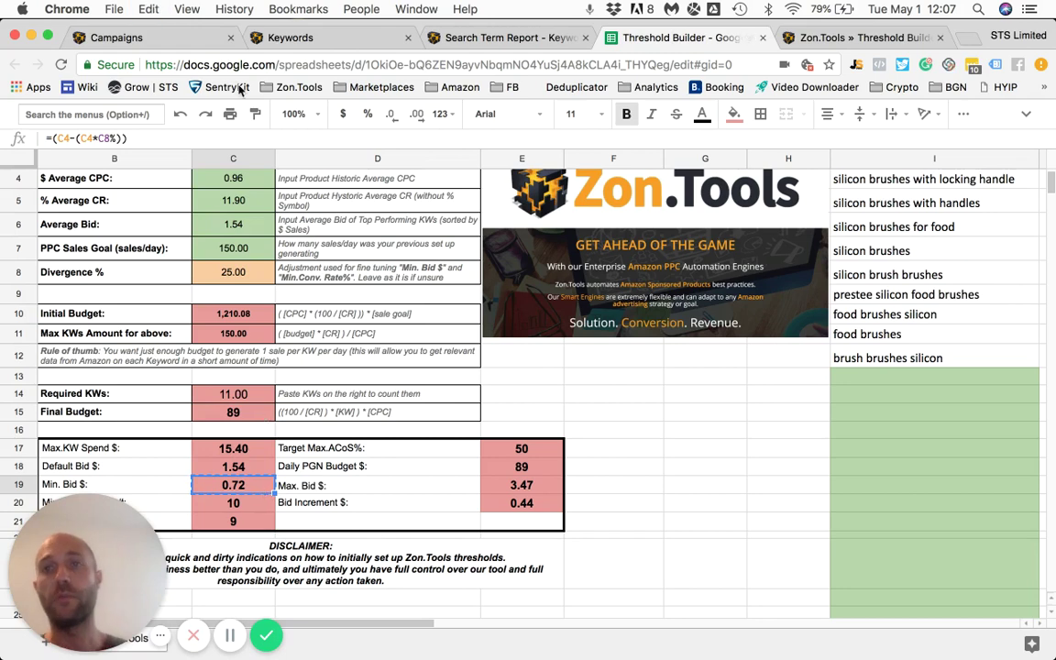
click(169, 40)
double_click(337, 414)
key(super+v)
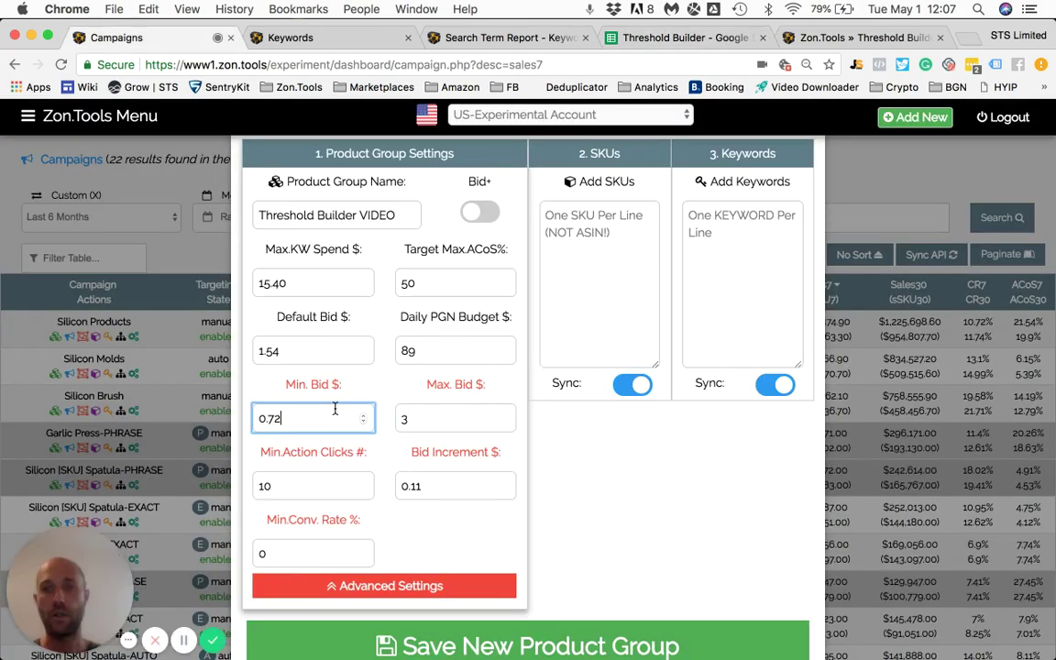
Step: Set the maximum bid to 3.47 from sheet cell E19
click(457, 419)
text(3)
click(682, 38)
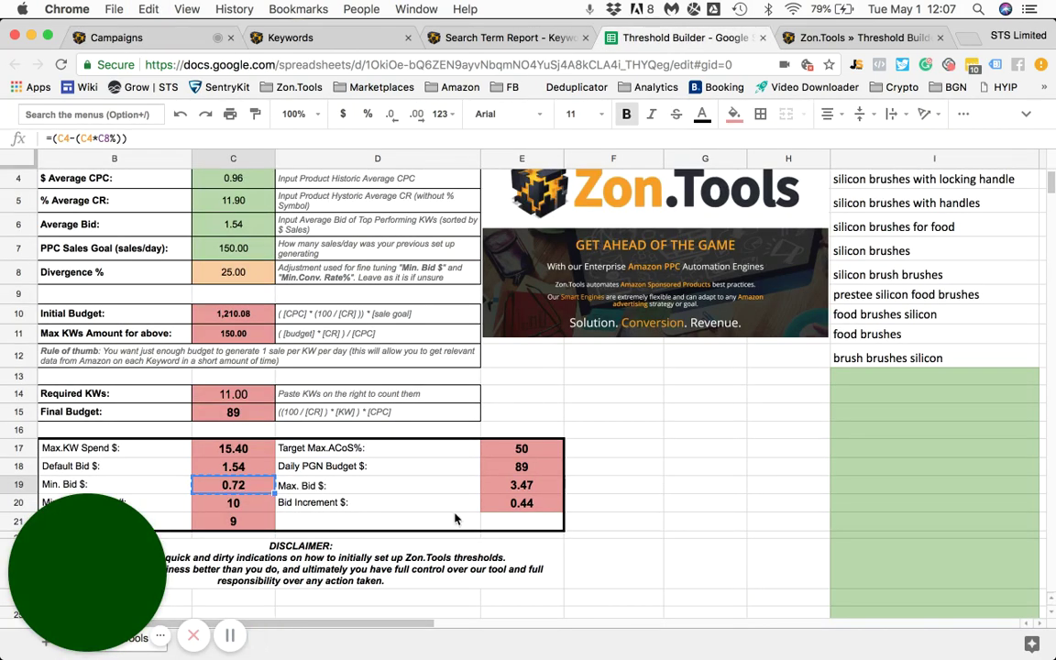
click(559, 483)
key(super+c)
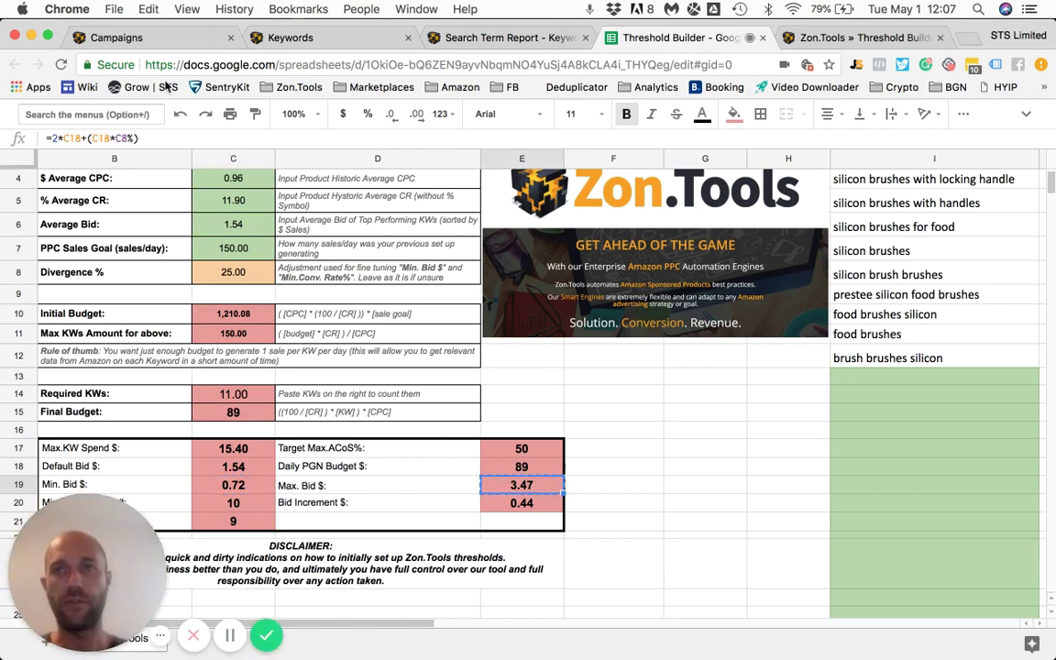
click(149, 40)
key(super+a)
key(super+v)
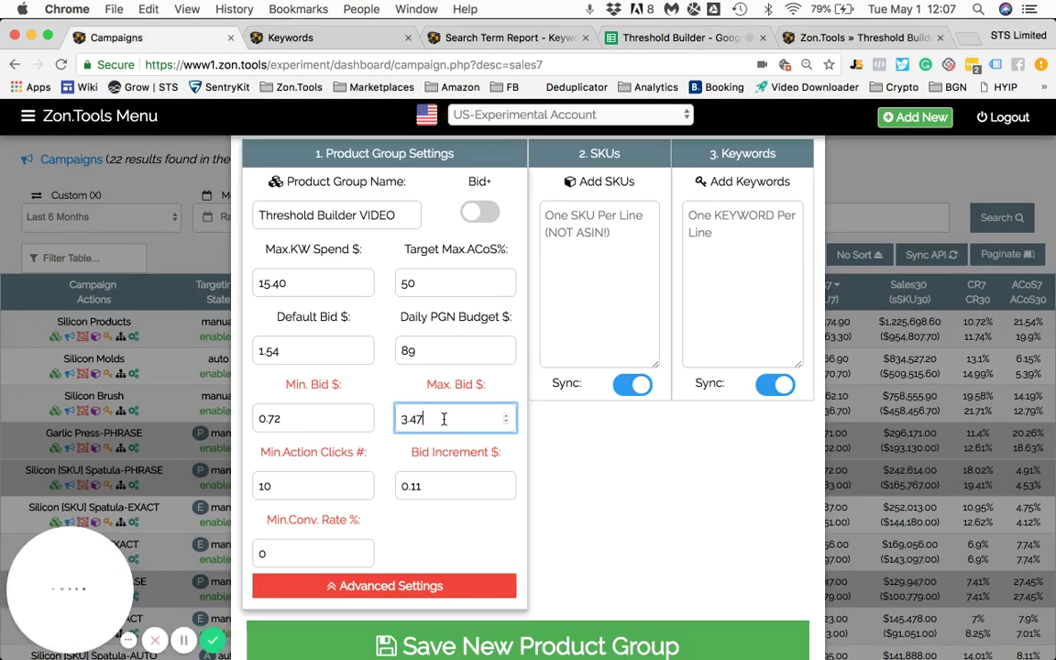
Step: Set Min.Action Clicks to 10, matching sheet cell C20
click(318, 487)
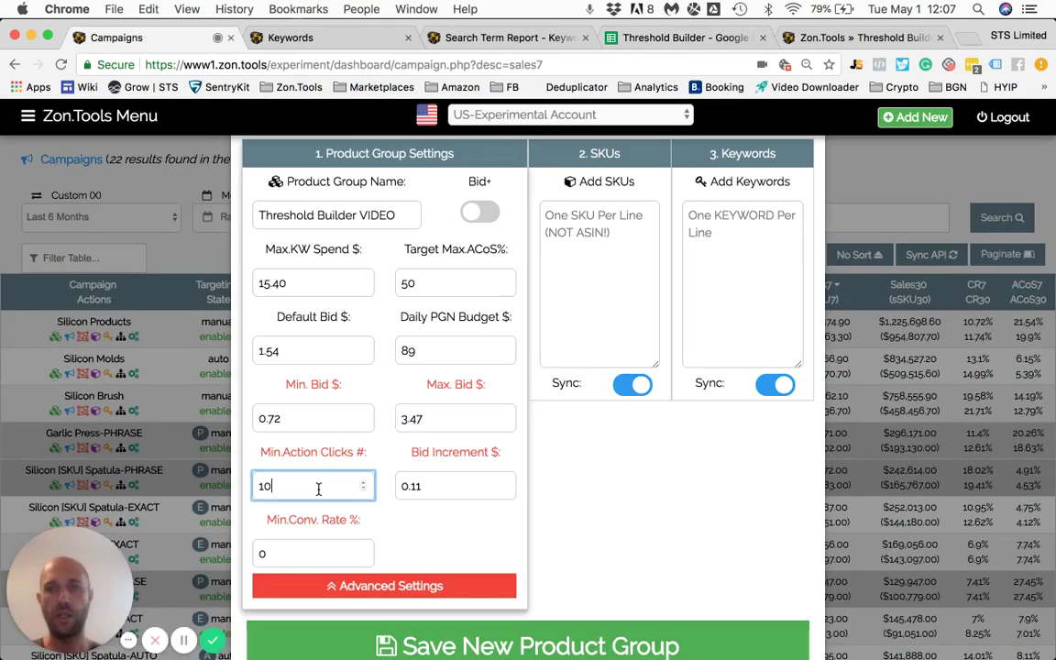
click(684, 38)
scroll(427, 413, down, 1)
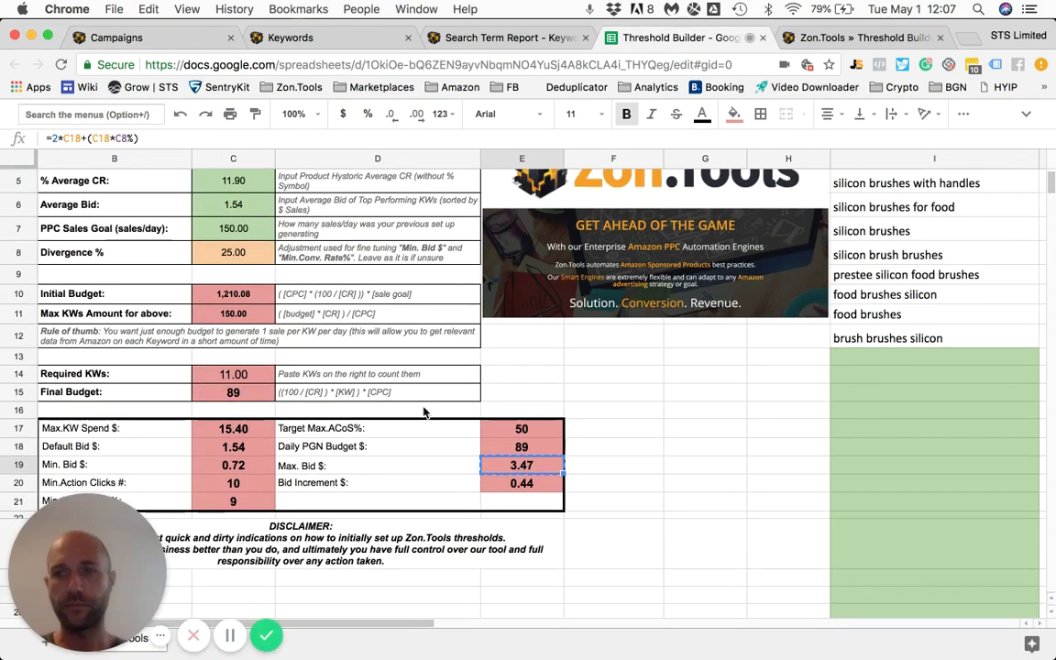
scroll(357, 452, down, 3)
click(257, 413)
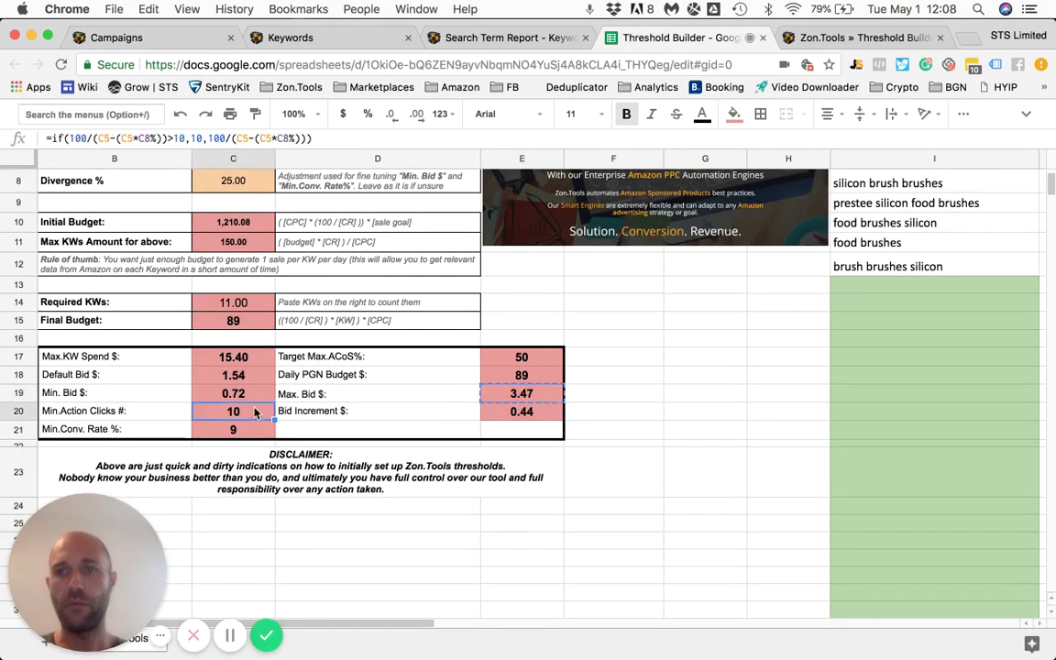
click(161, 40)
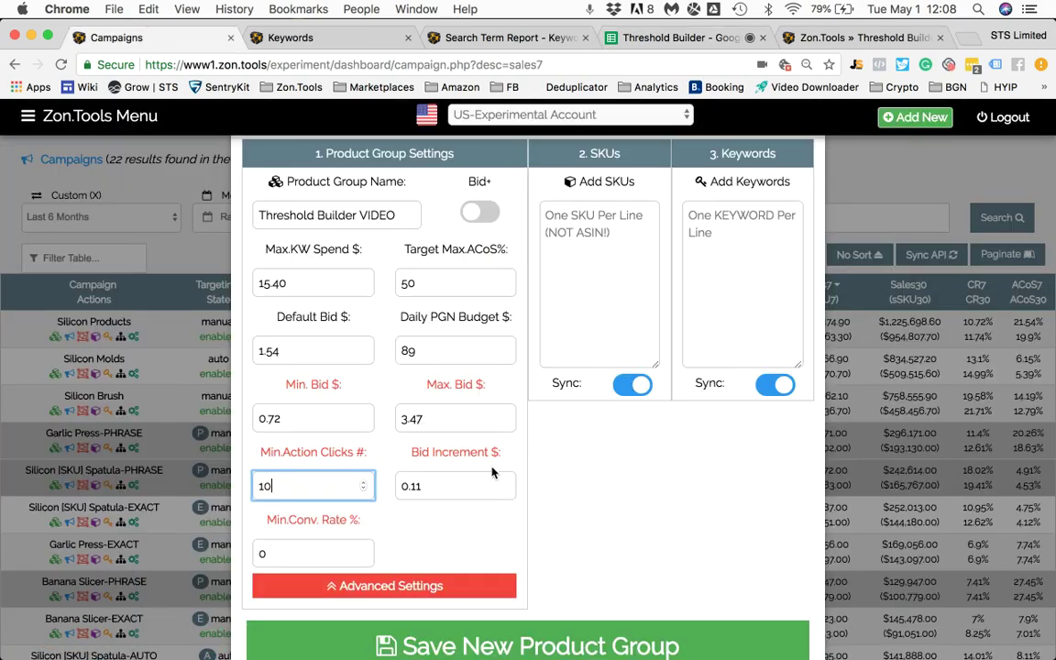
text(10)
click(458, 486)
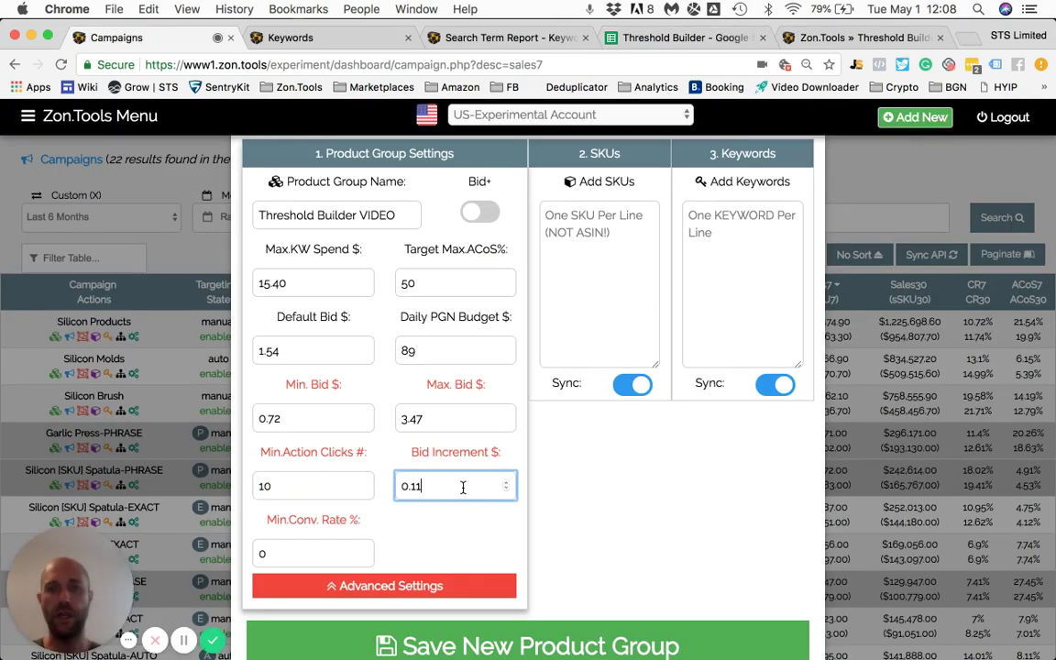
Step: Set Bid Increment to 0.44 and Min.Conv. Rate to 9 from the sheet
click(672, 38)
click(522, 412)
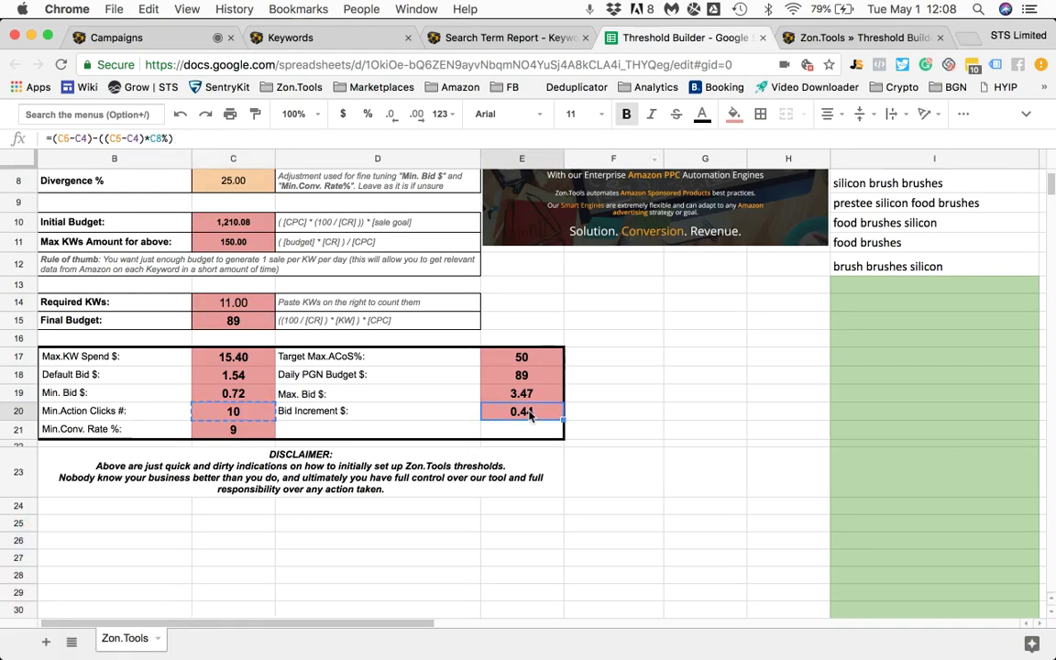
click(158, 40)
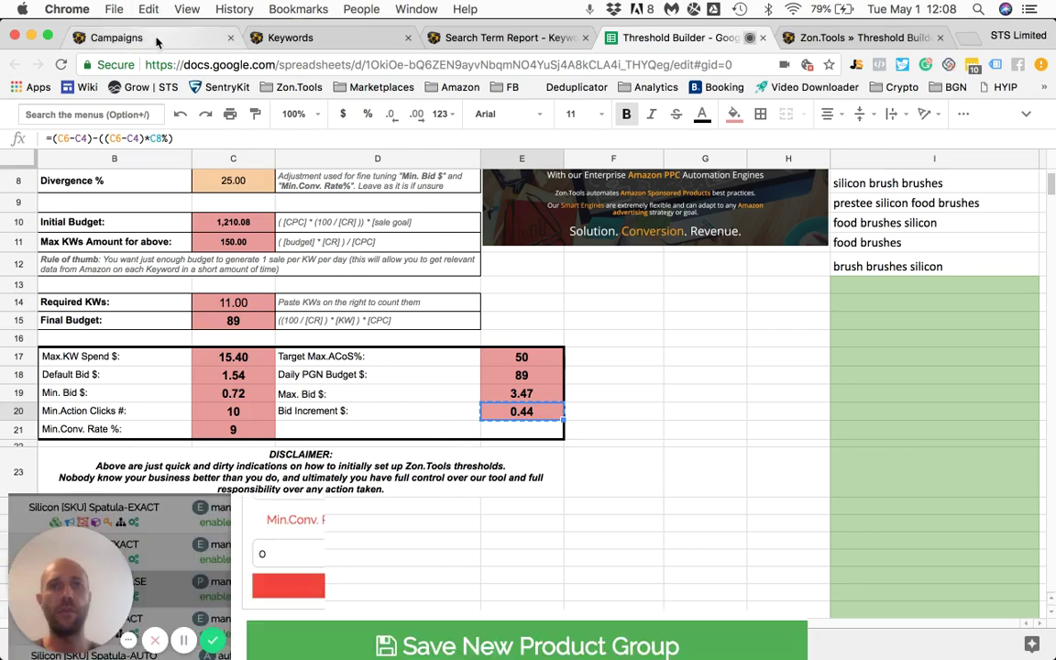
key(ctrl+v)
click(313, 550)
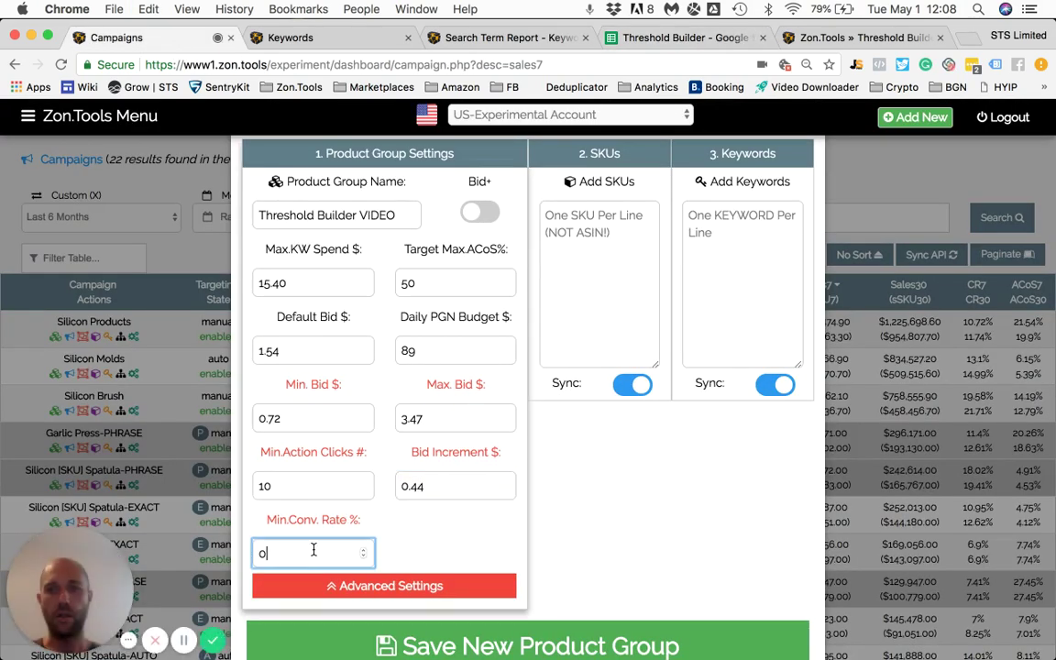
click(633, 38)
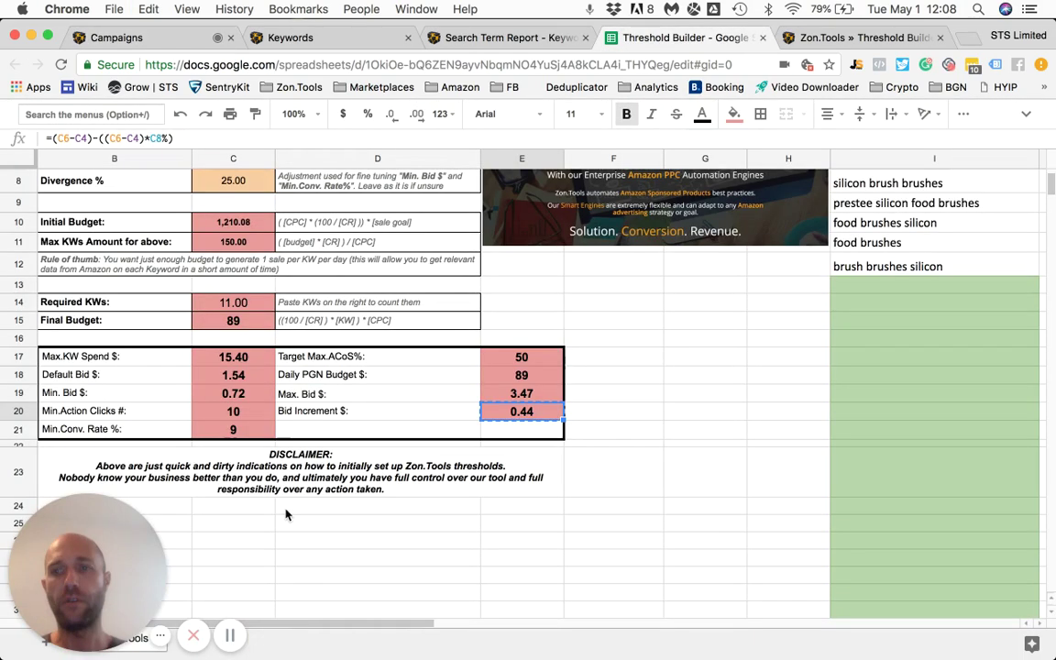
click(233, 429)
key(cmd+c)
click(154, 36)
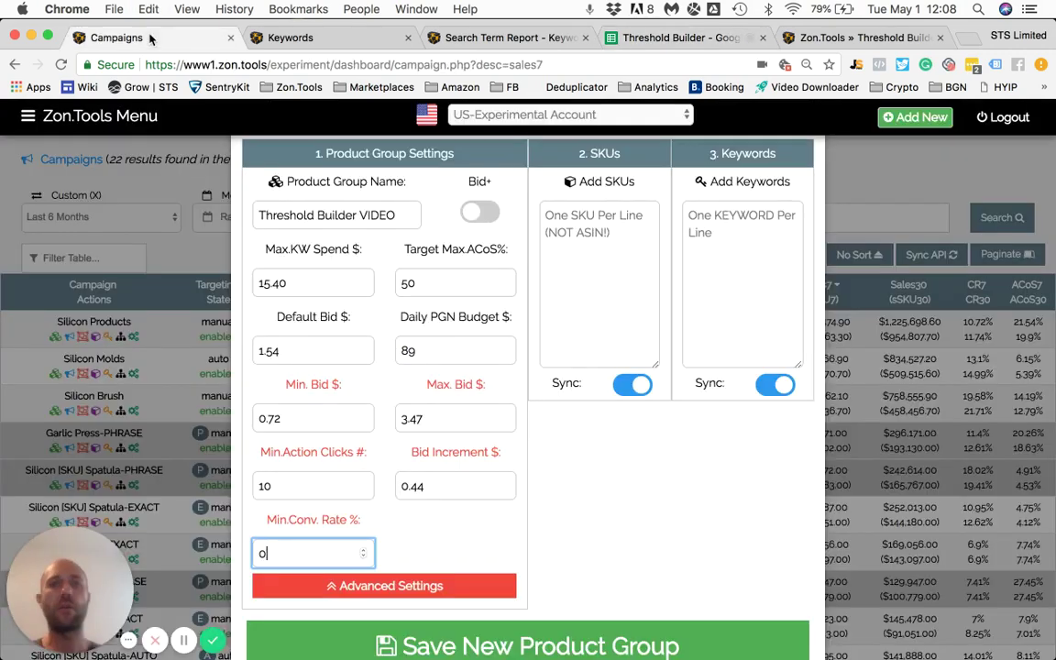
key(BackSpace)
key(cmd+v)
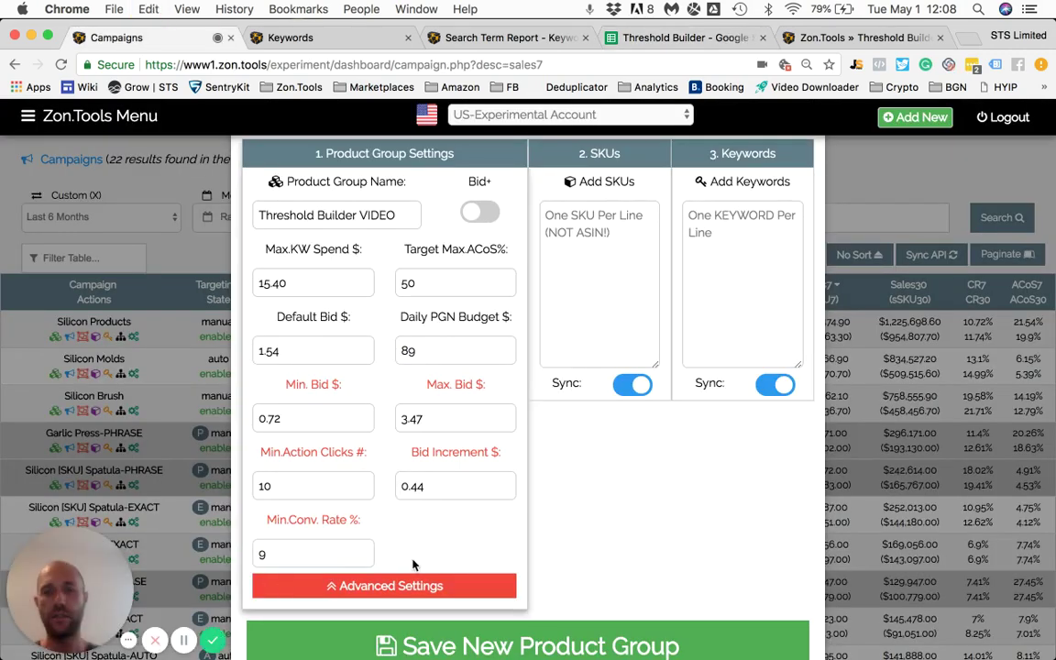
Step: Add SKU 2 and paste the 11 keywords from sheet range I2:I12
click(582, 311)
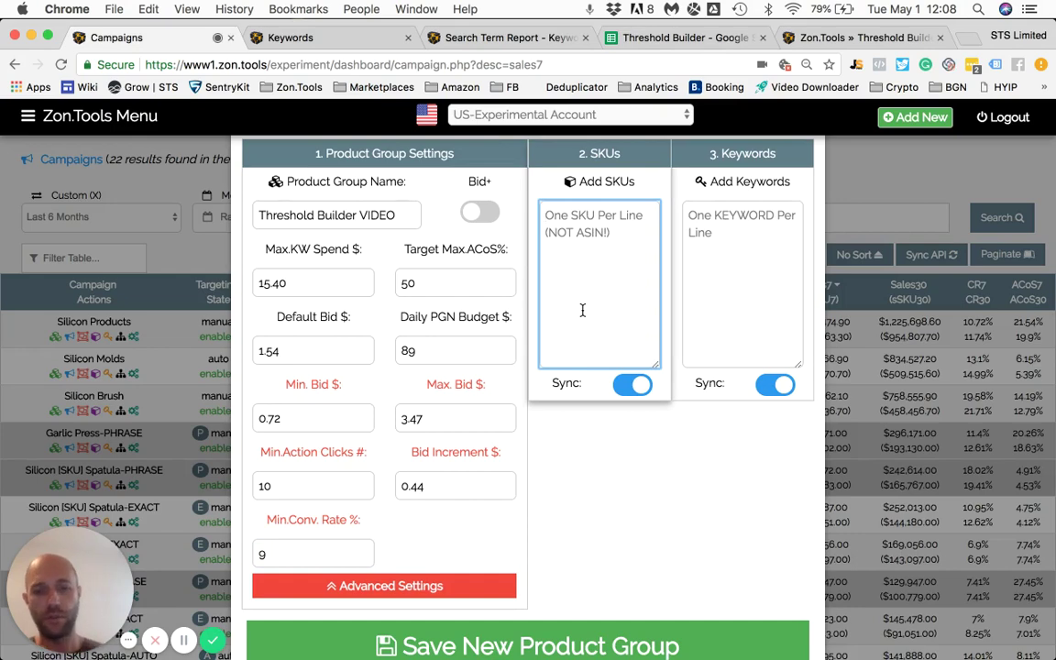
text(SKU)
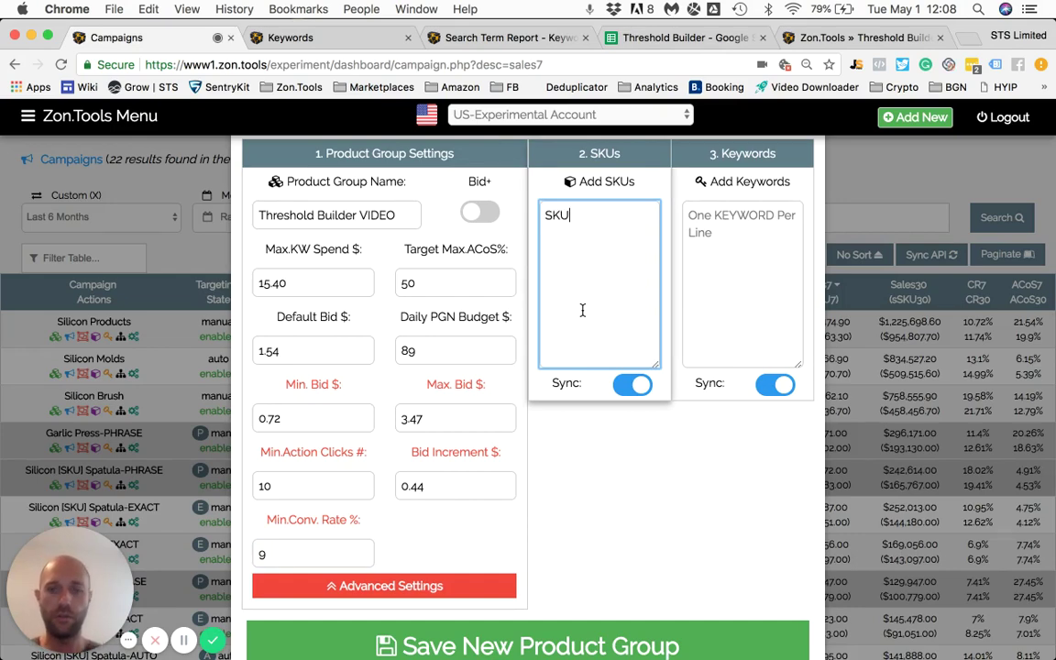
text( 2)
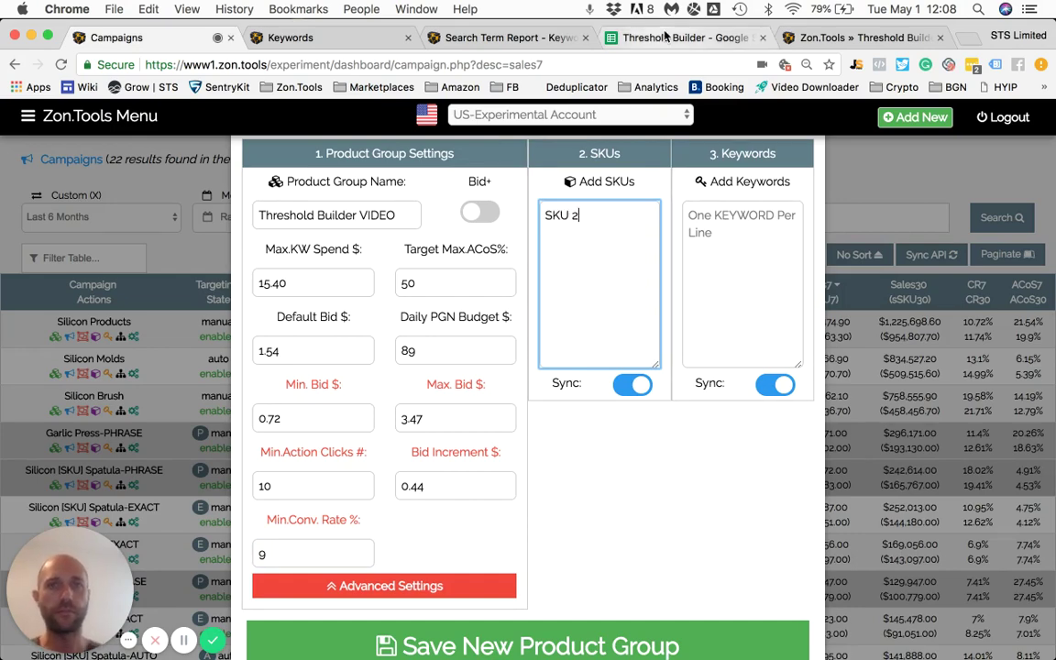
click(683, 38)
scroll(941, 344, up, 5)
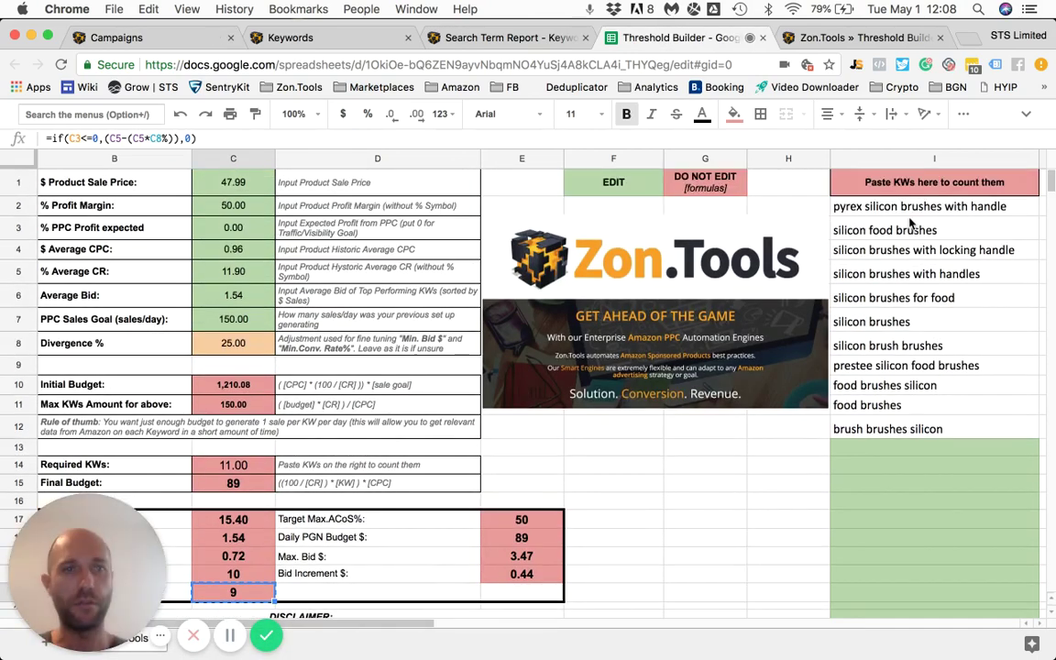
click(842, 207)
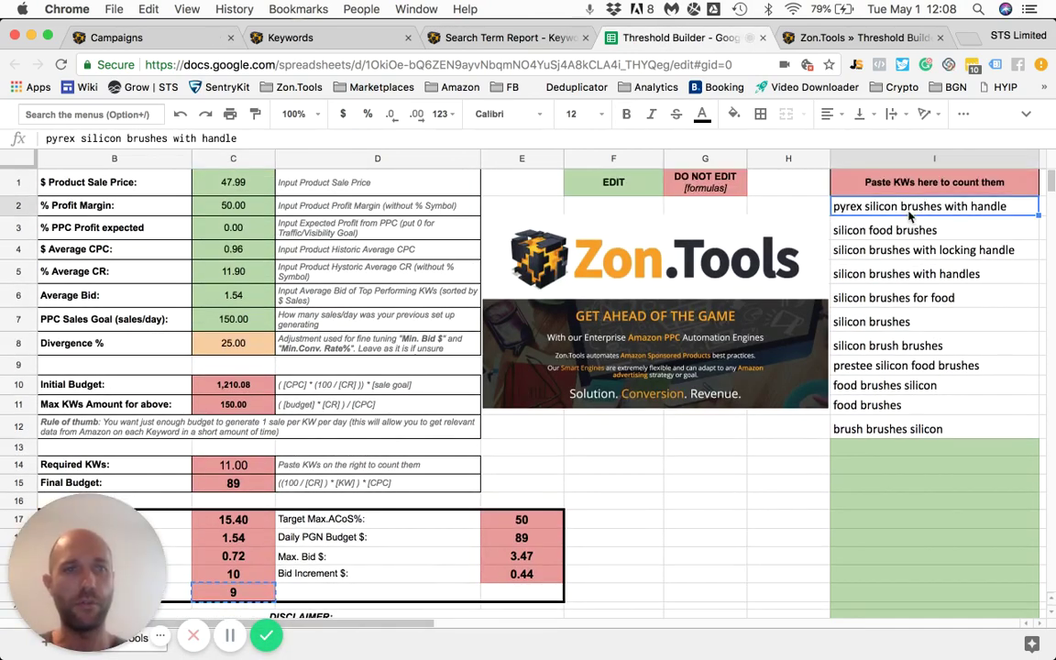
shift+click(898, 429)
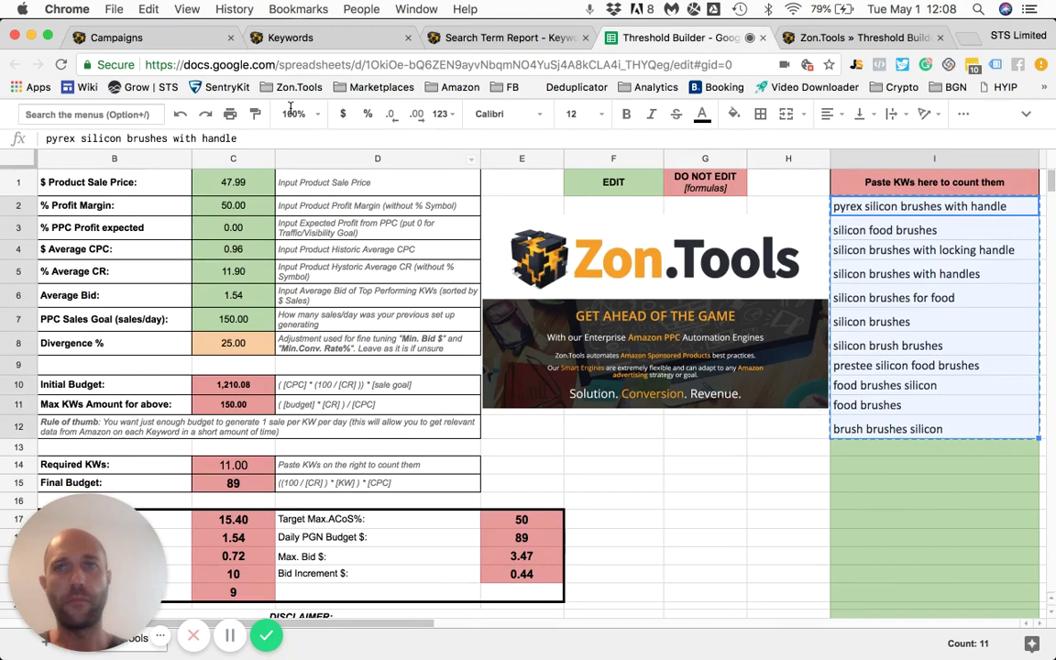
click(152, 41)
click(726, 302)
key(ctrl+v)
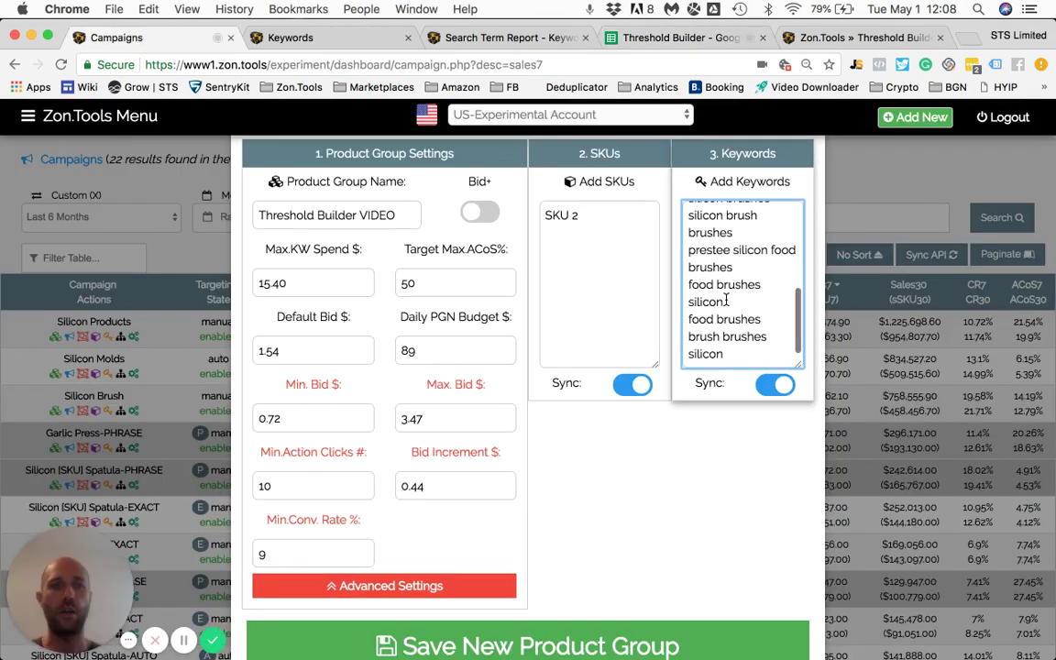
Step: Save the new Threshold Builder VIDEO product group
scroll(611, 416, down, 1)
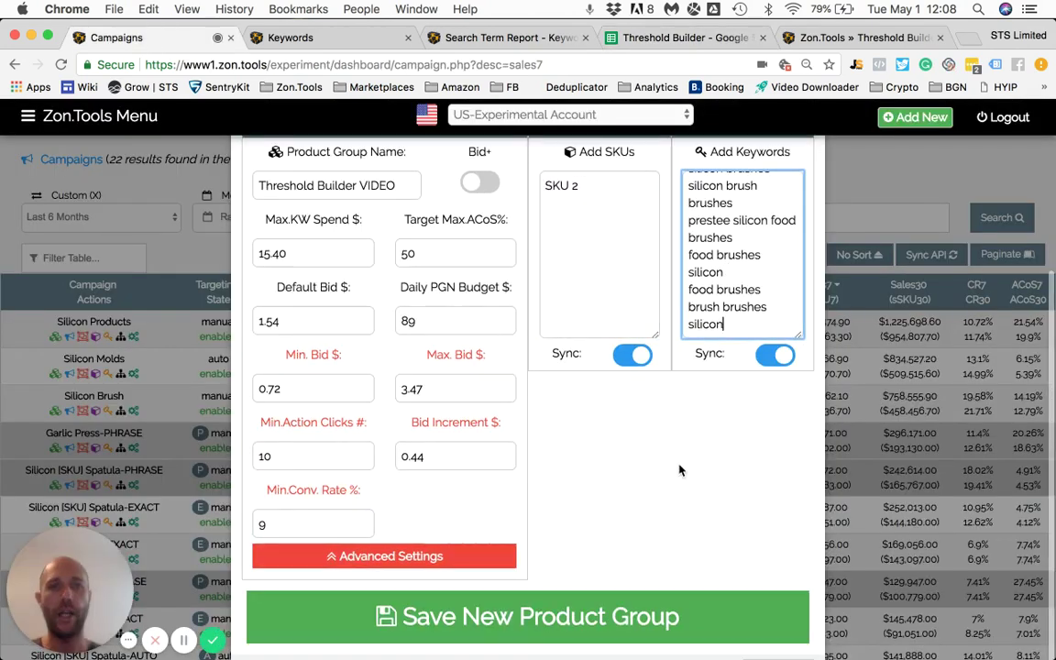
click(578, 609)
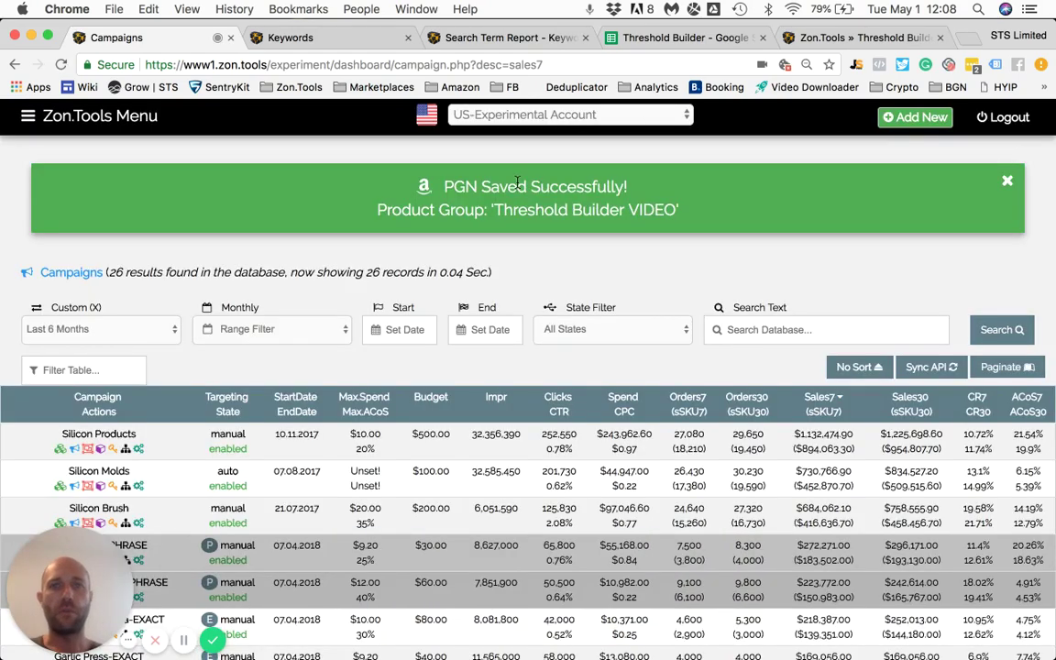
scroll(702, 176, down, 1)
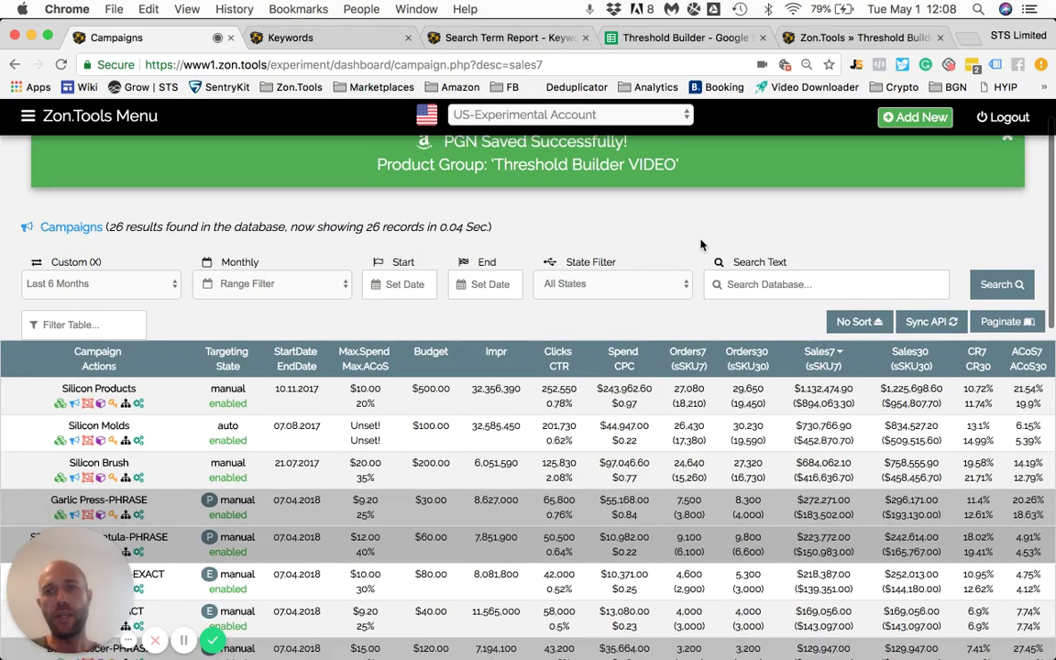
scroll(516, 329, down, 1)
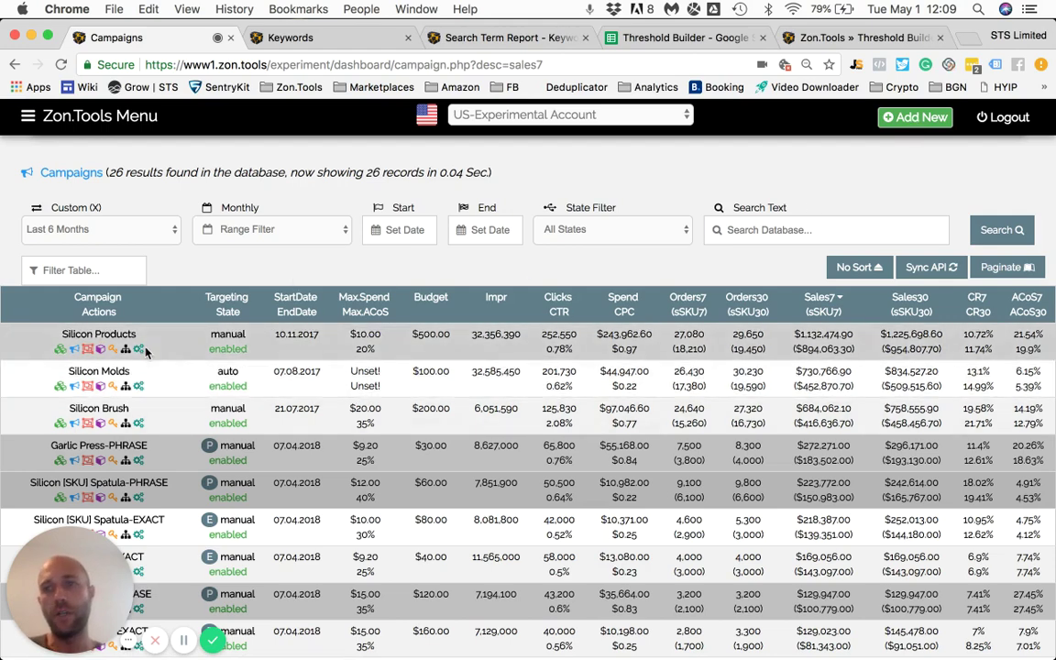
Step: Open the Silicon Products rules and look up the Target Max.ACoS value 50 in the Threshold Builder sheet
click(141, 350)
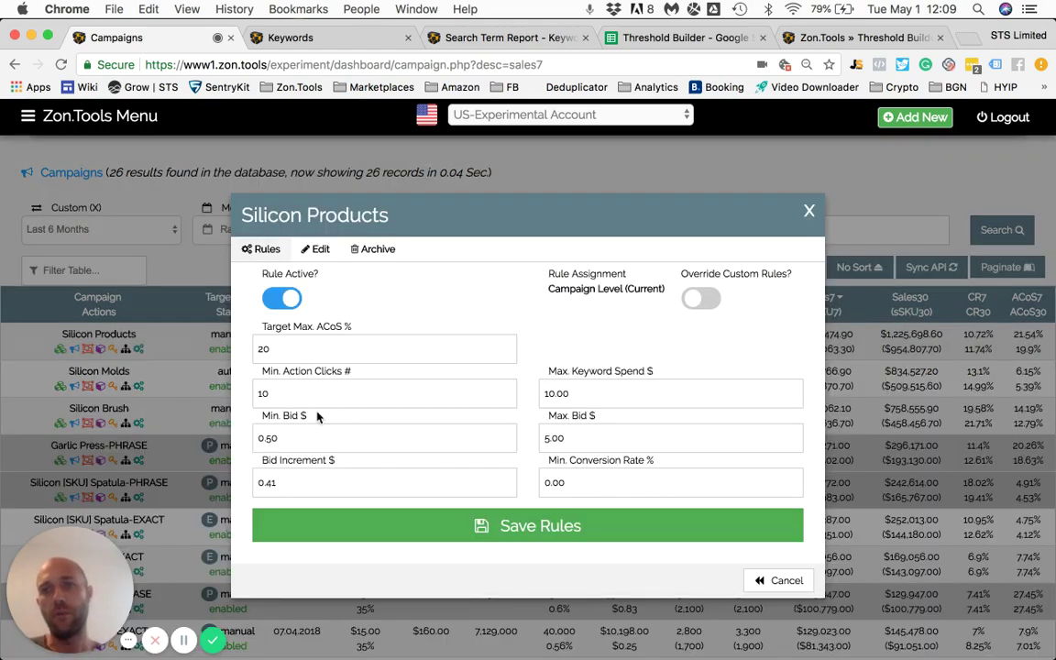
double_click(366, 342)
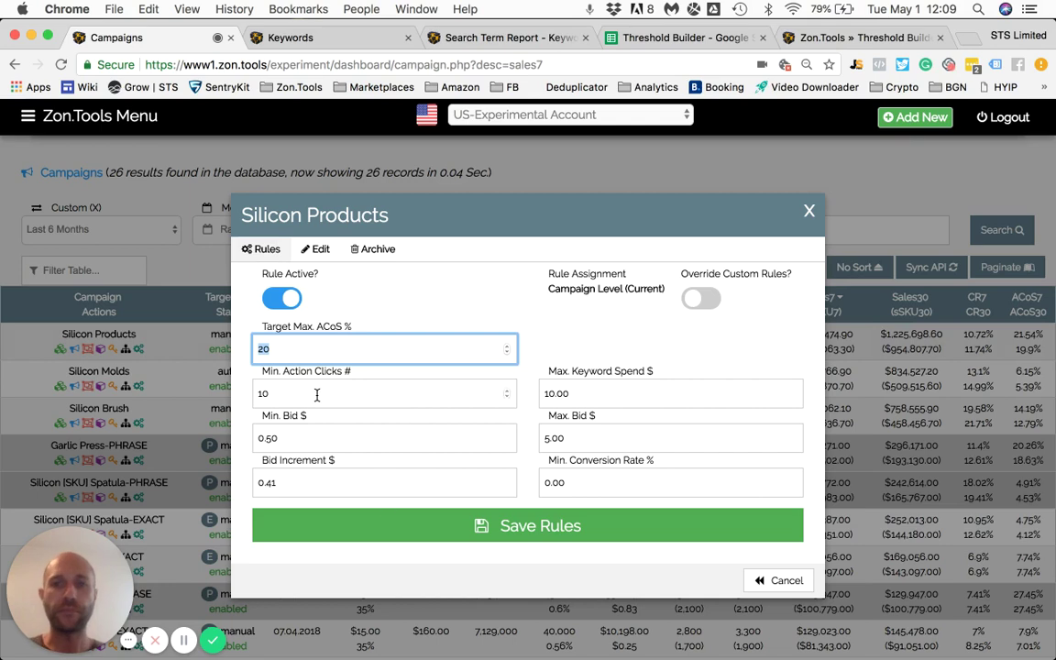
click(676, 40)
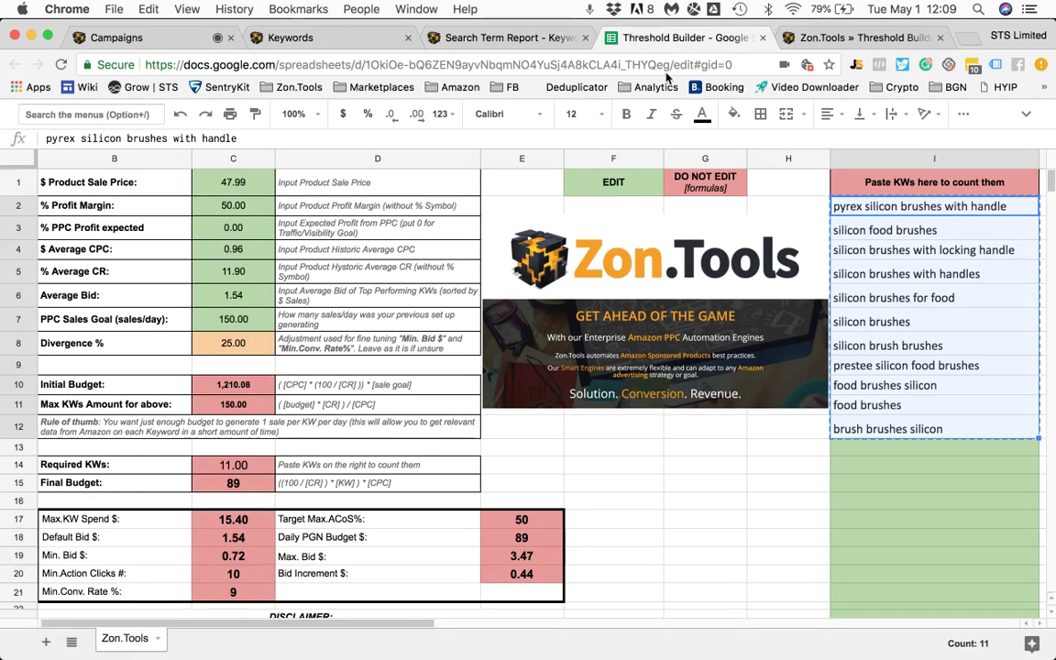
click(233, 518)
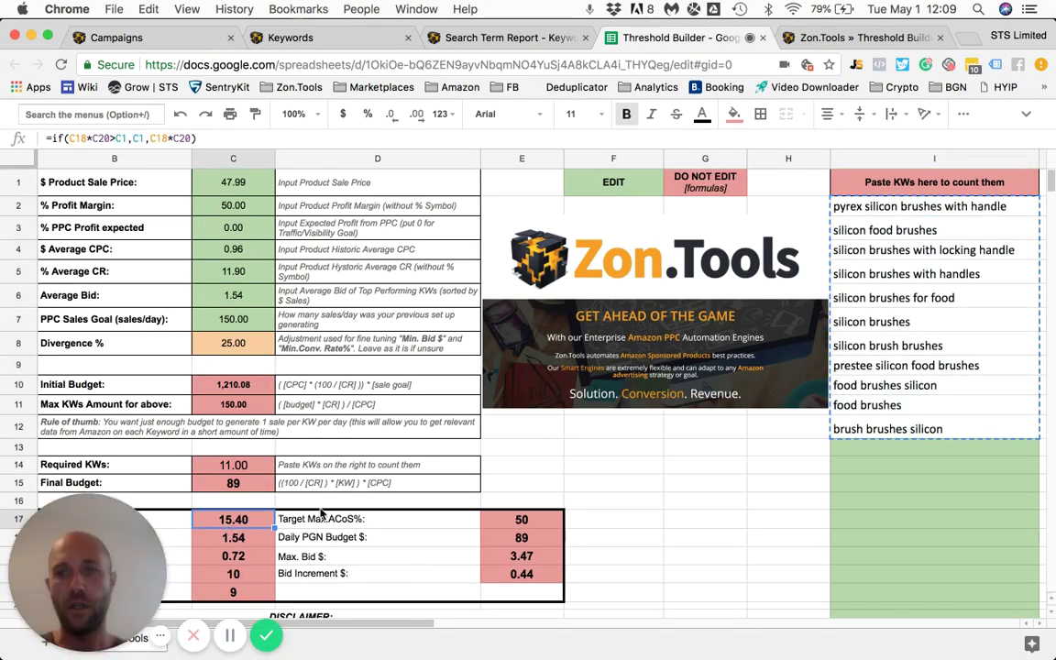
scroll(321, 512, down, 1)
click(519, 472)
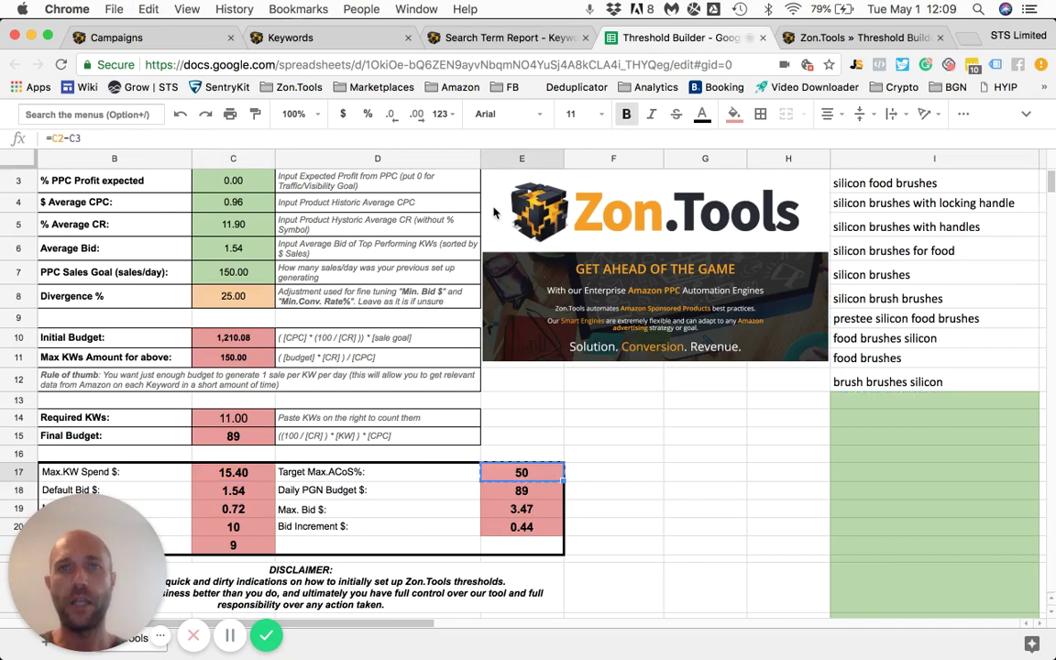
click(167, 44)
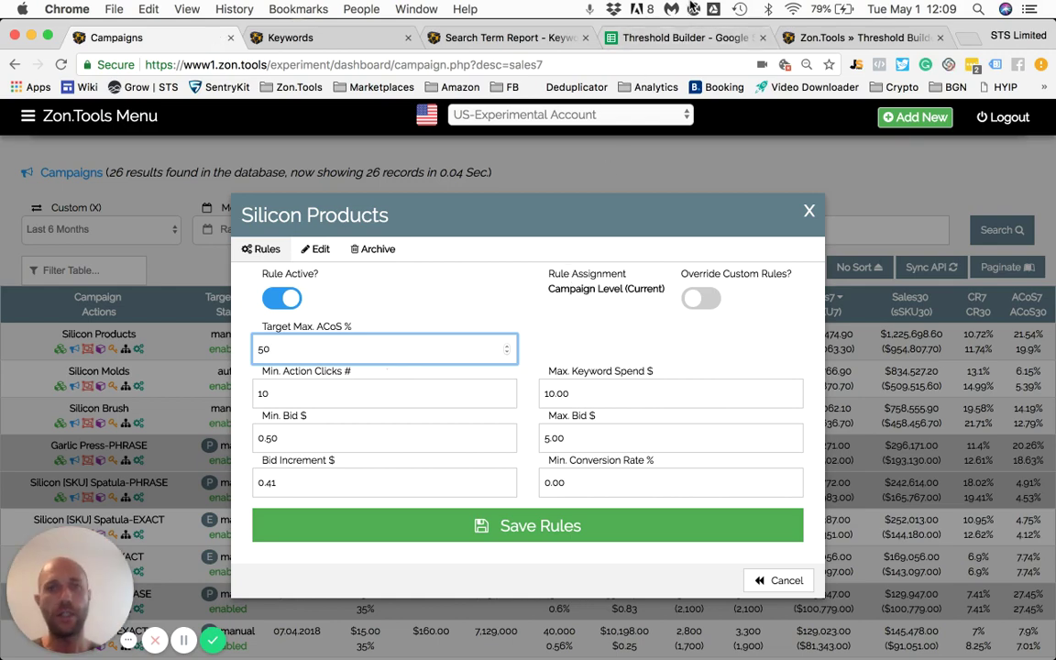
Step: Replace the 10.00 Max Keyword Spend with the sheet's 15.40 Max.KW Spend
click(683, 38)
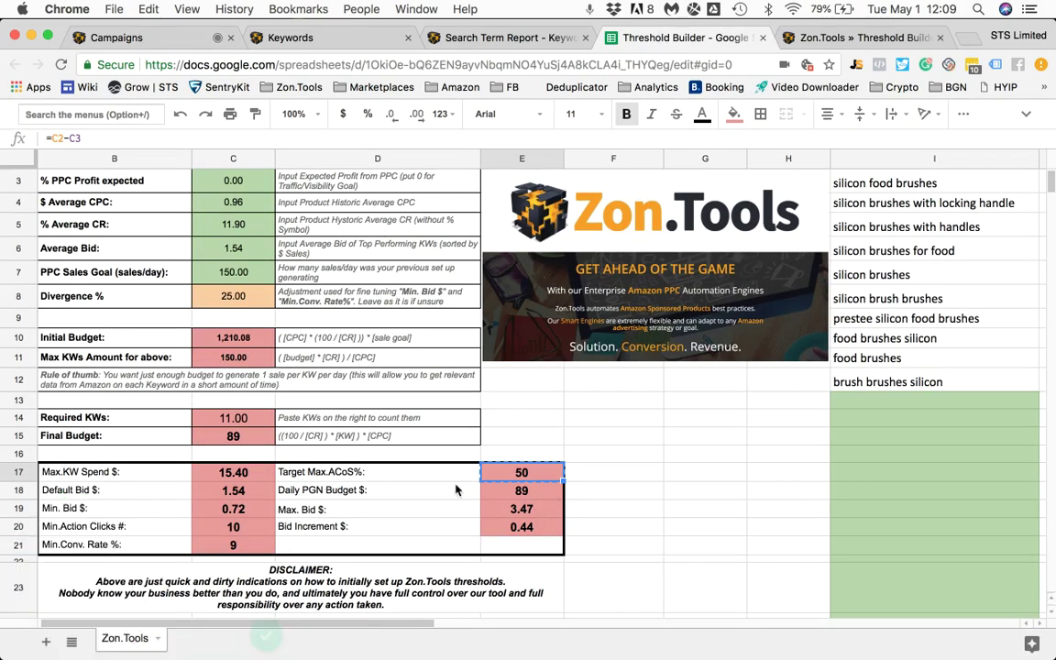
click(233, 472)
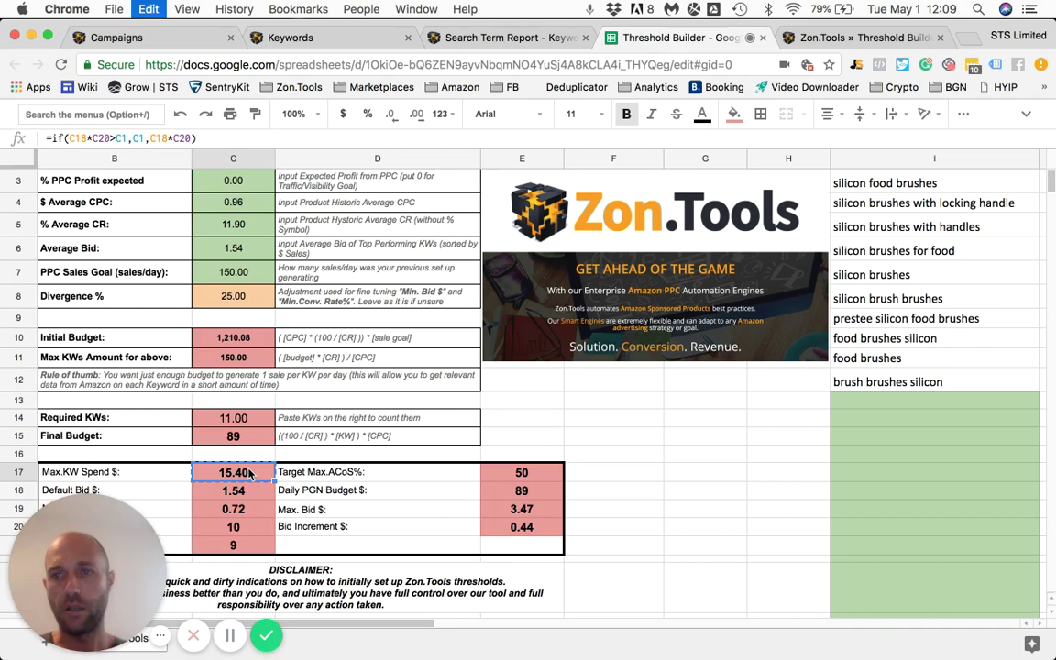
click(158, 39)
click(596, 396)
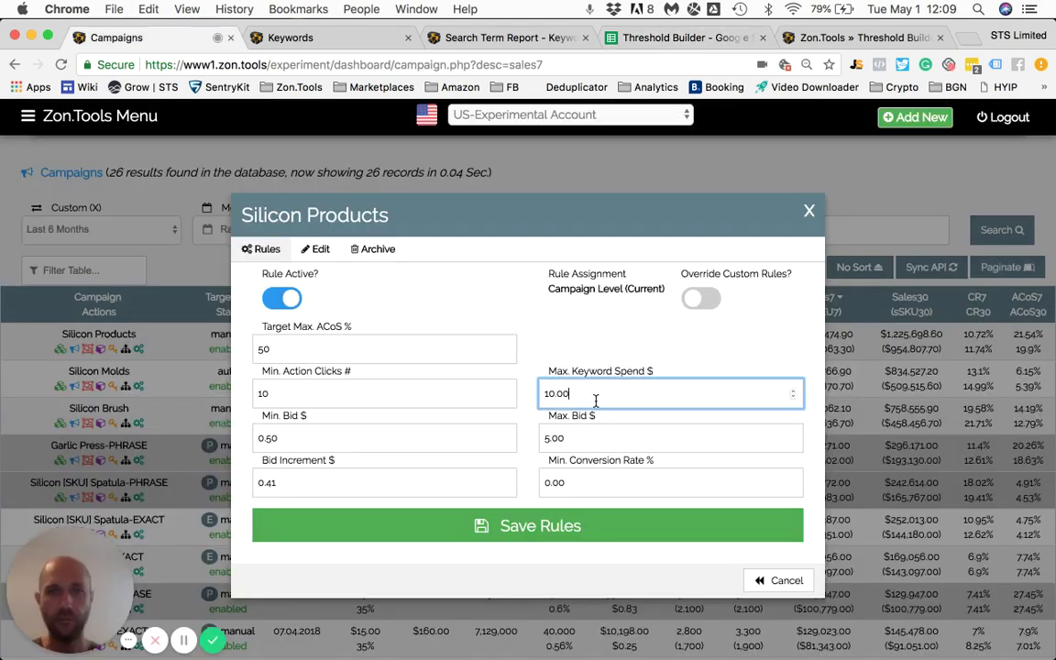
key(ctrl+a)
text(15.40)
Step: Copy the sheet's Min. Bid 0.72 into the rules' Min. Bid field
click(384, 439)
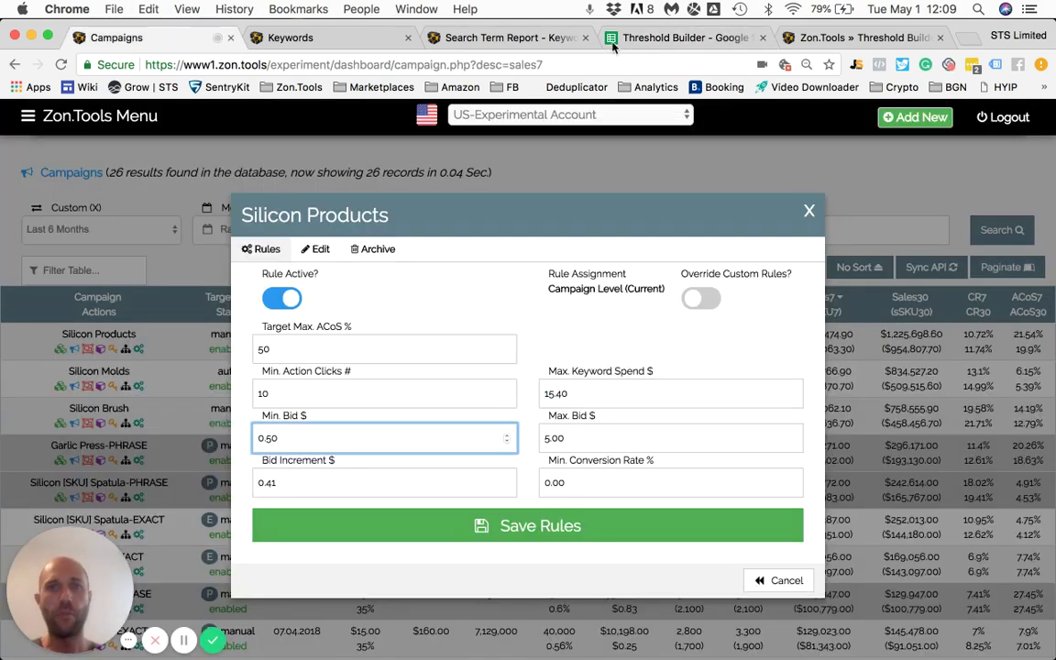
click(612, 38)
click(357, 470)
scroll(362, 475, down, 1)
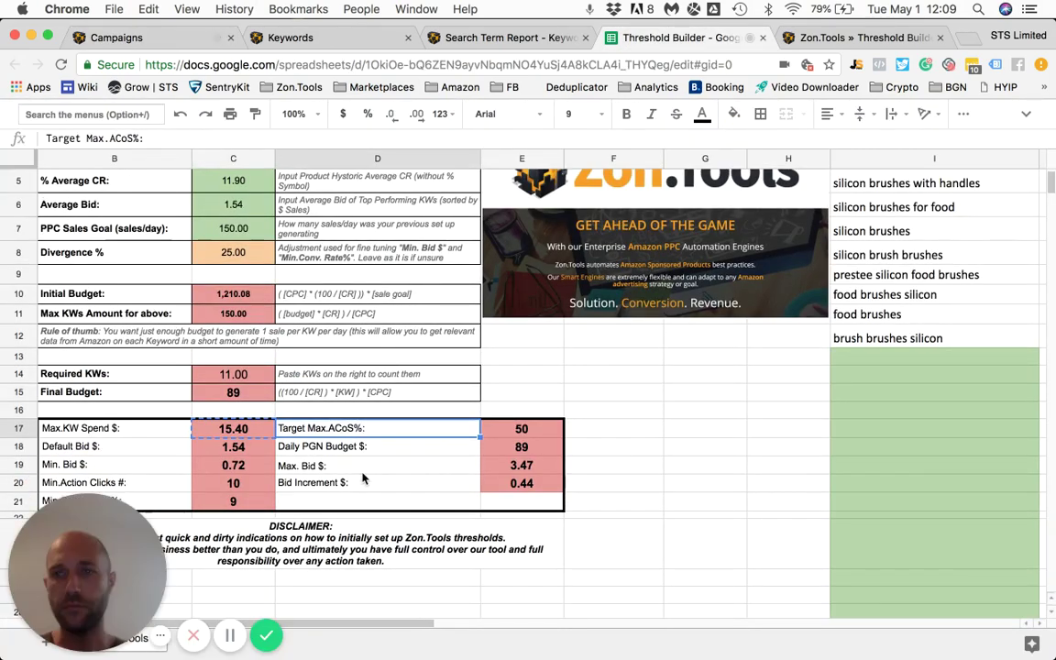
click(227, 465)
key(ctrl+c)
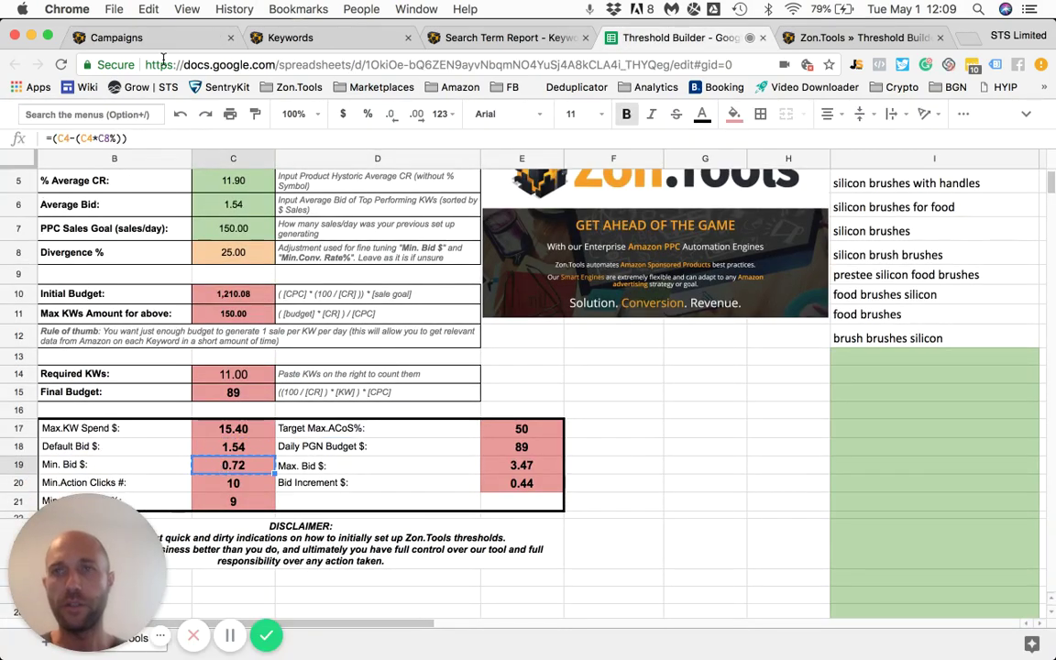
click(128, 37)
key(ctrl+a)
key(ctrl+v)
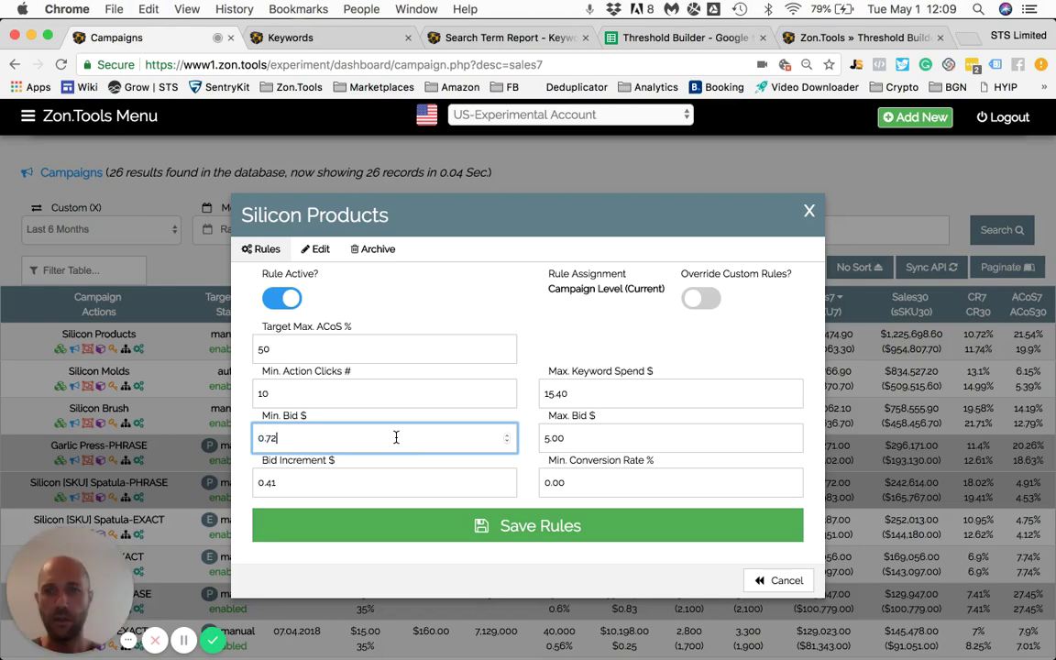
Step: Copy the sheet's Max. Bid 3.47 into the rules' Max. Bid field
click(603, 444)
click(612, 38)
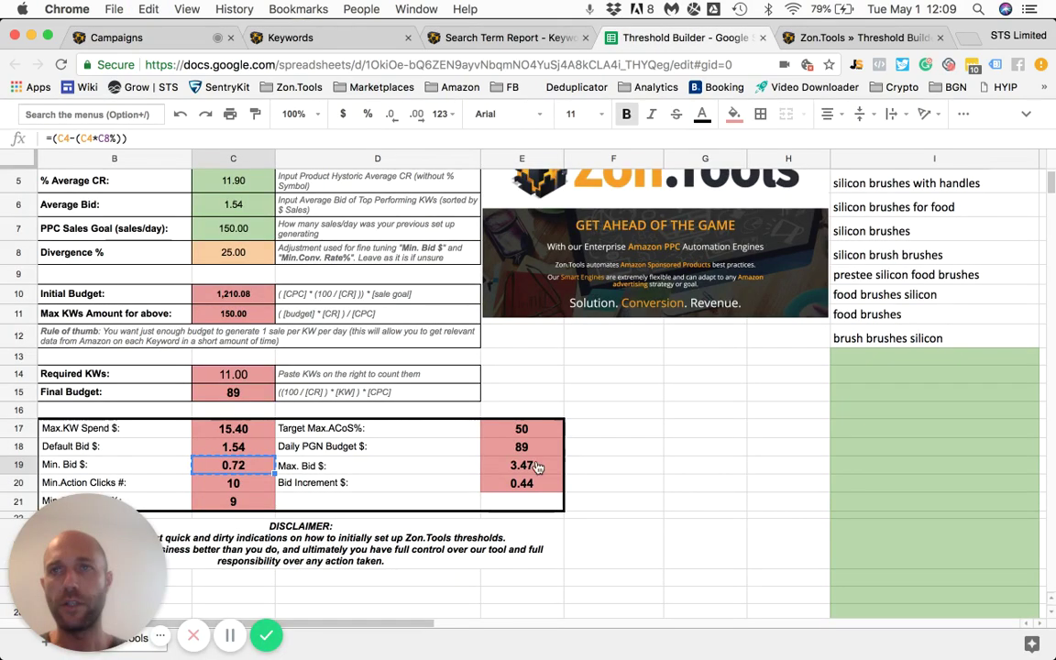
click(538, 467)
key(super+c)
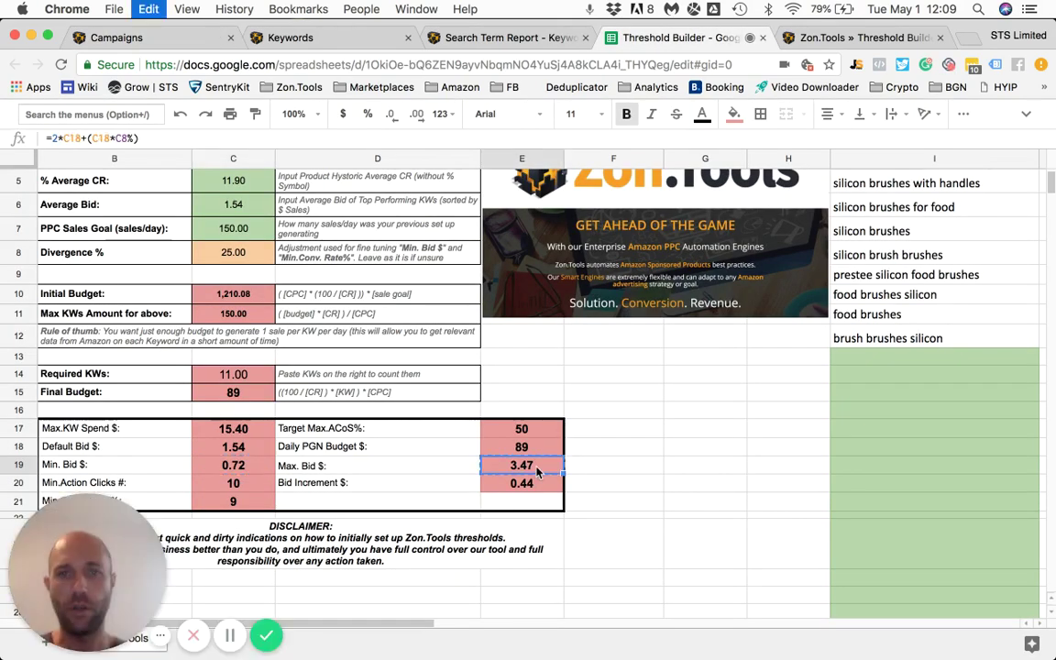
click(128, 37)
key(ctrl+a)
key(ctrl+v)
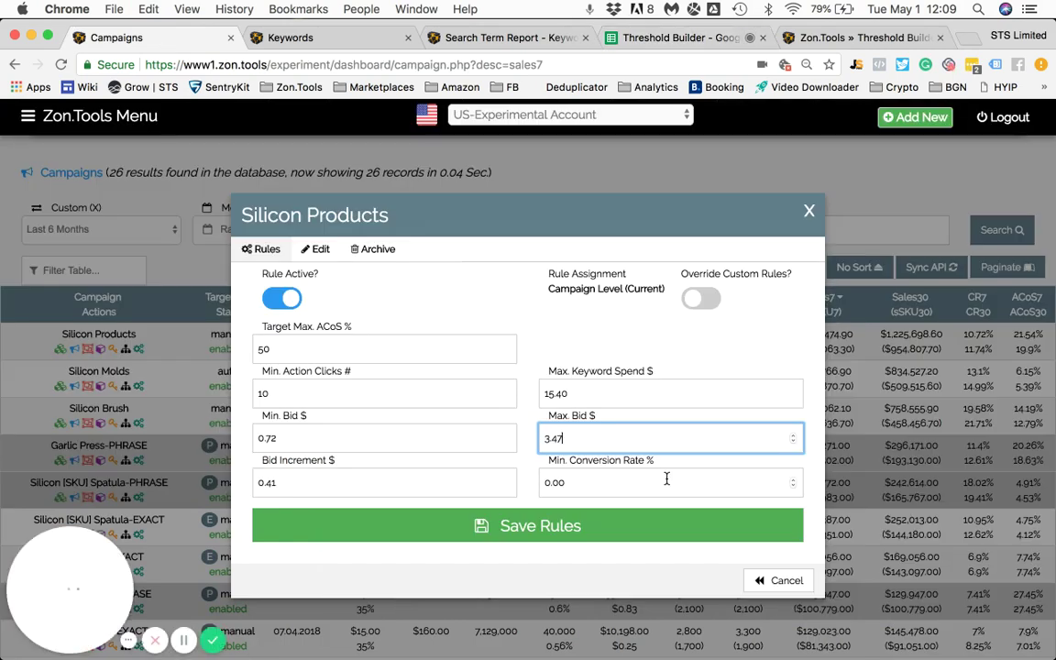
Step: Change the last digit of the Bid Increment to 4
click(642, 37)
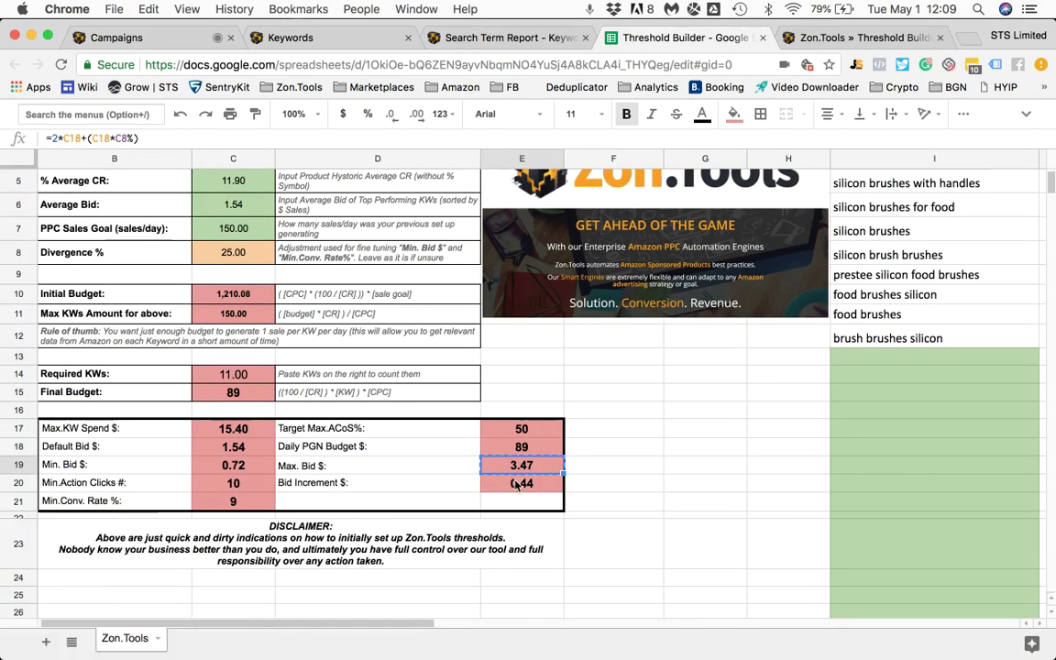
click(186, 40)
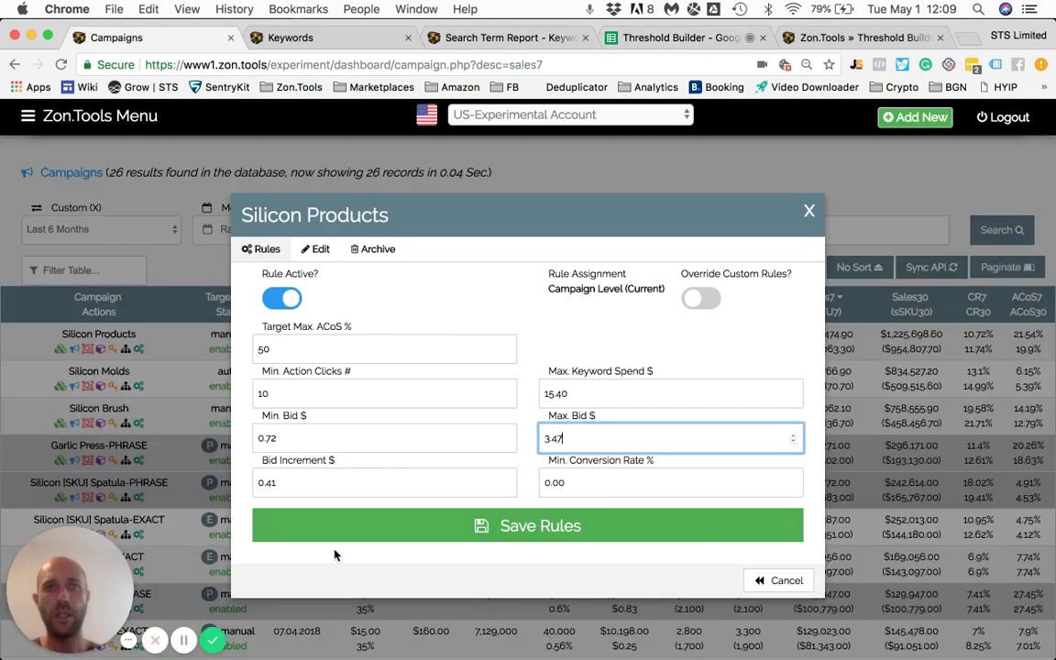
click(306, 484)
key(BackSpace)
text(4)
Step: Copy the sheet's Min. Conv. Rate 9 into the Min. Conversion Rate field
click(596, 484)
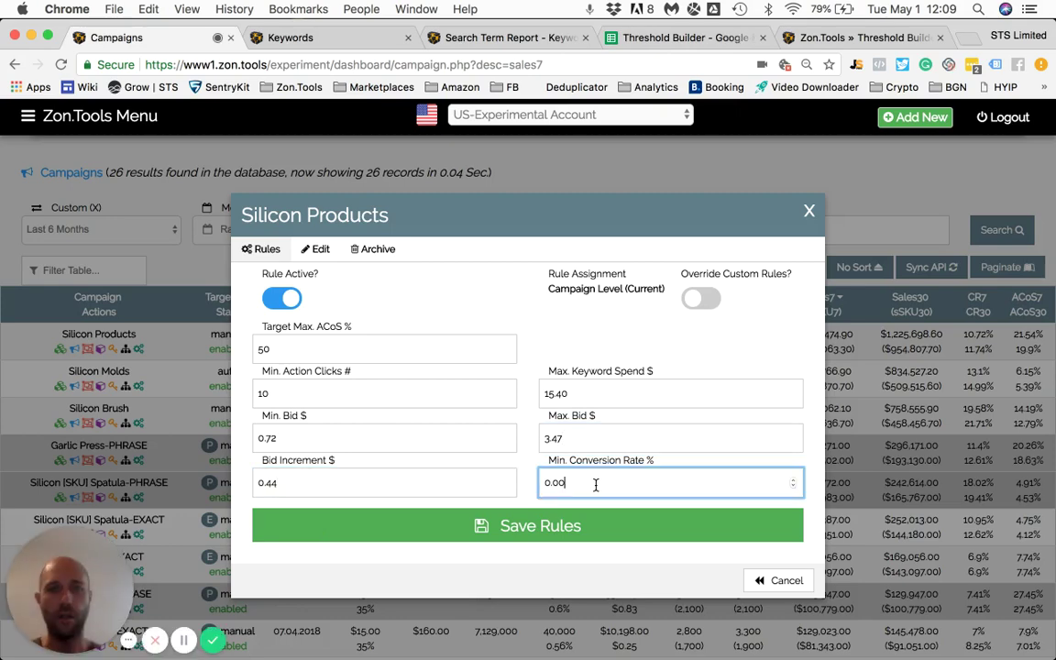
click(596, 33)
key(super+c)
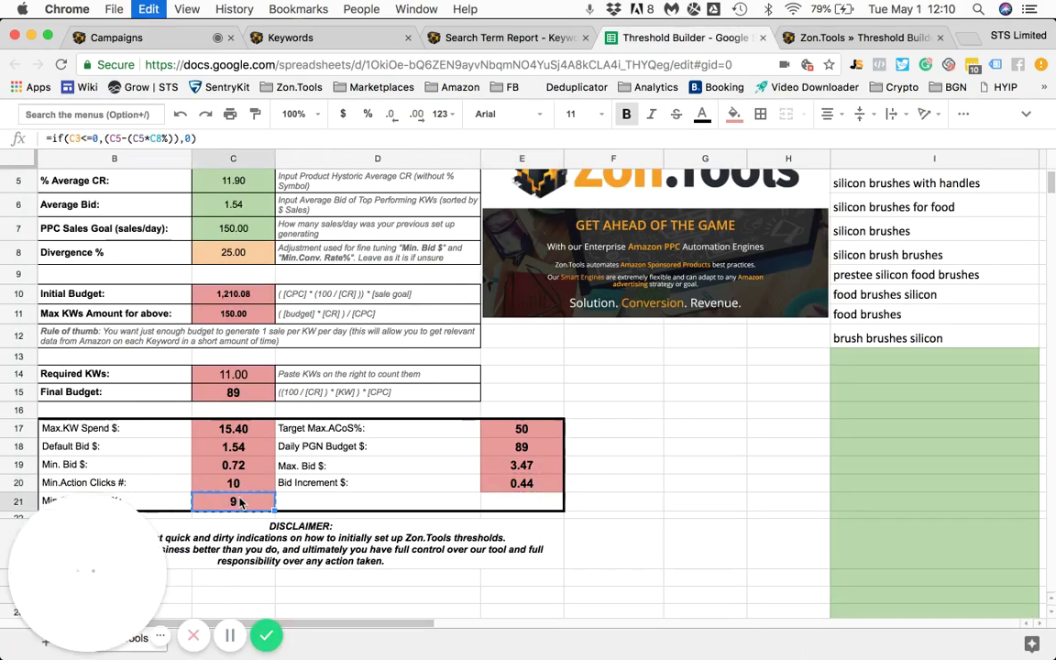
click(110, 38)
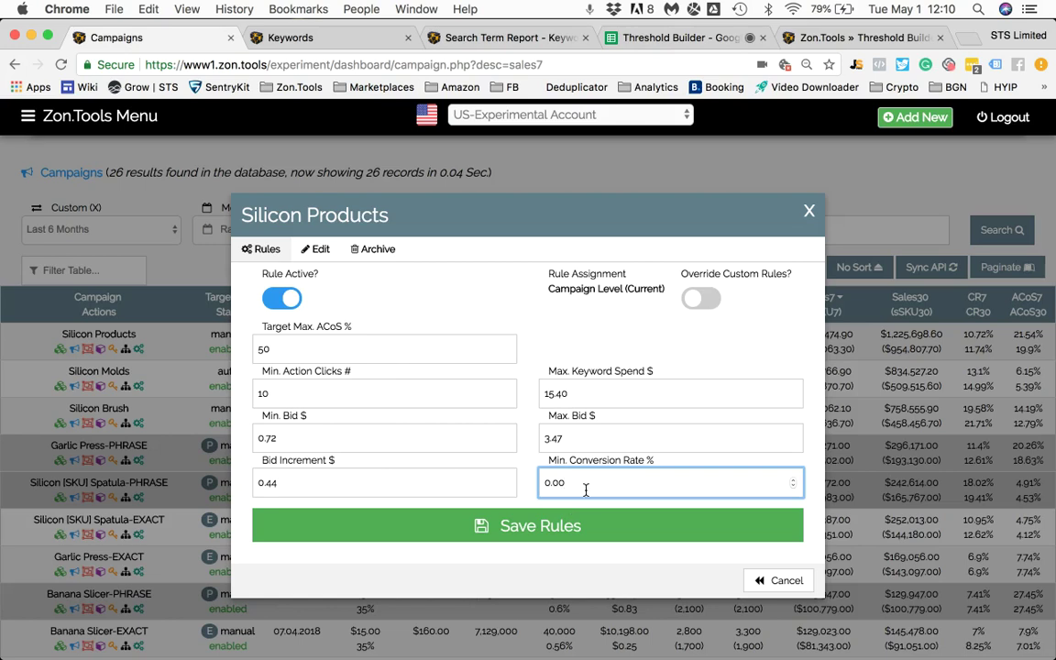
key(super+a)
key(super+v)
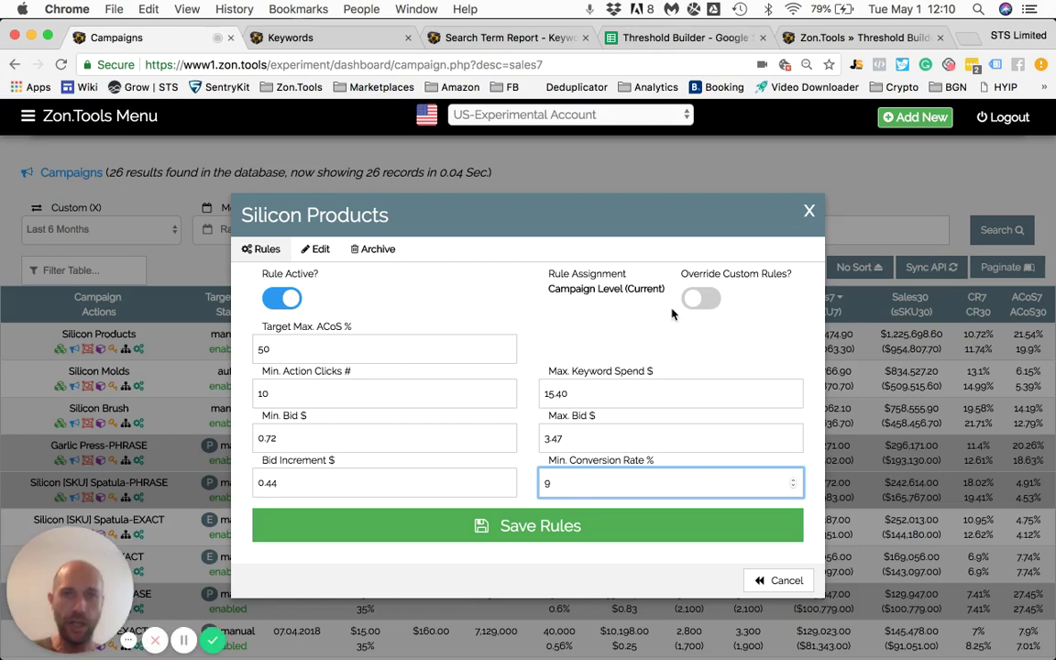
Step: Enable Override Custom Rules and save the Silicon Products rules
click(701, 298)
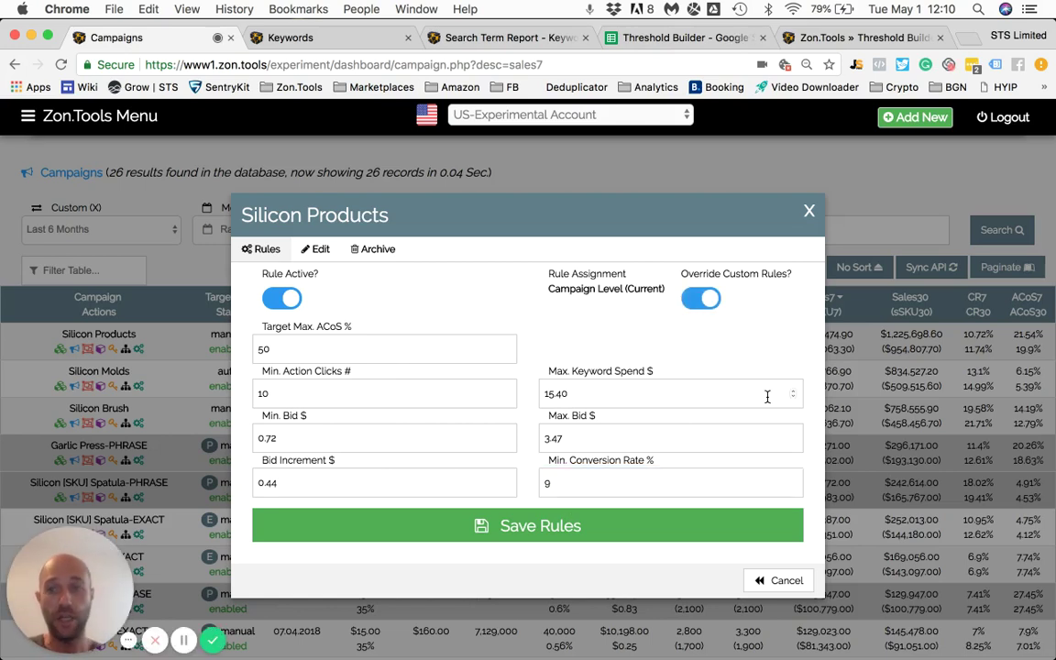
mouse_move(767, 396)
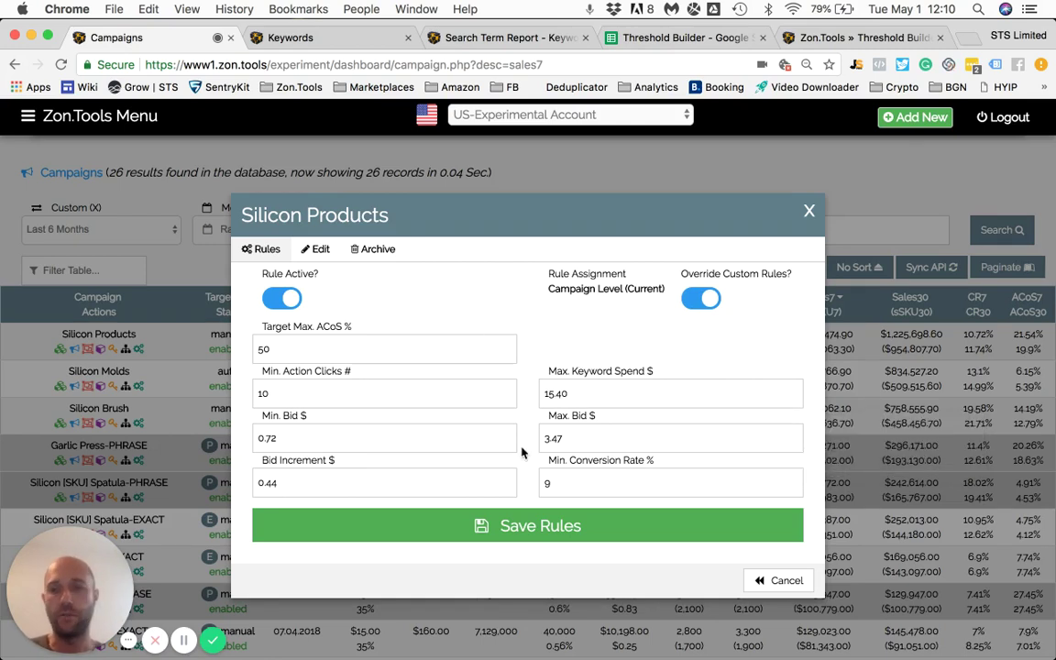
click(510, 527)
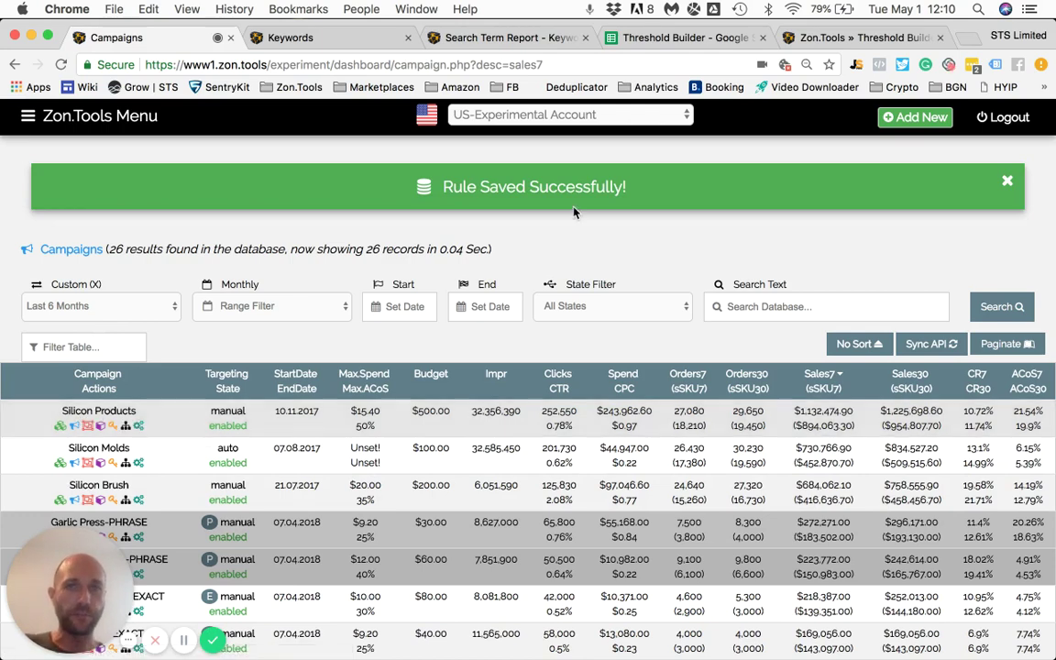
Step: Review the Threshold Builder thresholds block B17:E21, including the Daily PGN Budget in E18
click(683, 37)
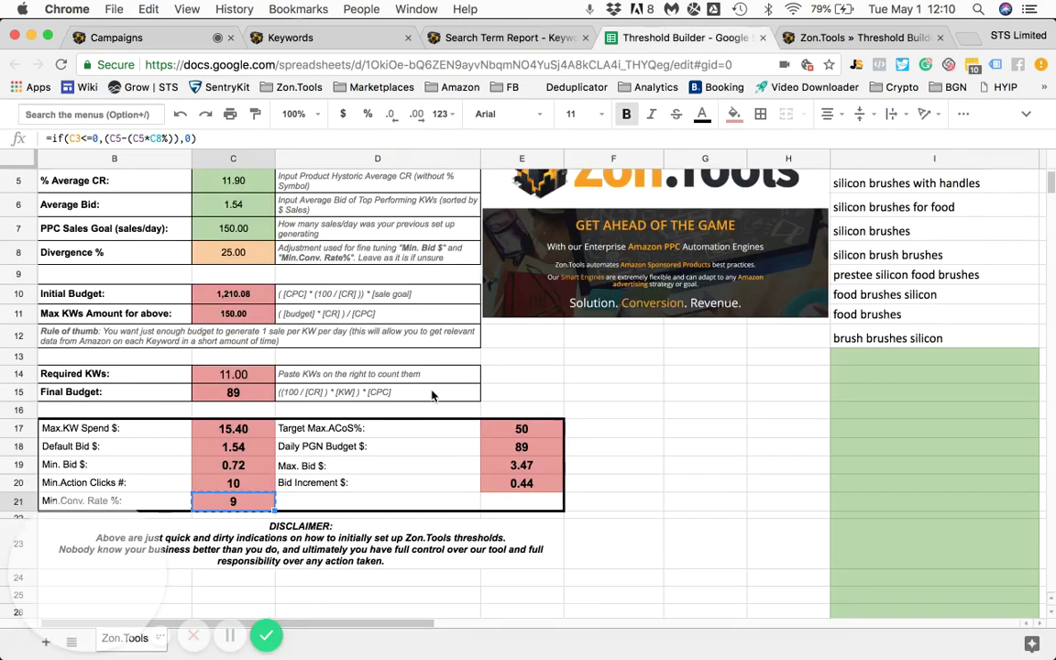
scroll(385, 403, up, 2)
scroll(367, 422, down, 1)
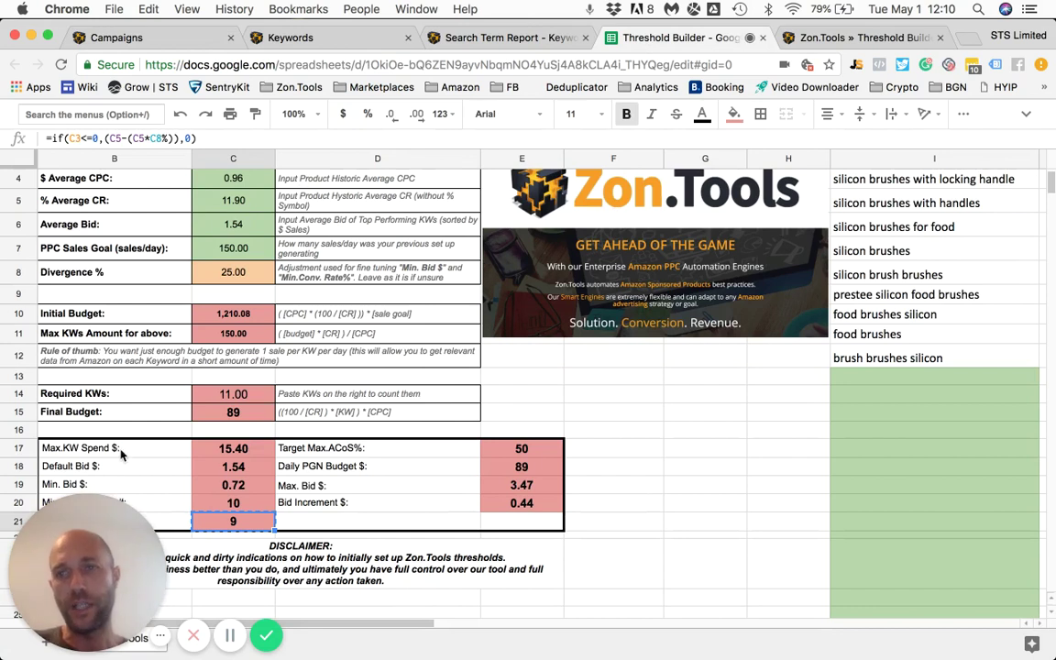
drag(129, 451, 137, 467)
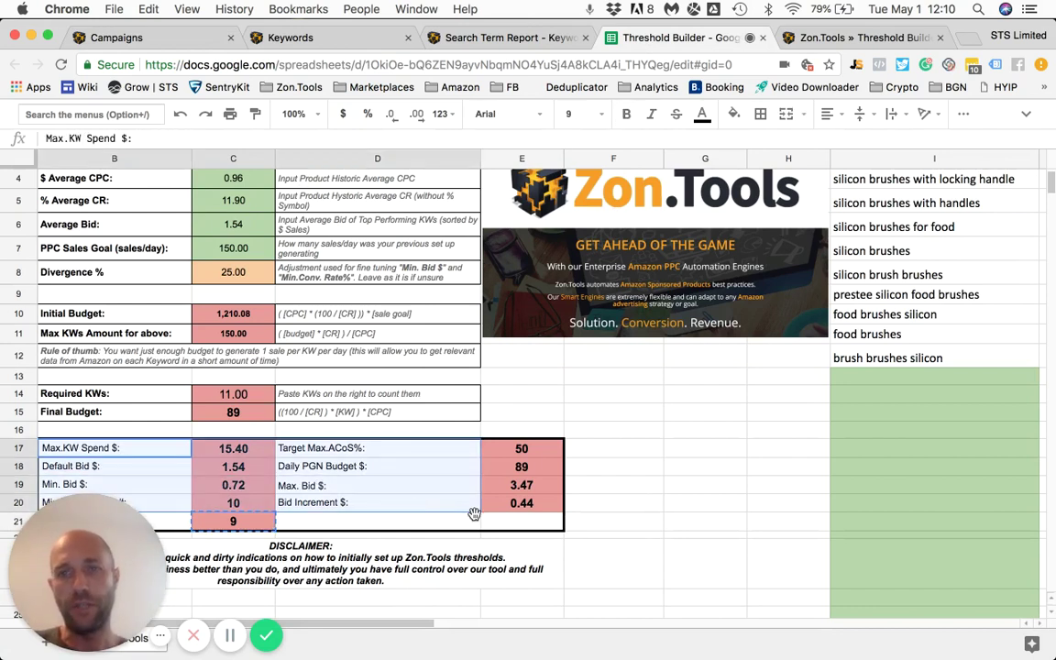
shift+click(518, 520)
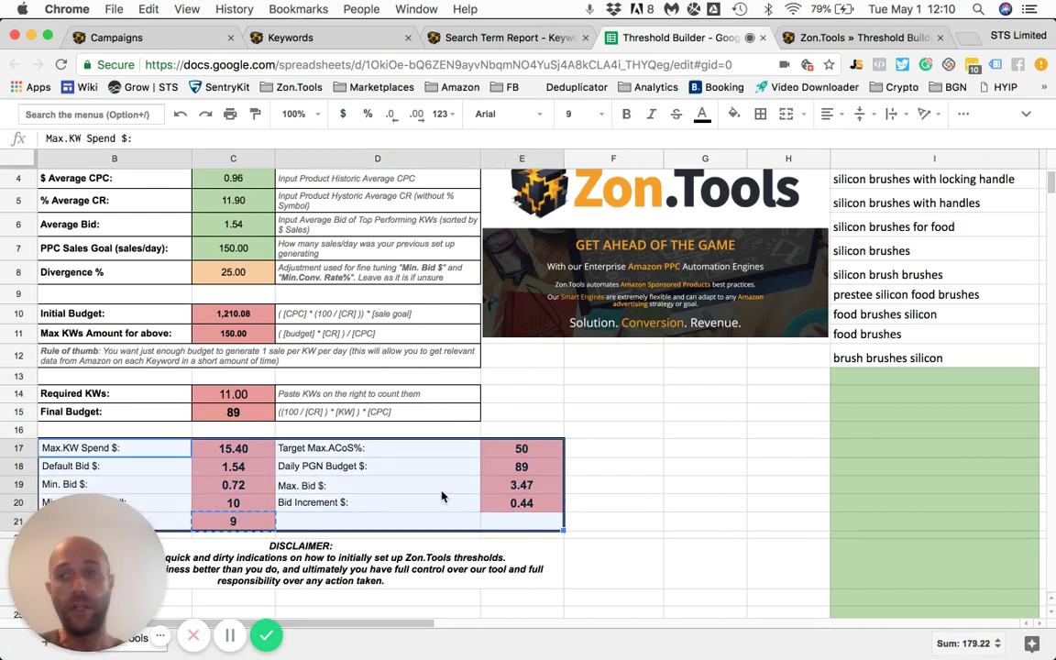
scroll(691, 539, left, 1)
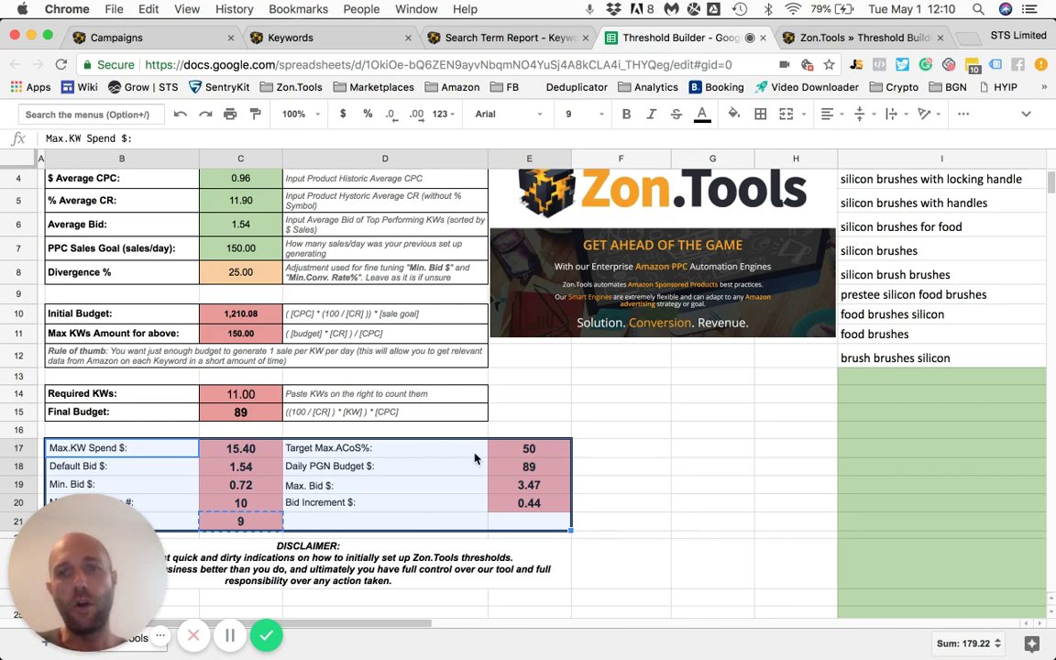
scroll(879, 354, up, 3)
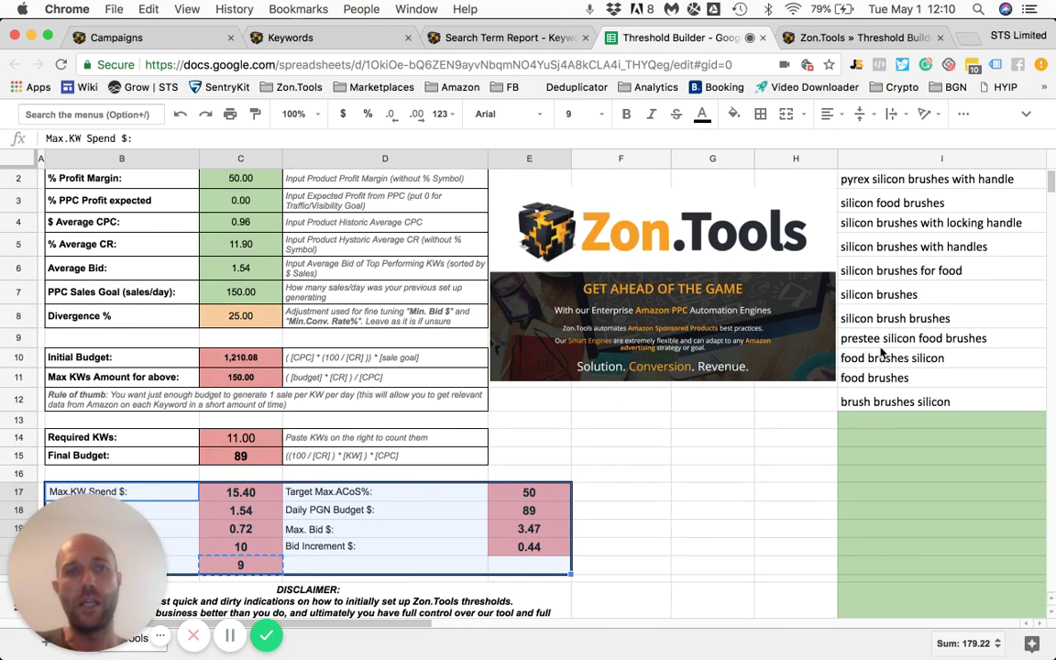
scroll(642, 458, down, 1)
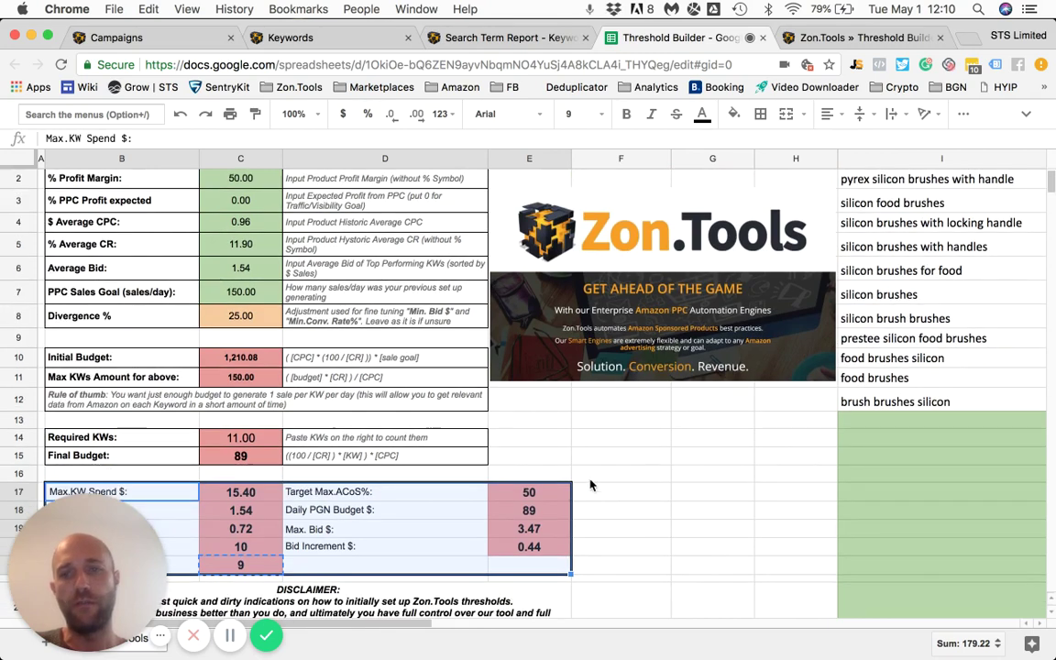
click(529, 512)
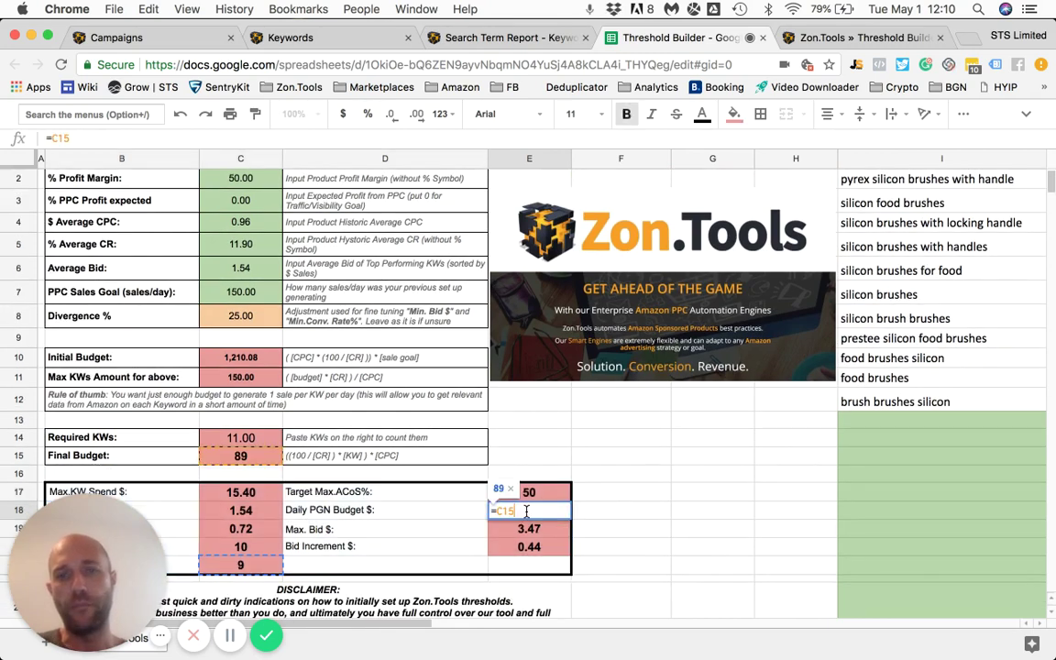
click(648, 506)
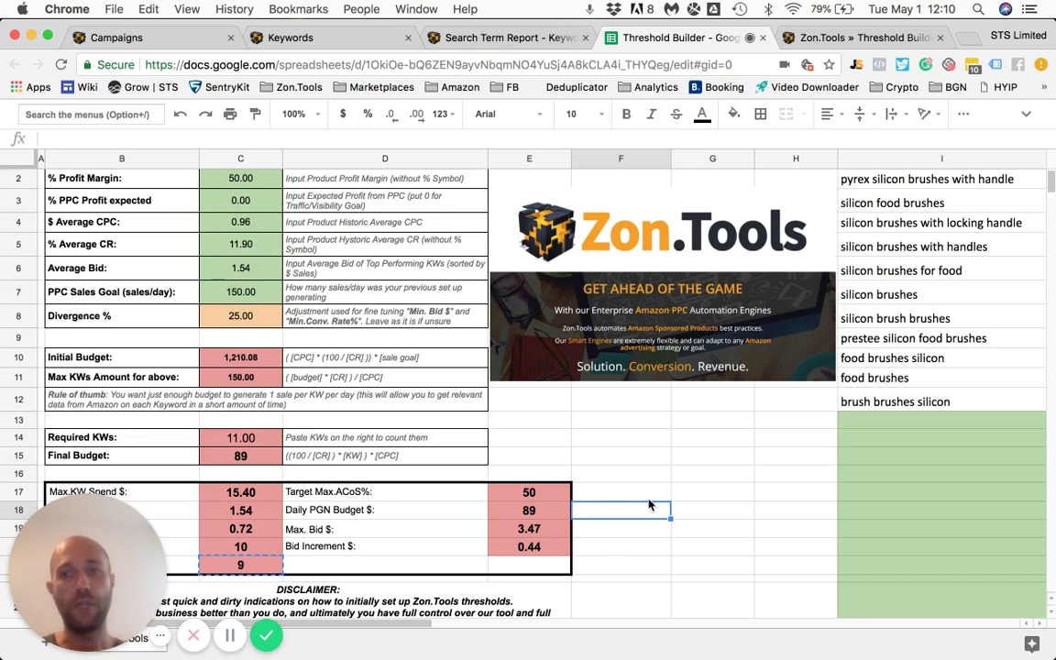
Step: Select the pasted keyword list I2:I12
scroll(889, 223, up, 1)
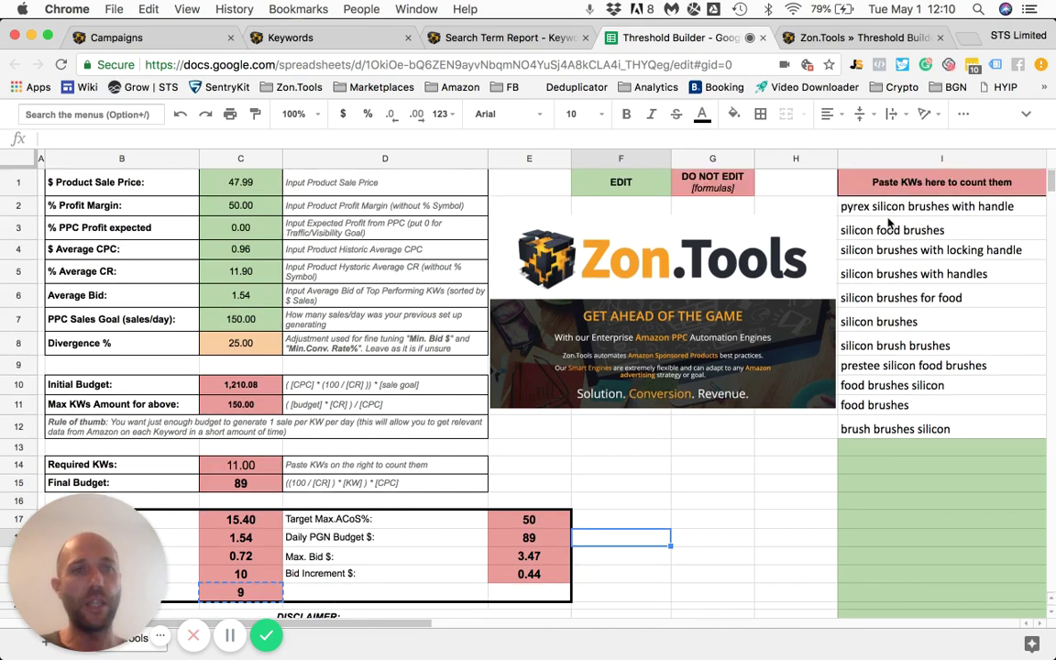
click(889, 209)
shift+click(895, 429)
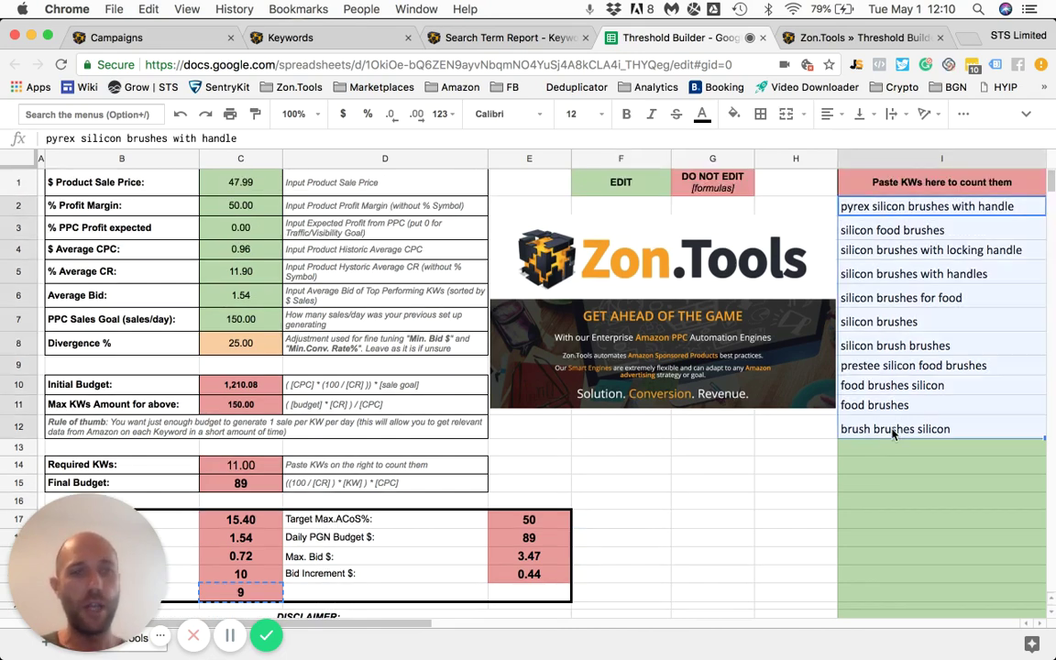
scroll(679, 448, down, 1)
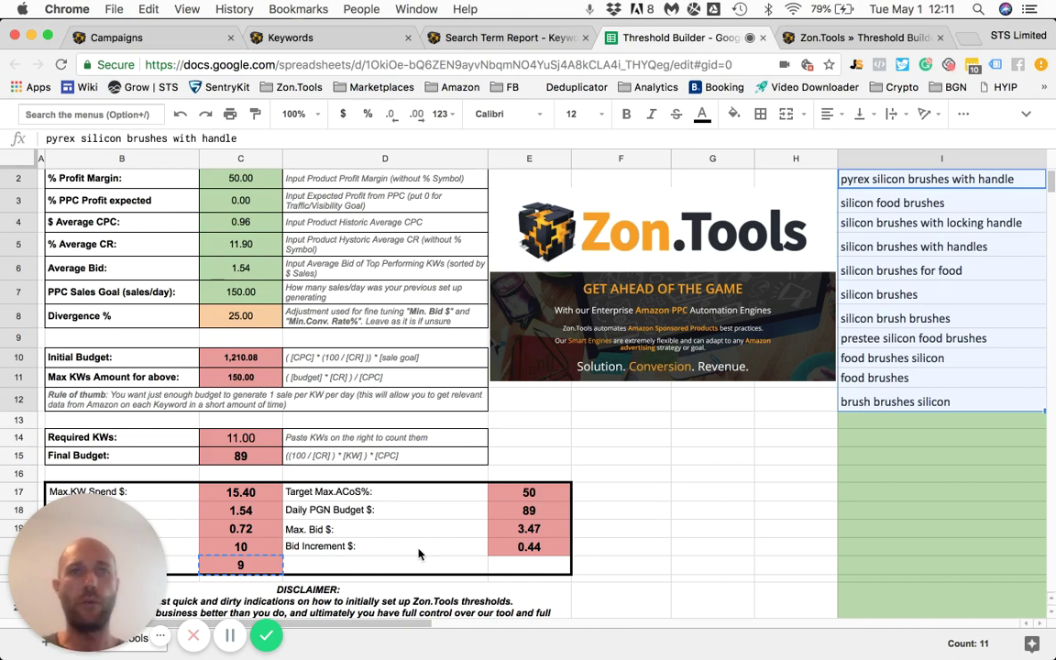
click(829, 38)
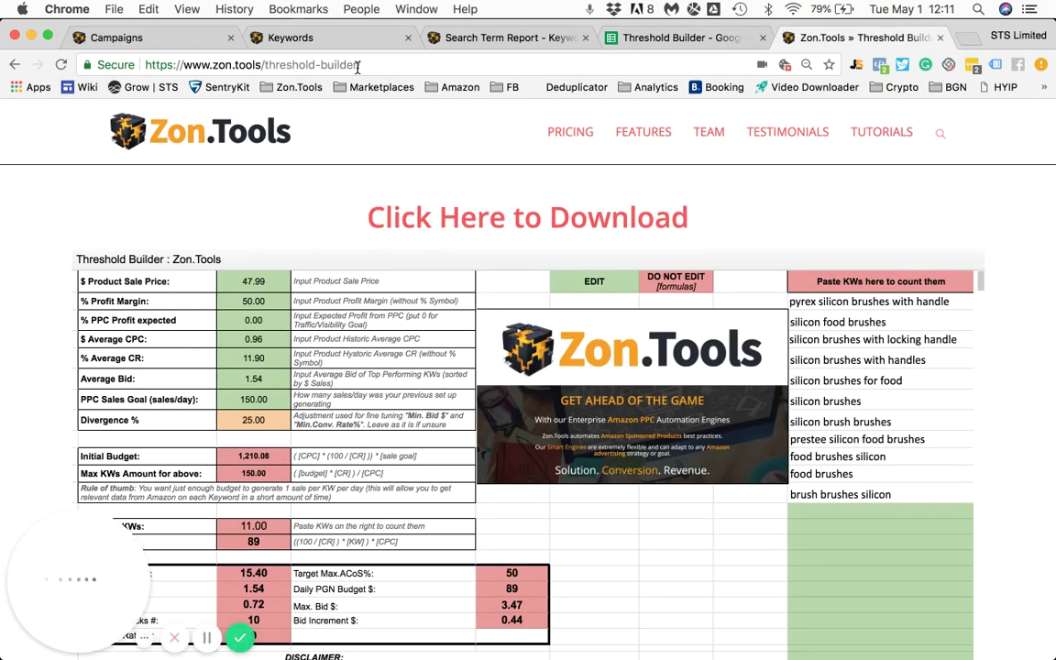
click(146, 64)
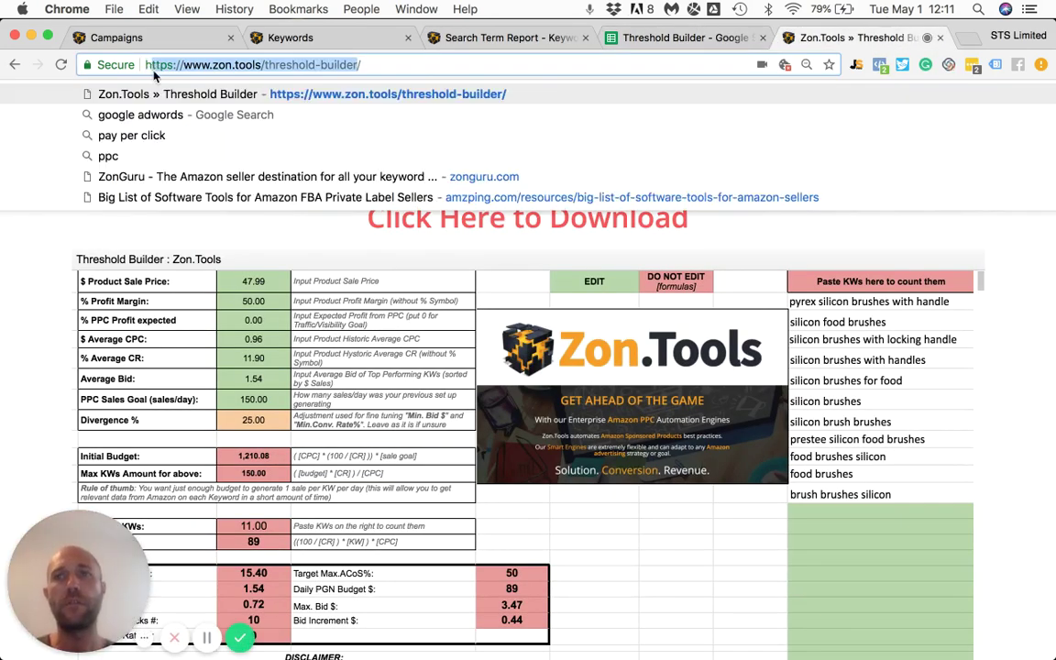
click(185, 64)
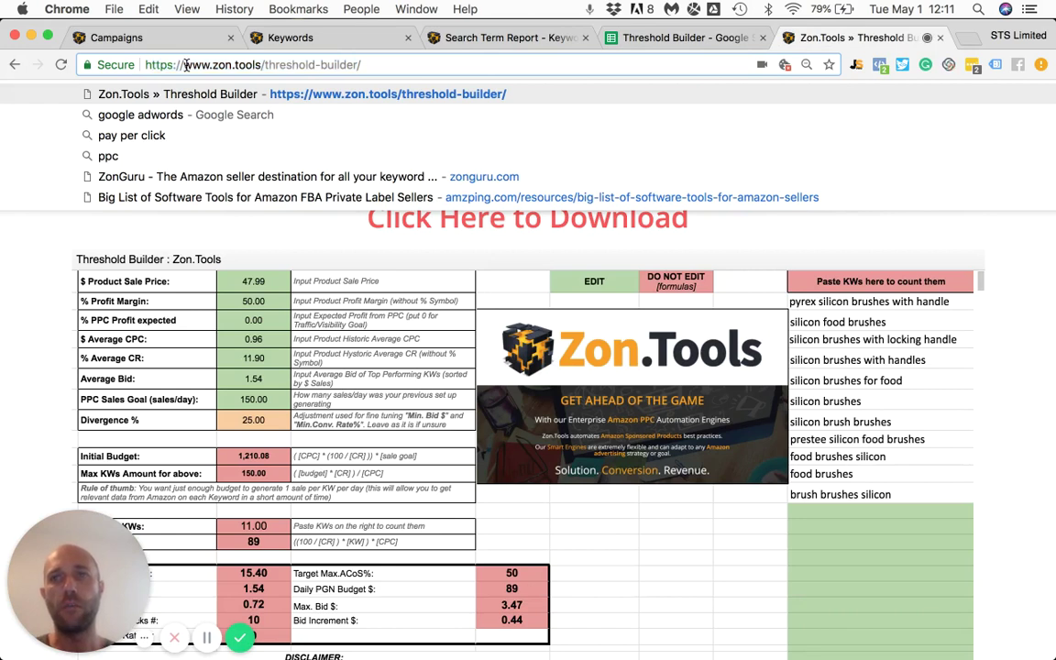
drag(184, 64, 363, 63)
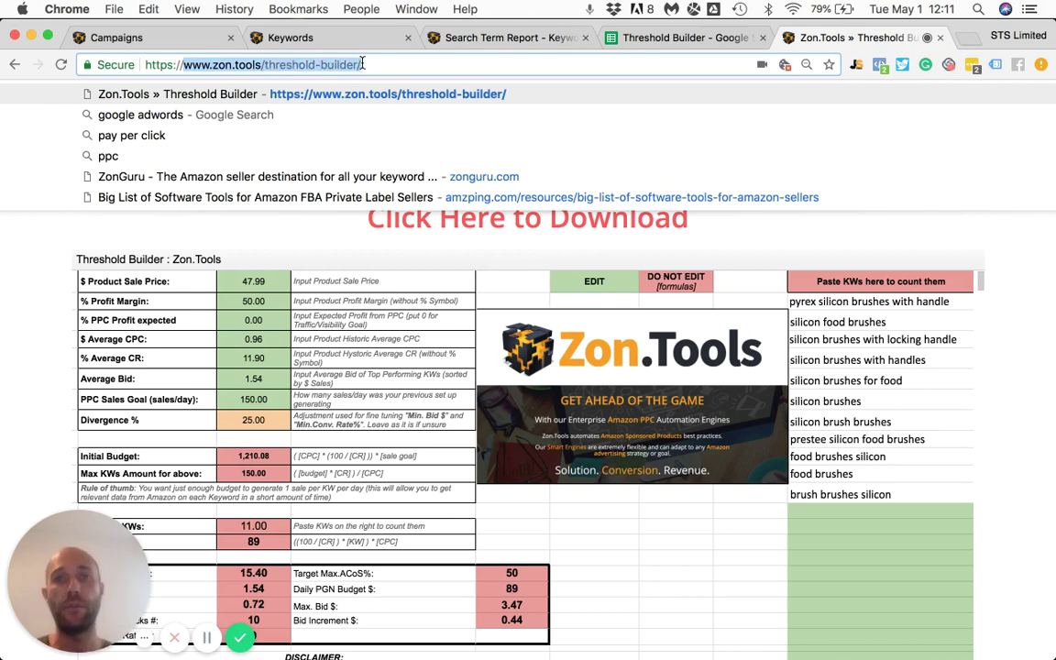